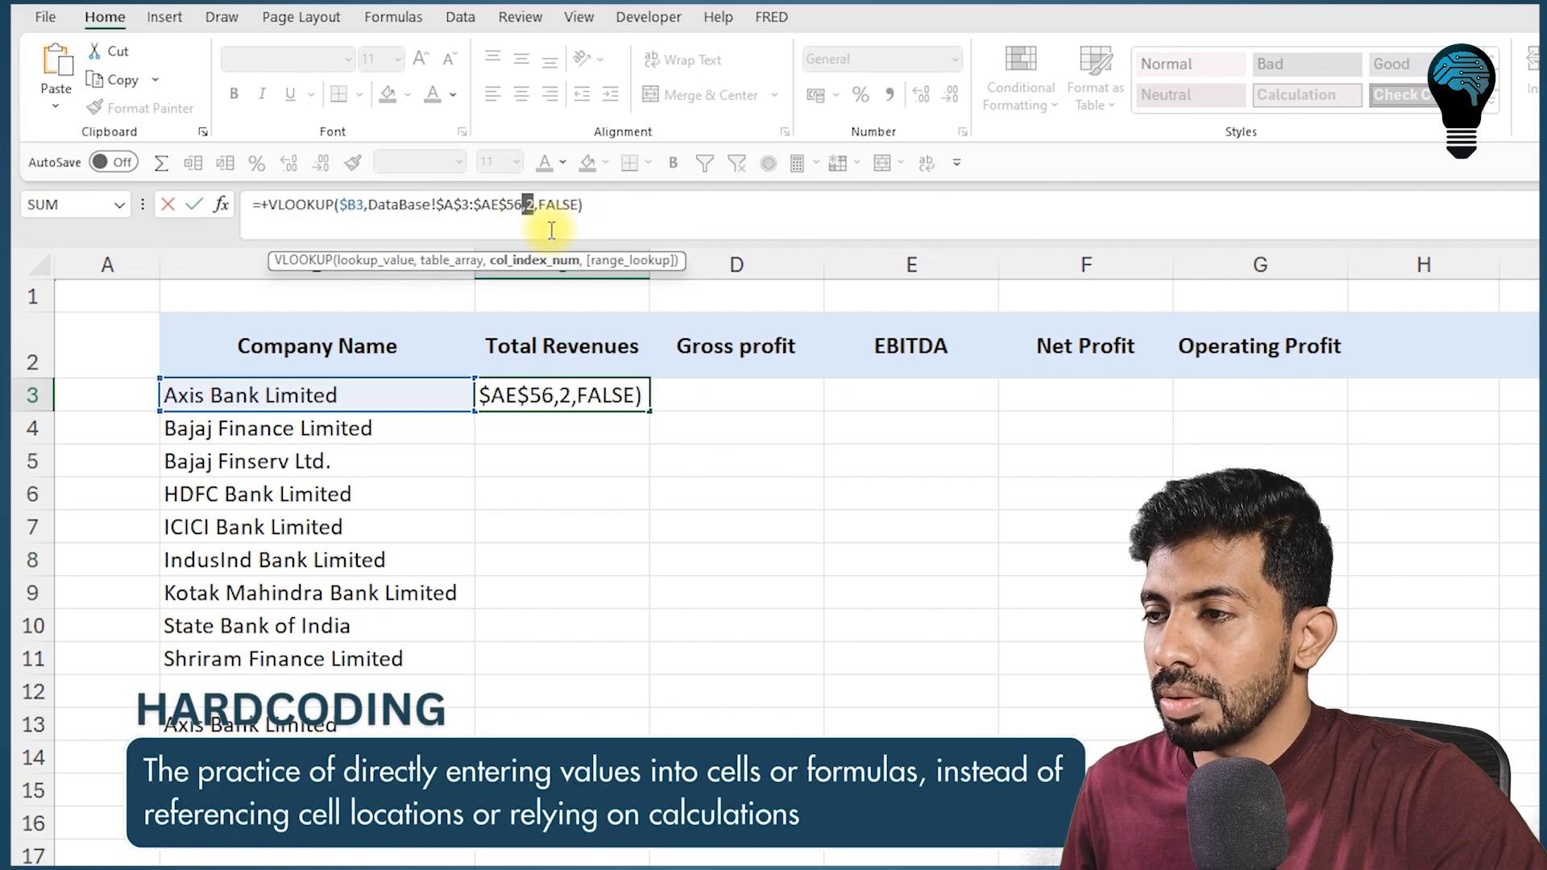
Confirm the VLOOKUP formula in C3 and fill it across through the Operating Profit column for Axis Bank Limited
key("Return")
left_click_drag(725, 356, 1265, 367)
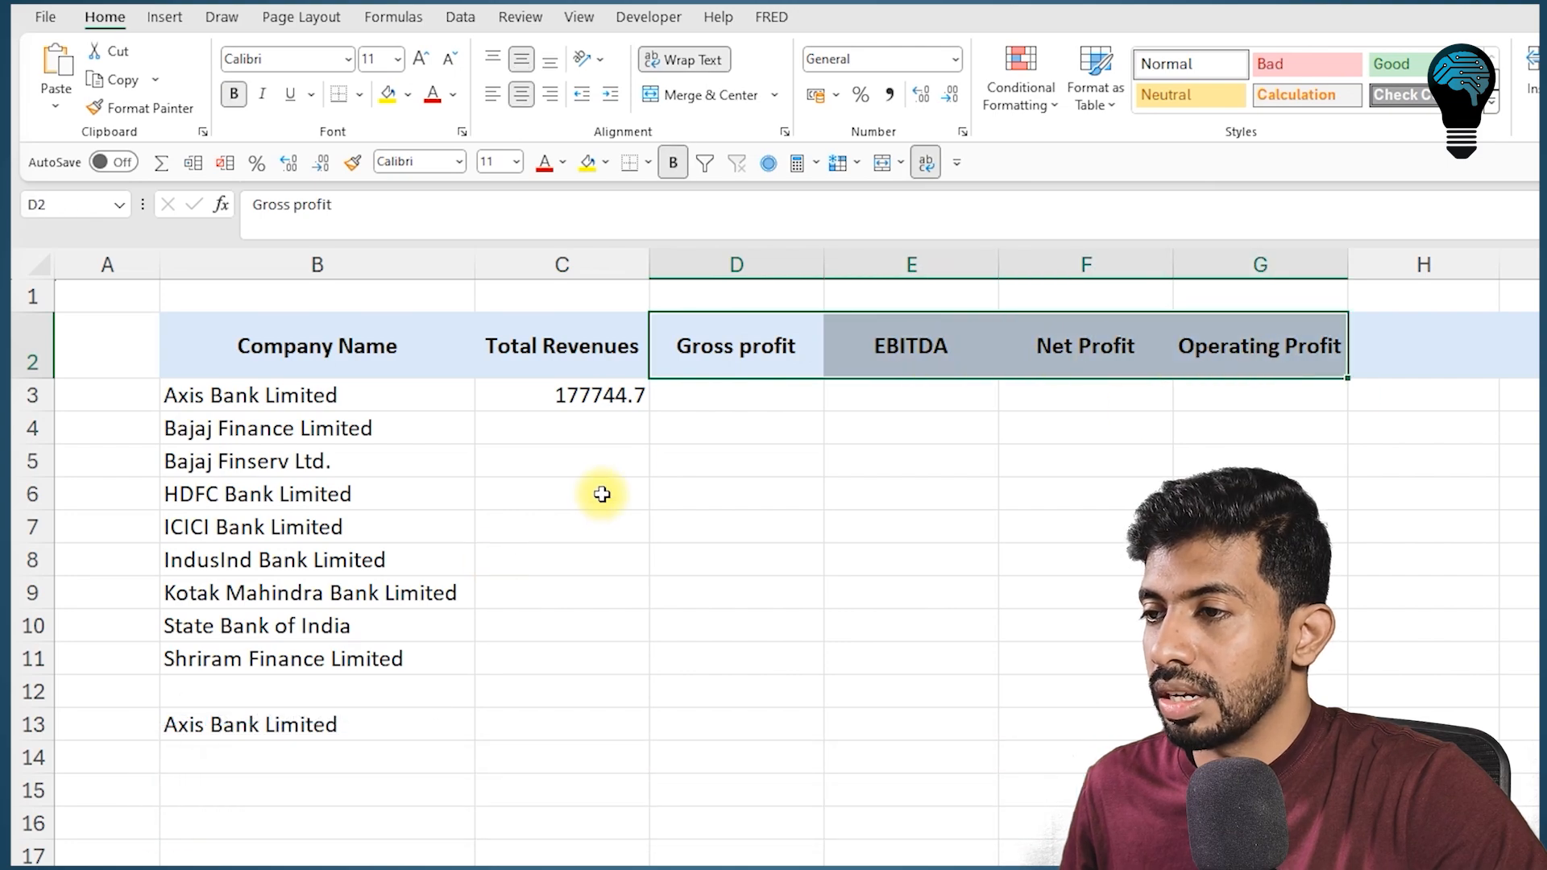
left_click(624, 389)
left_click_drag(648, 408, 1309, 419)
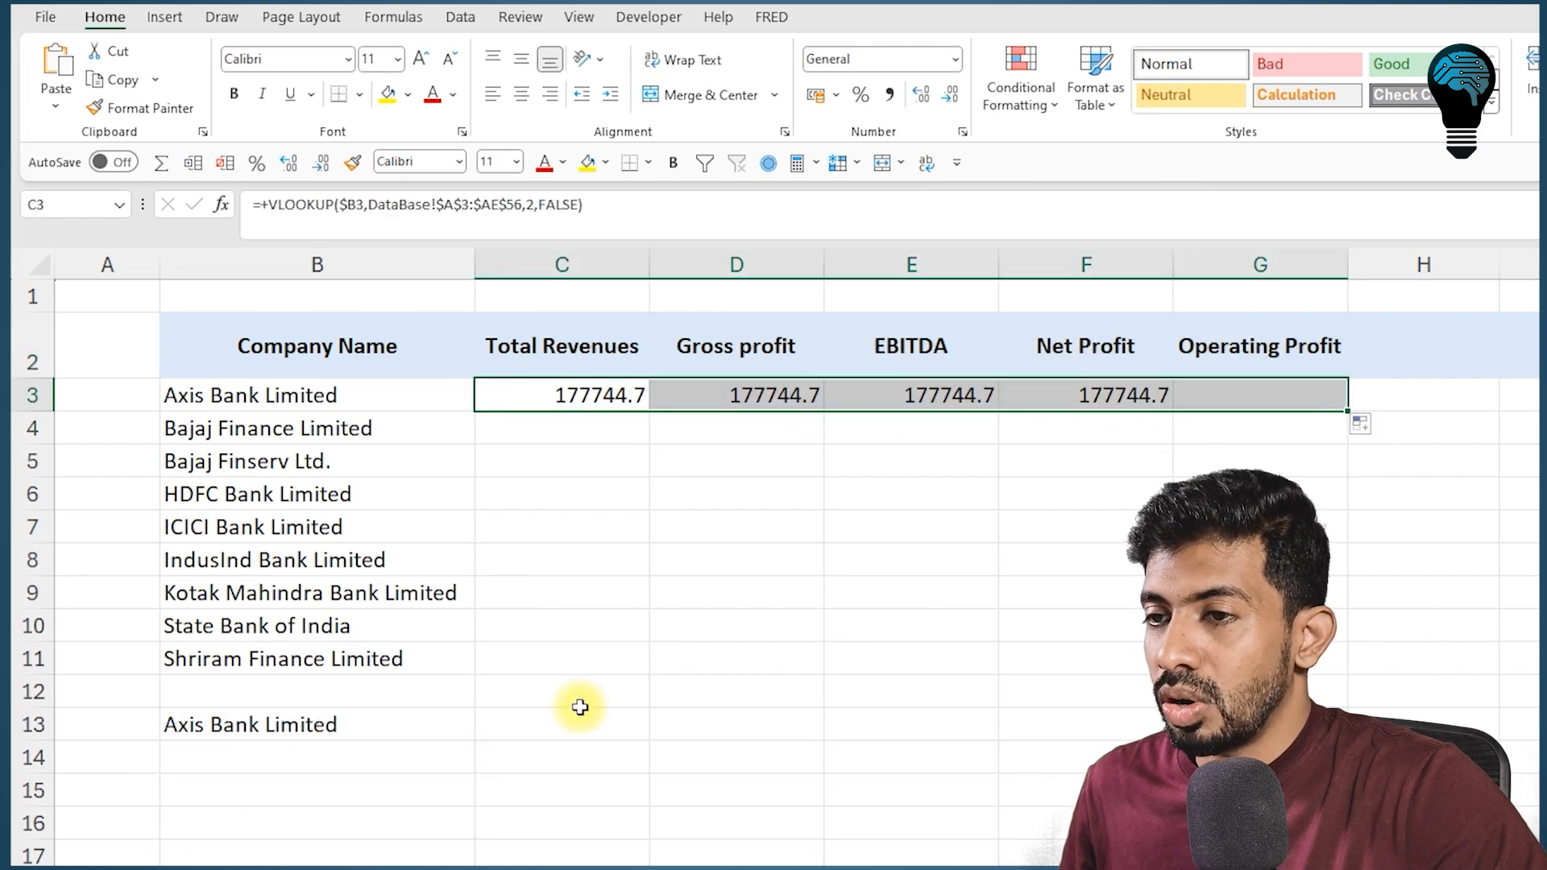
Compare the column index number in the VLOOKUP formulas copied under Gross profit and EBITDA with the one in C3
left_click(595, 403)
left_click(779, 409)
double_click(531, 206)
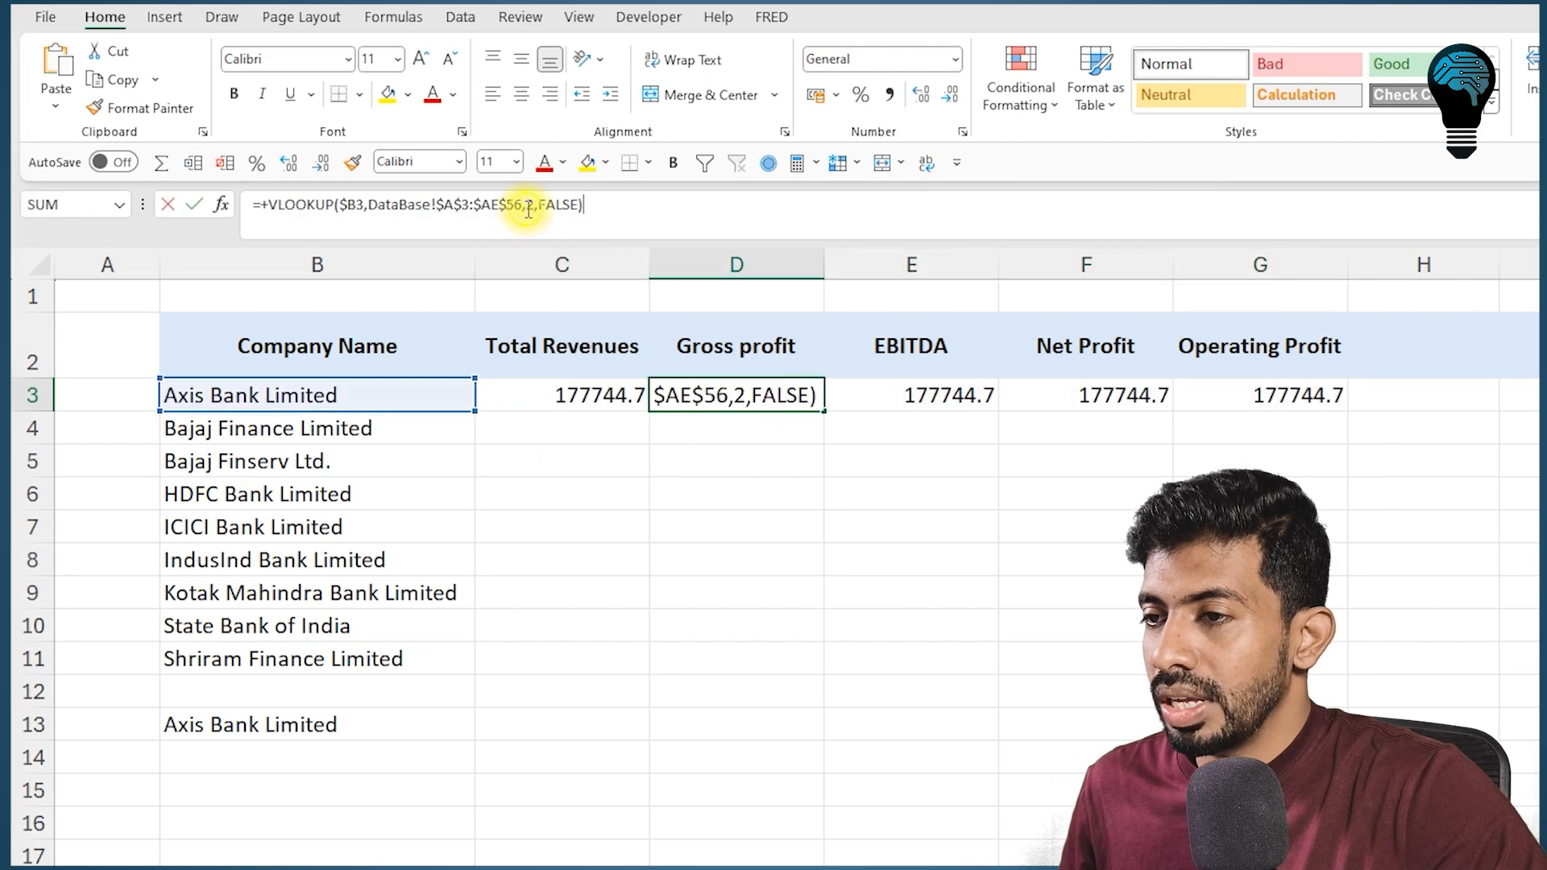
key("Return")
left_click(891, 394)
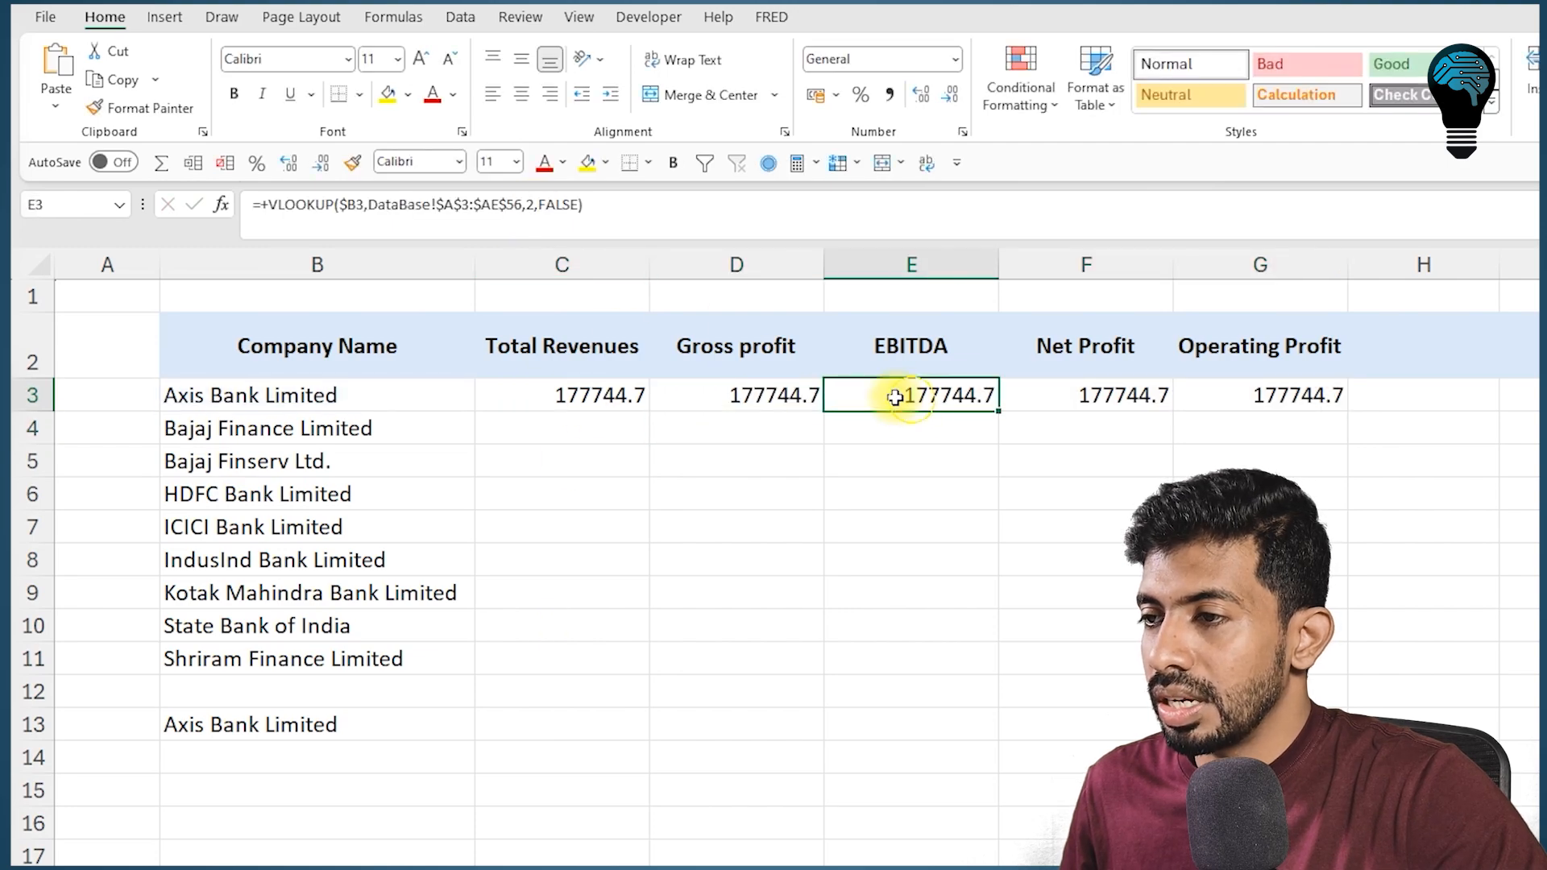
left_click(533, 208)
key("Return")
left_click(738, 331)
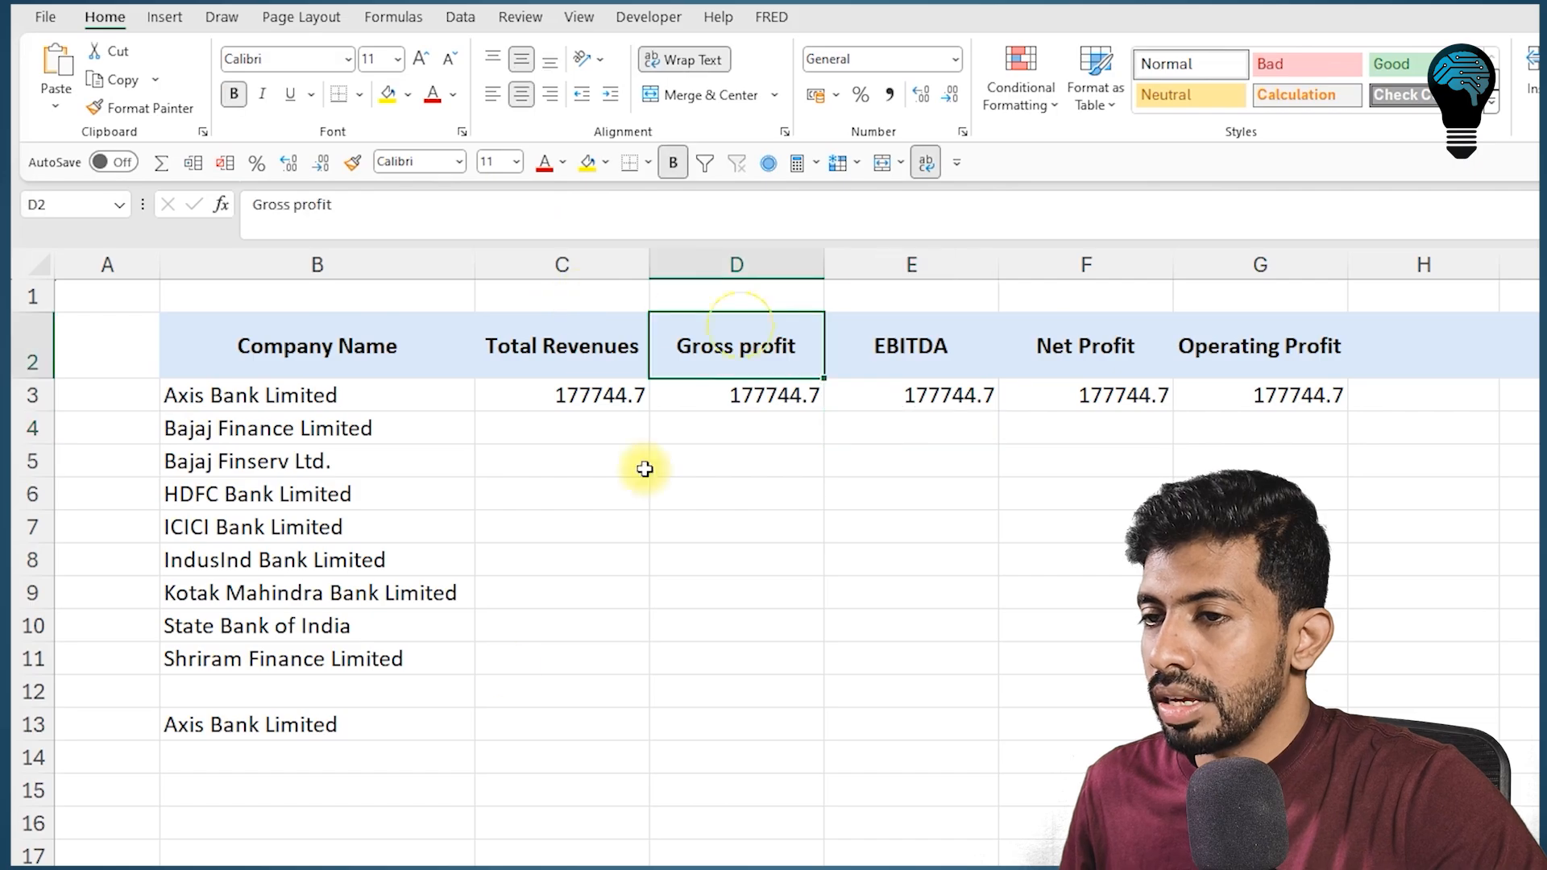
Count to the Gross Profit column on the DataBase sheet and set the VLOOKUP column index in Summary cell D3 to 8
left_click(179, 825)
left_click_drag(290, 367, 1079, 375)
left_click(1024, 367)
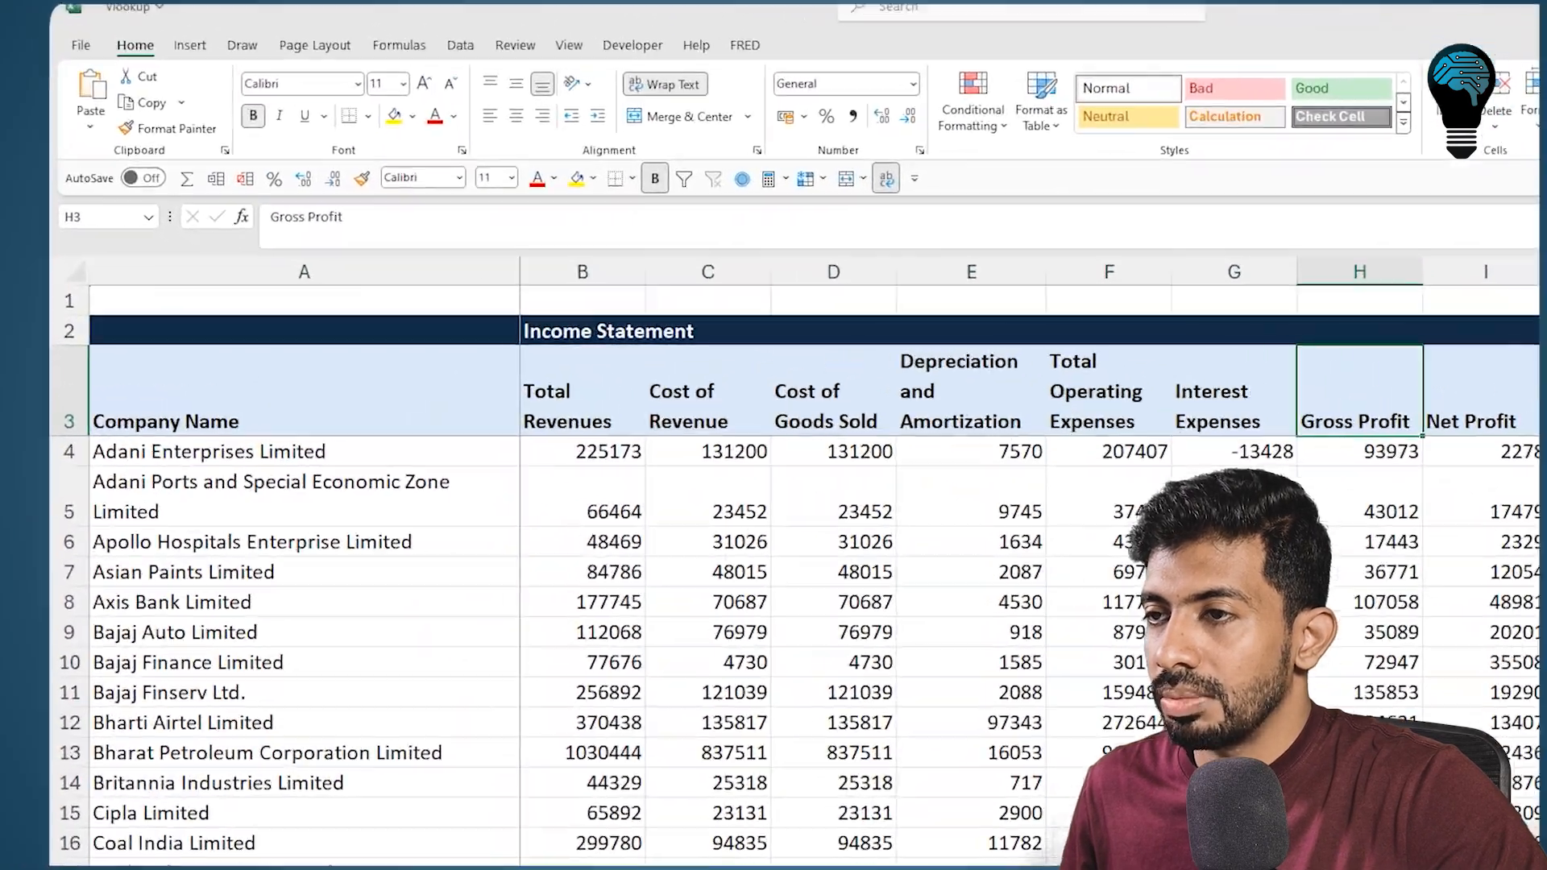
left_click(241, 862)
left_click(702, 391)
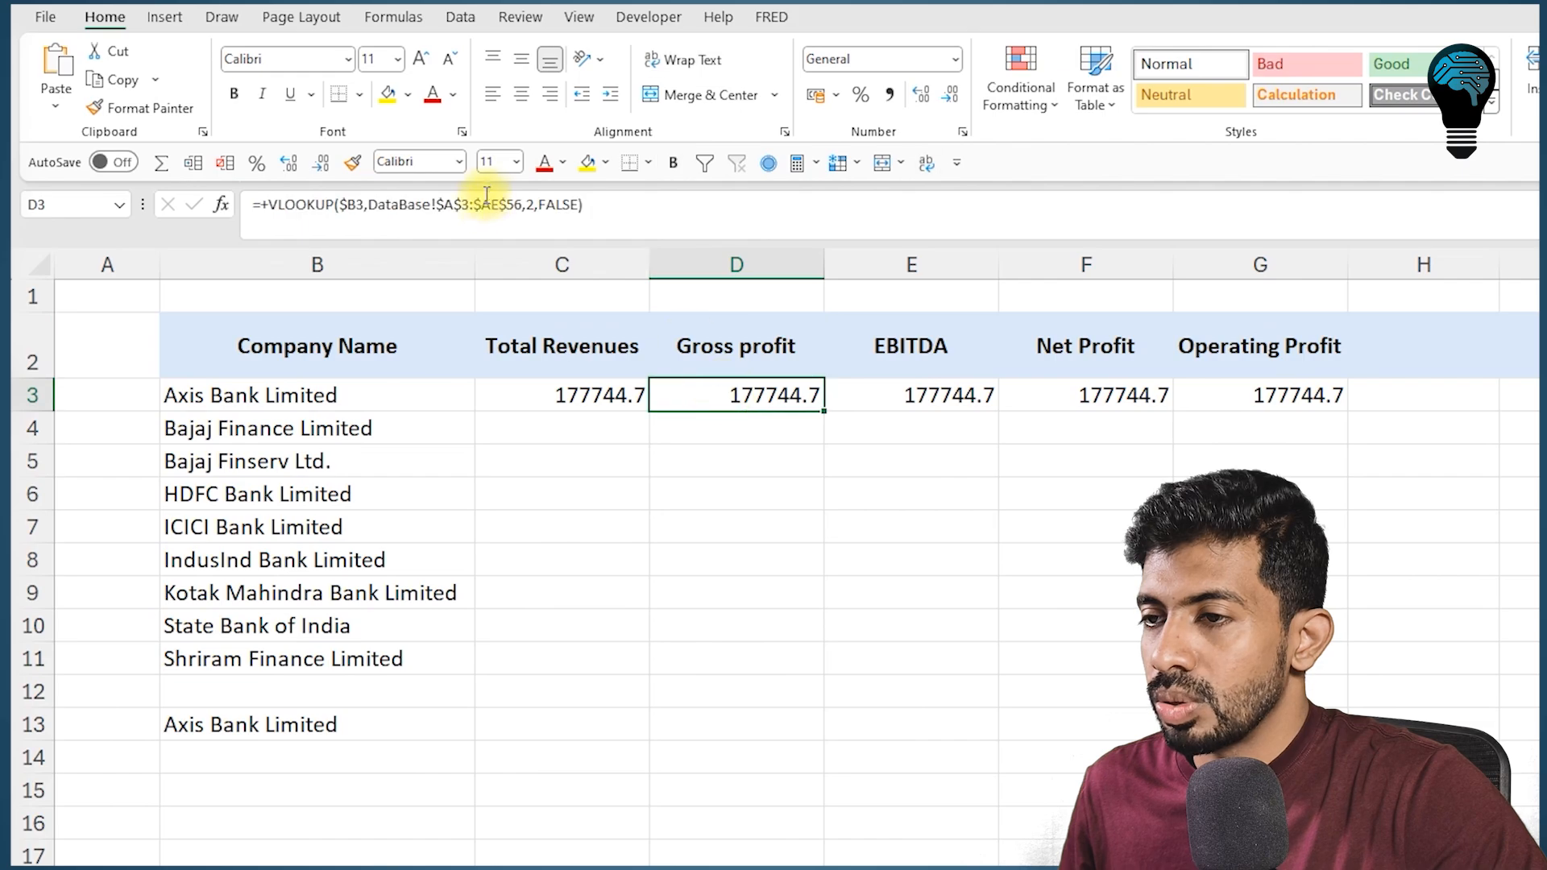
double_click(527, 204)
type("8")
key("Return")
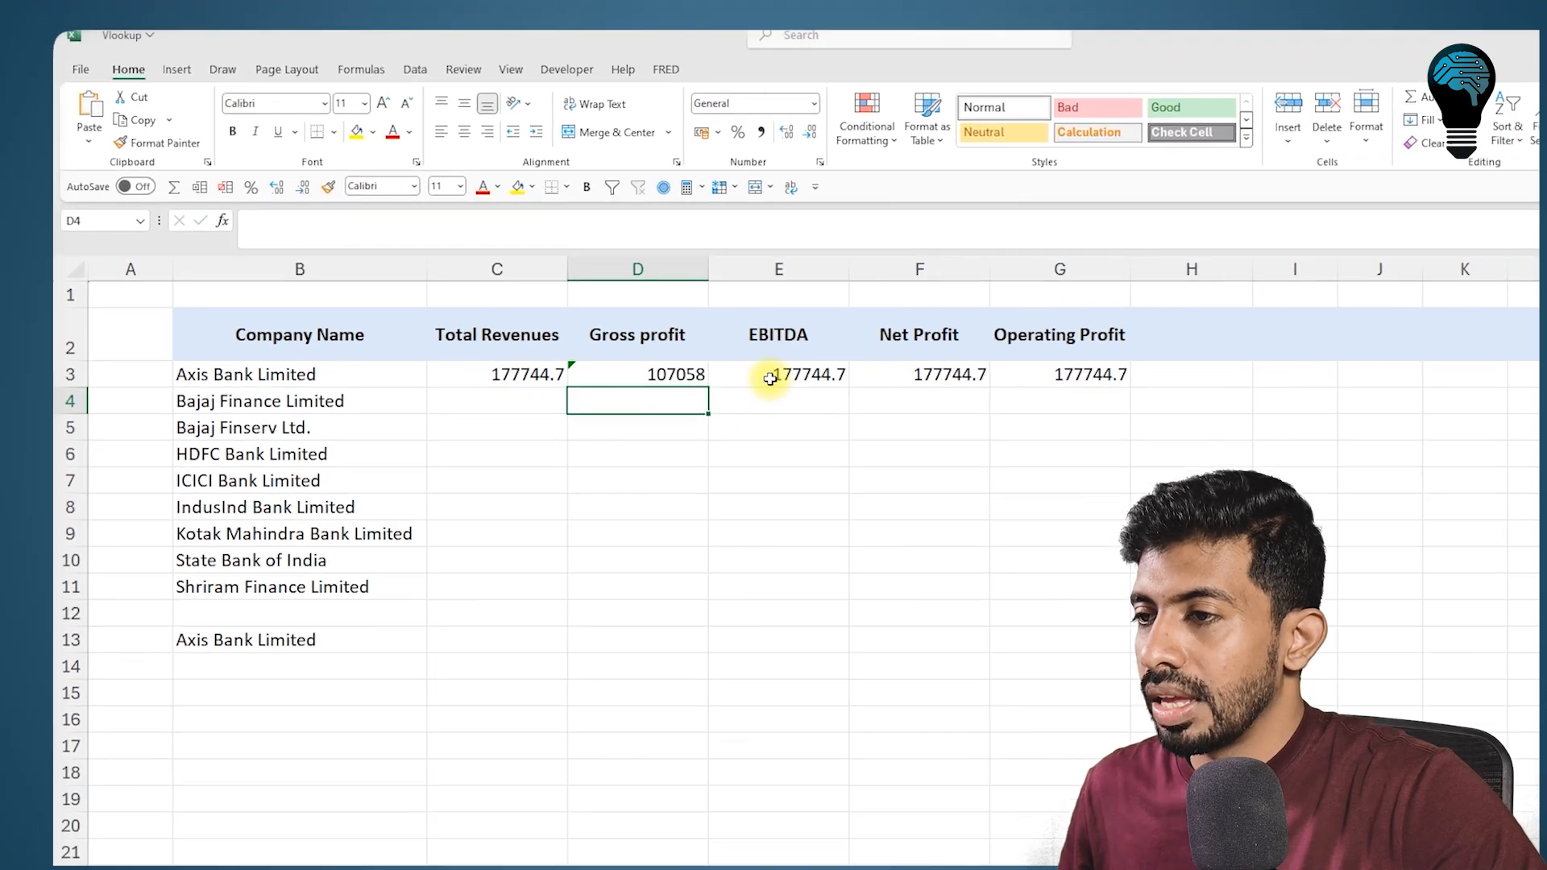
Count to the EBITDA column on the DataBase sheet and set the VLOOKUP column index in Summary cell E3 to 12
left_click(894, 395)
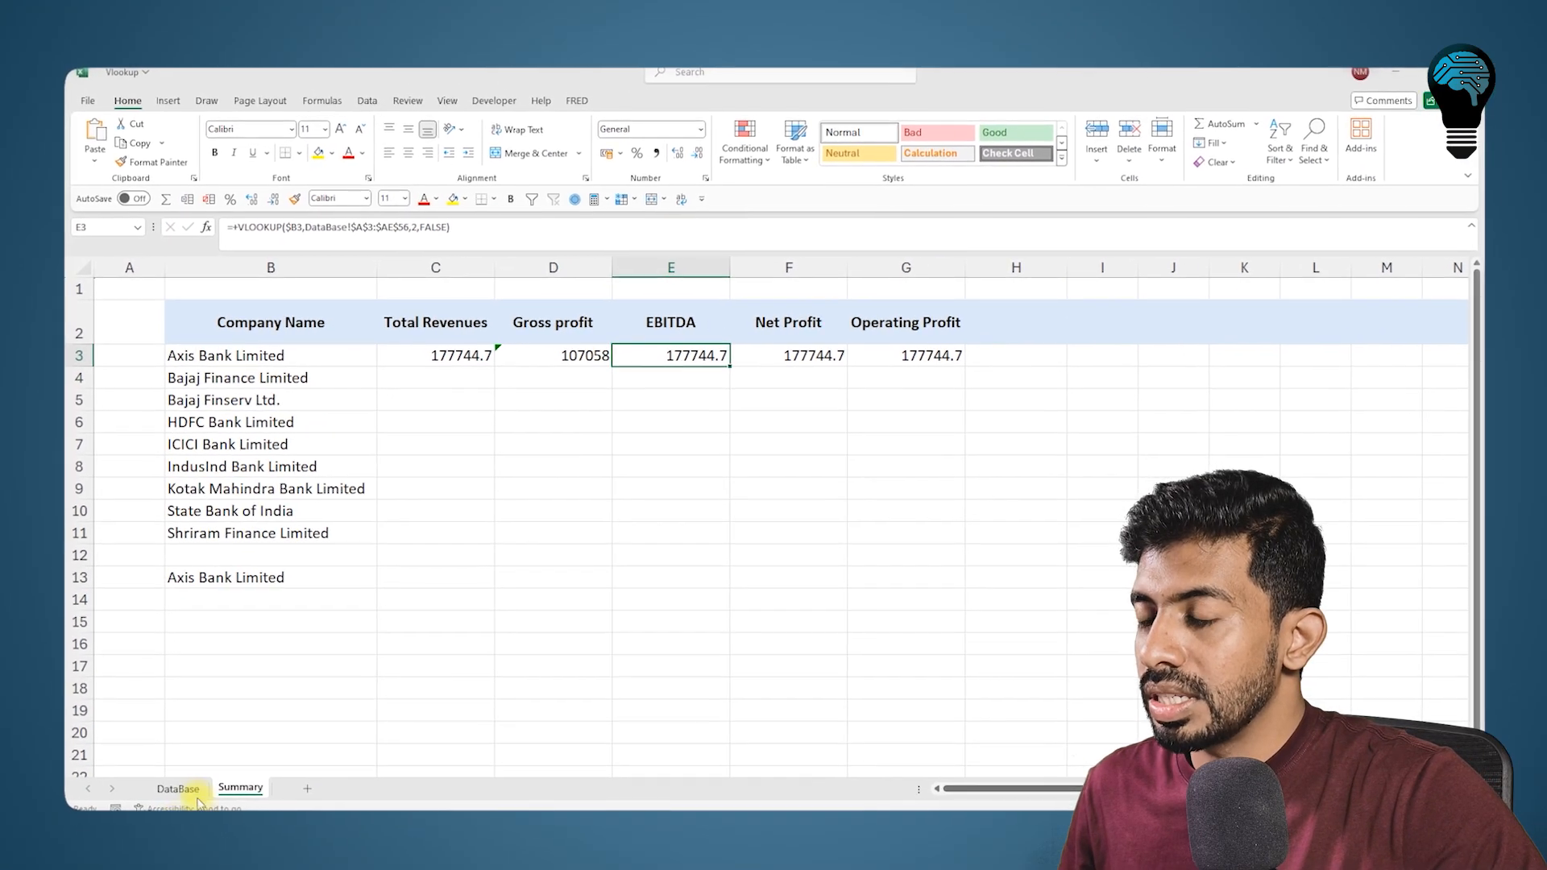
key("ctrl+Page_Up")
left_click_drag(335, 359, 1380, 349)
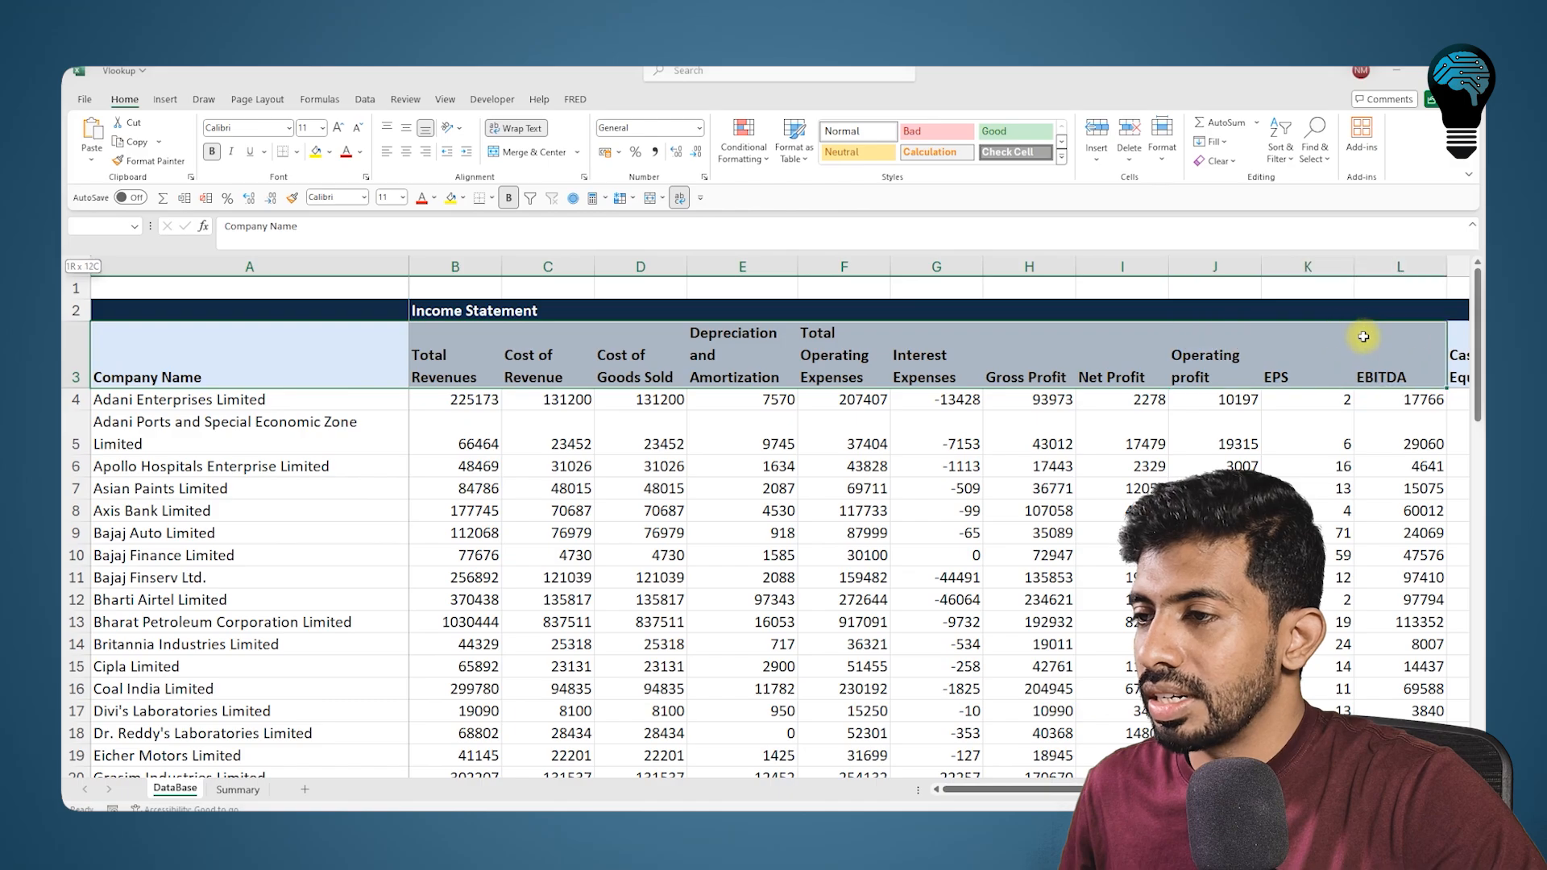
left_click(1377, 350)
key("ctrl+Page_Down")
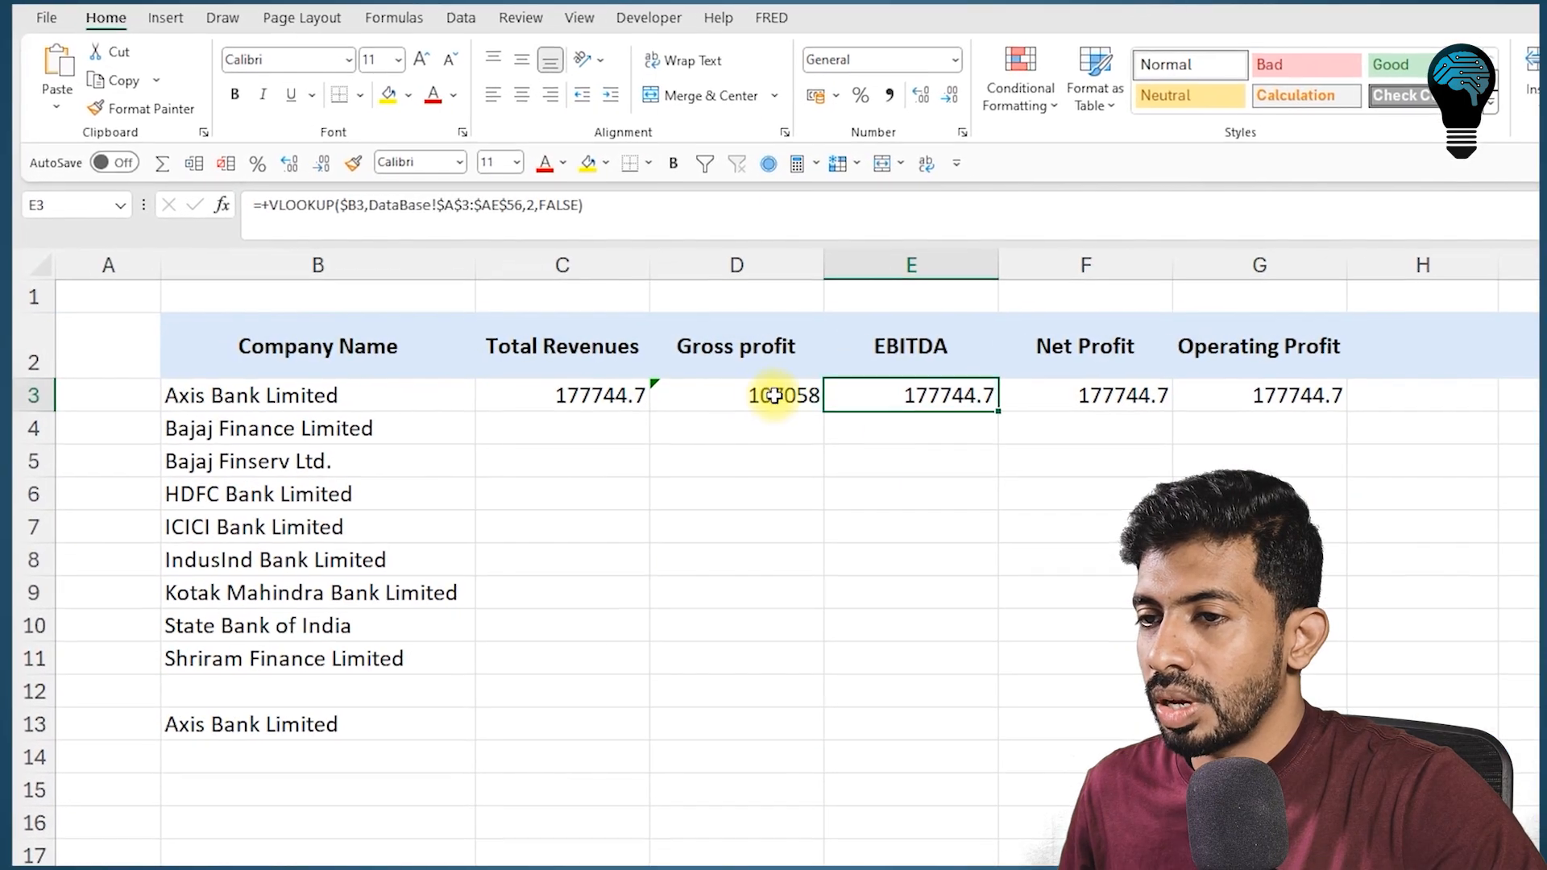
left_click(528, 206)
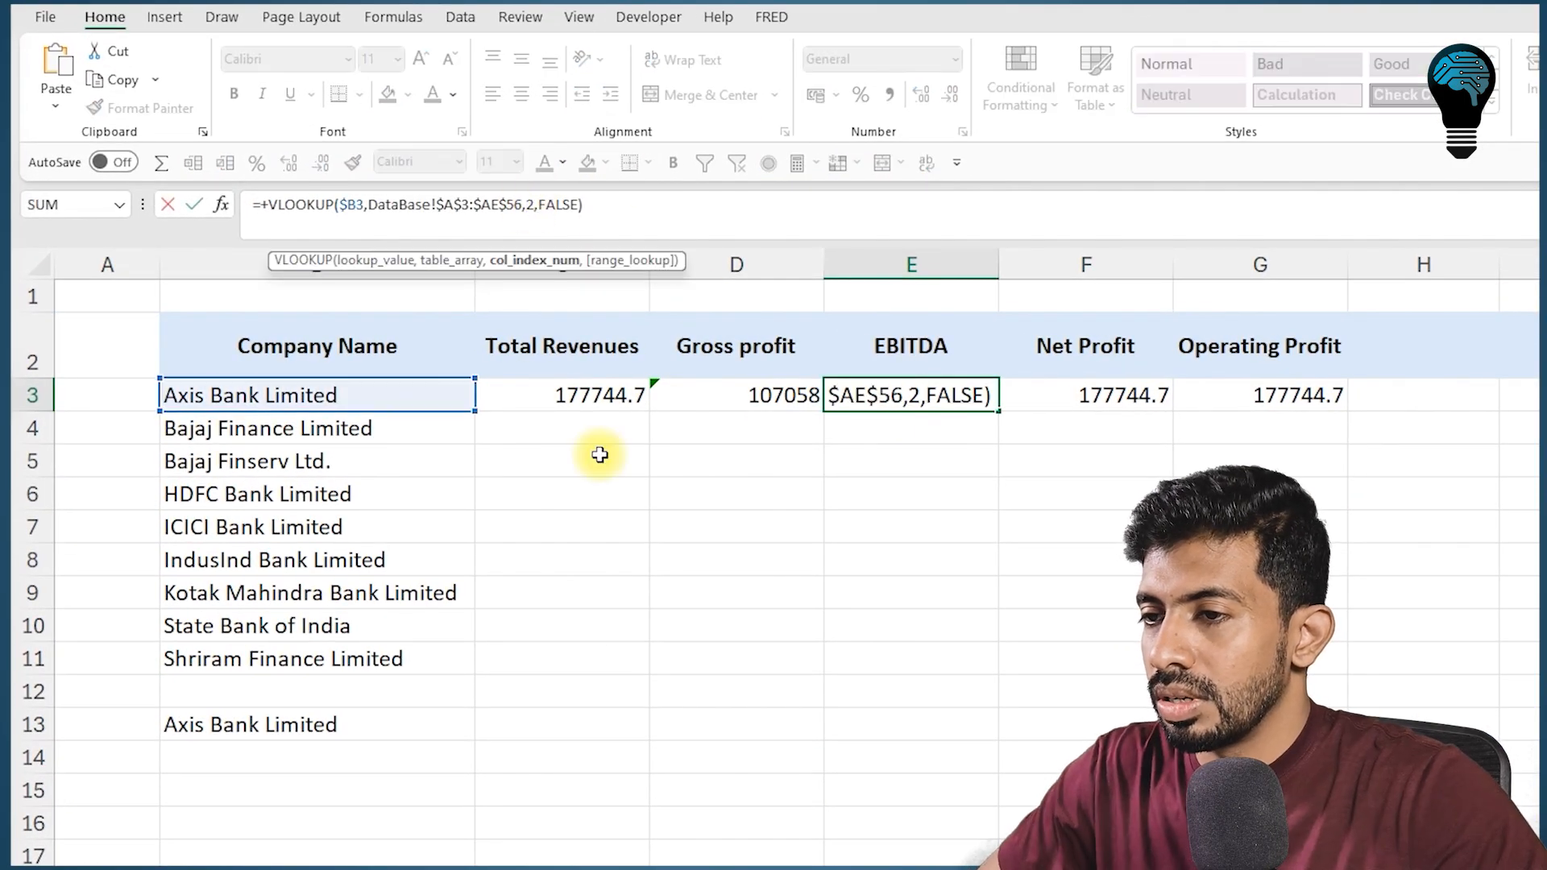
type("1")
key("Return")
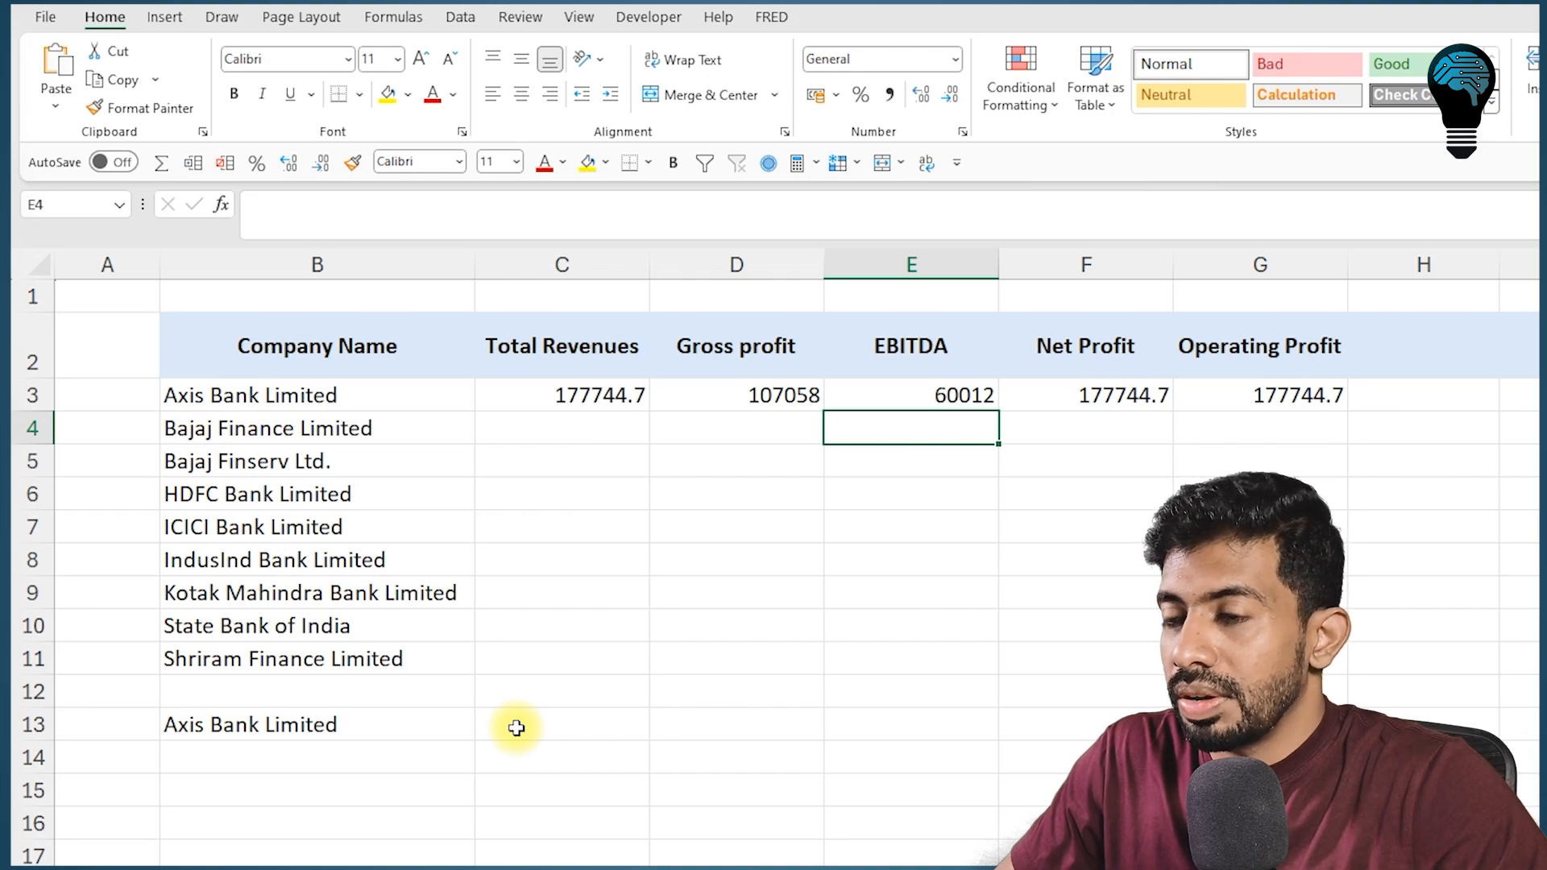
Start a MATCH formula in C13 with the company name in B13 as the lookup value
left_click(298, 725)
left_click(569, 732)
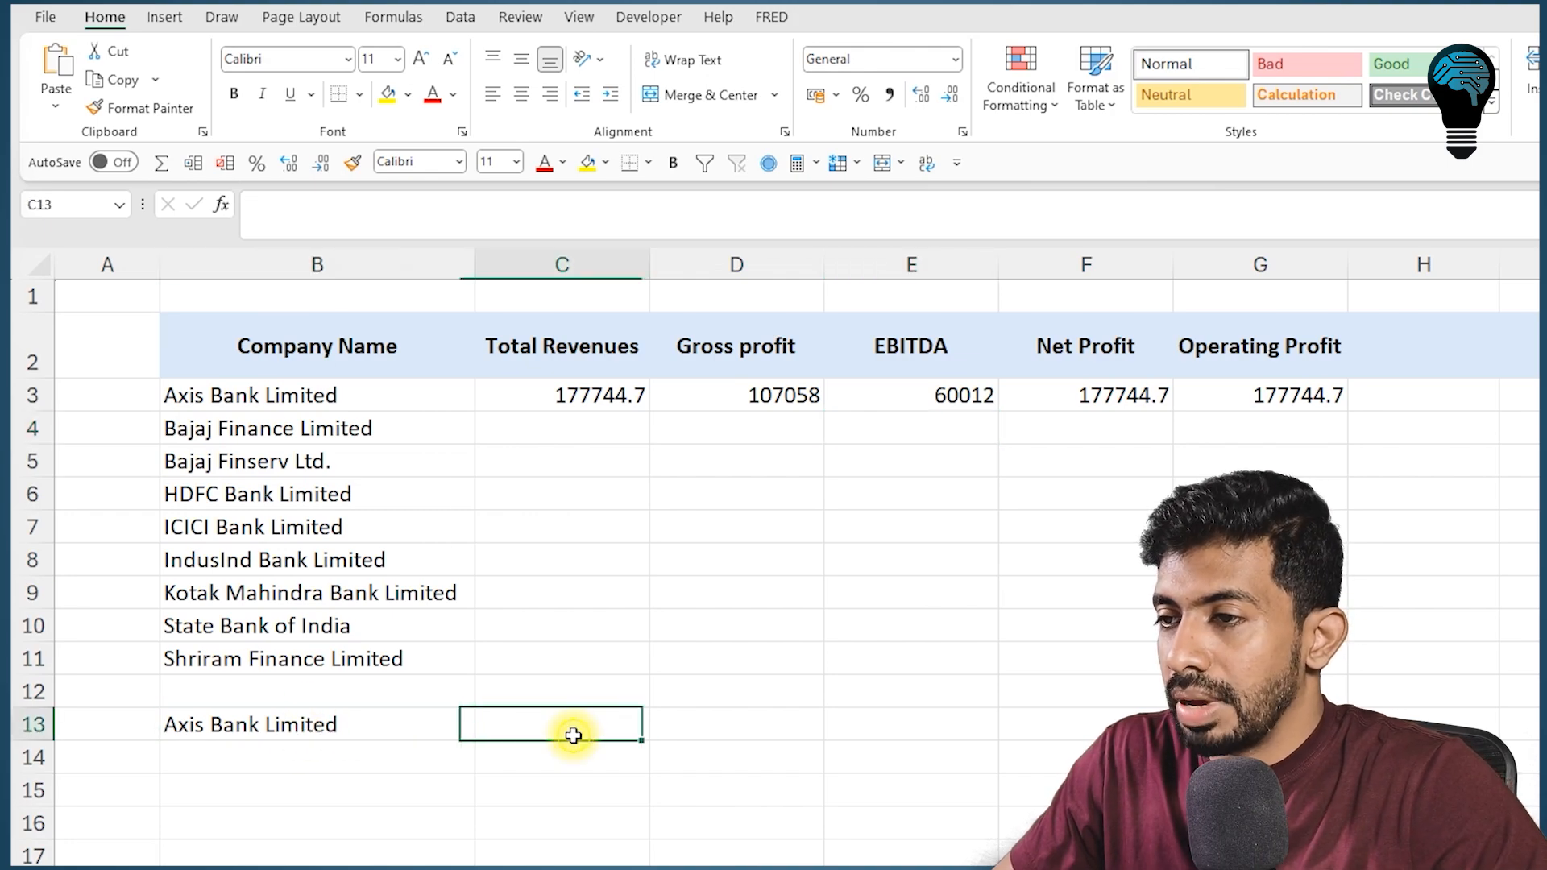
type("=mat")
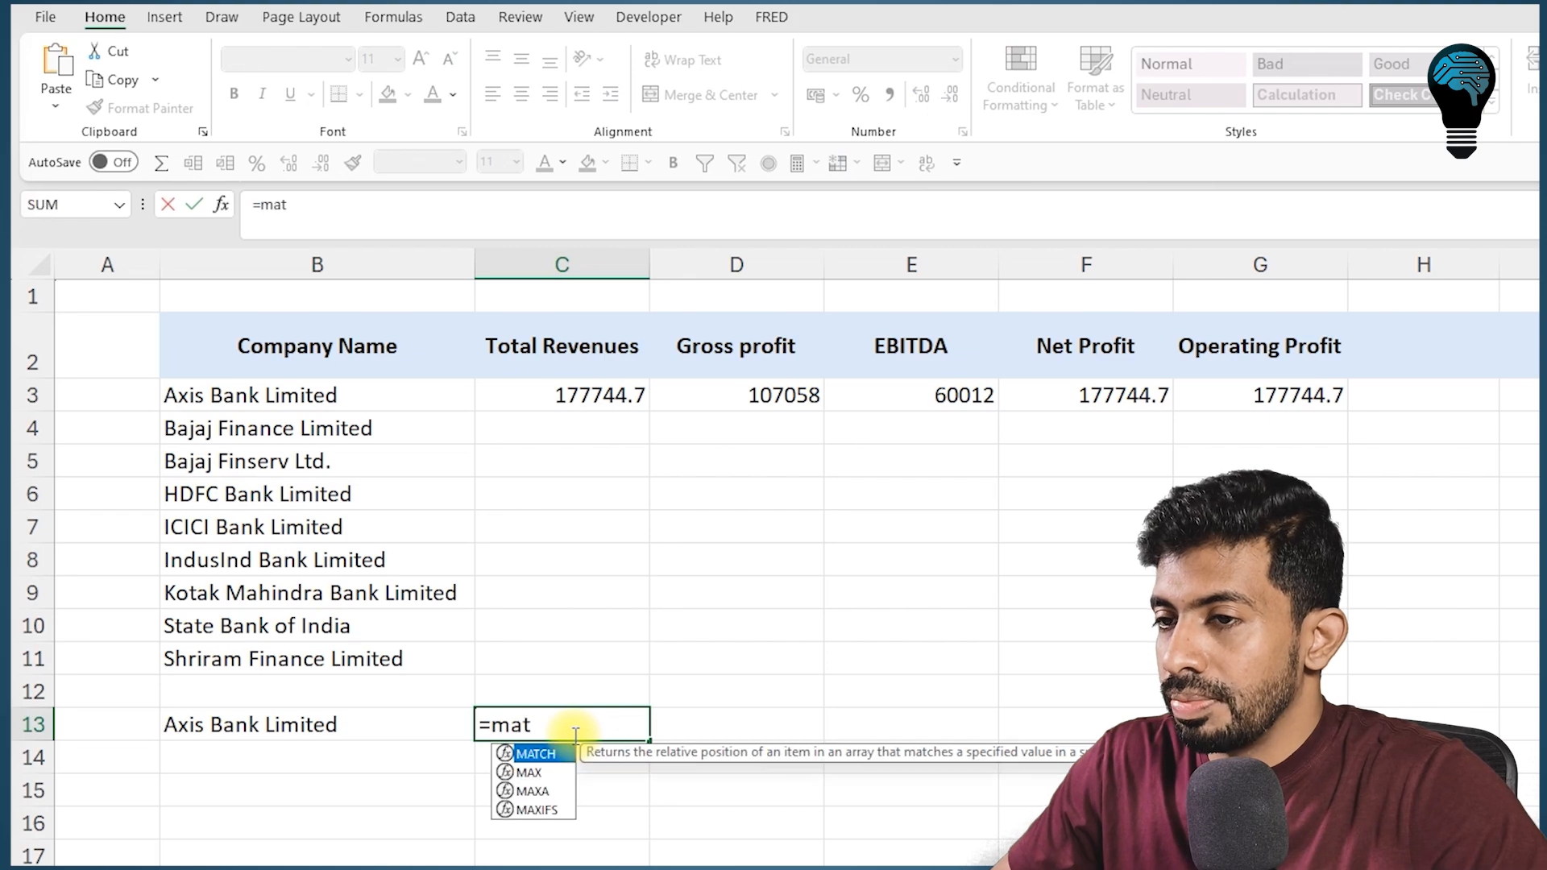
type("ch(")
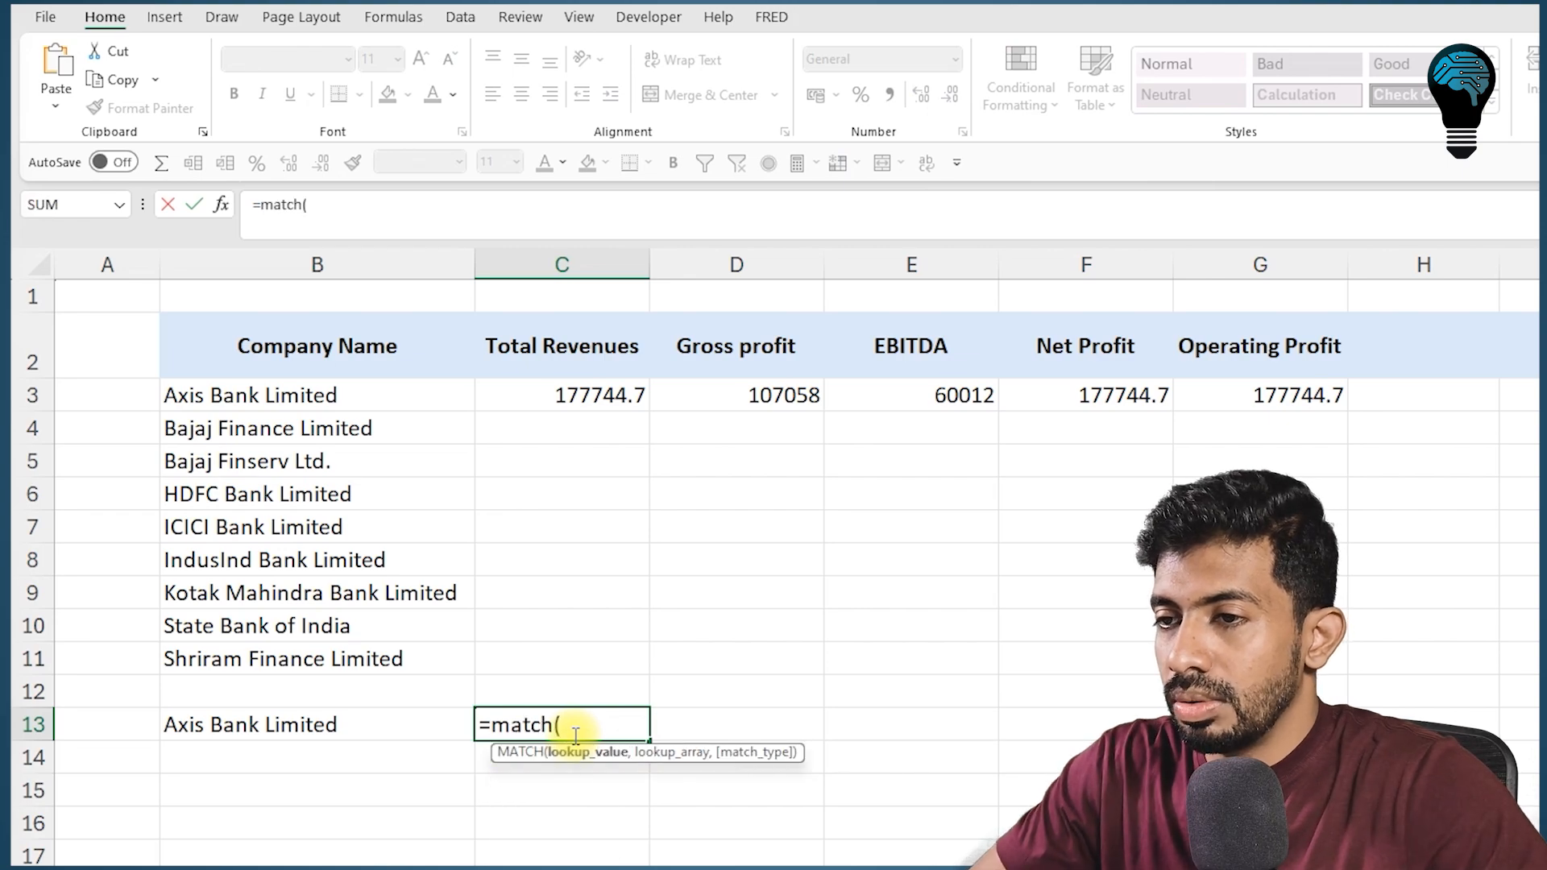
left_click(369, 724)
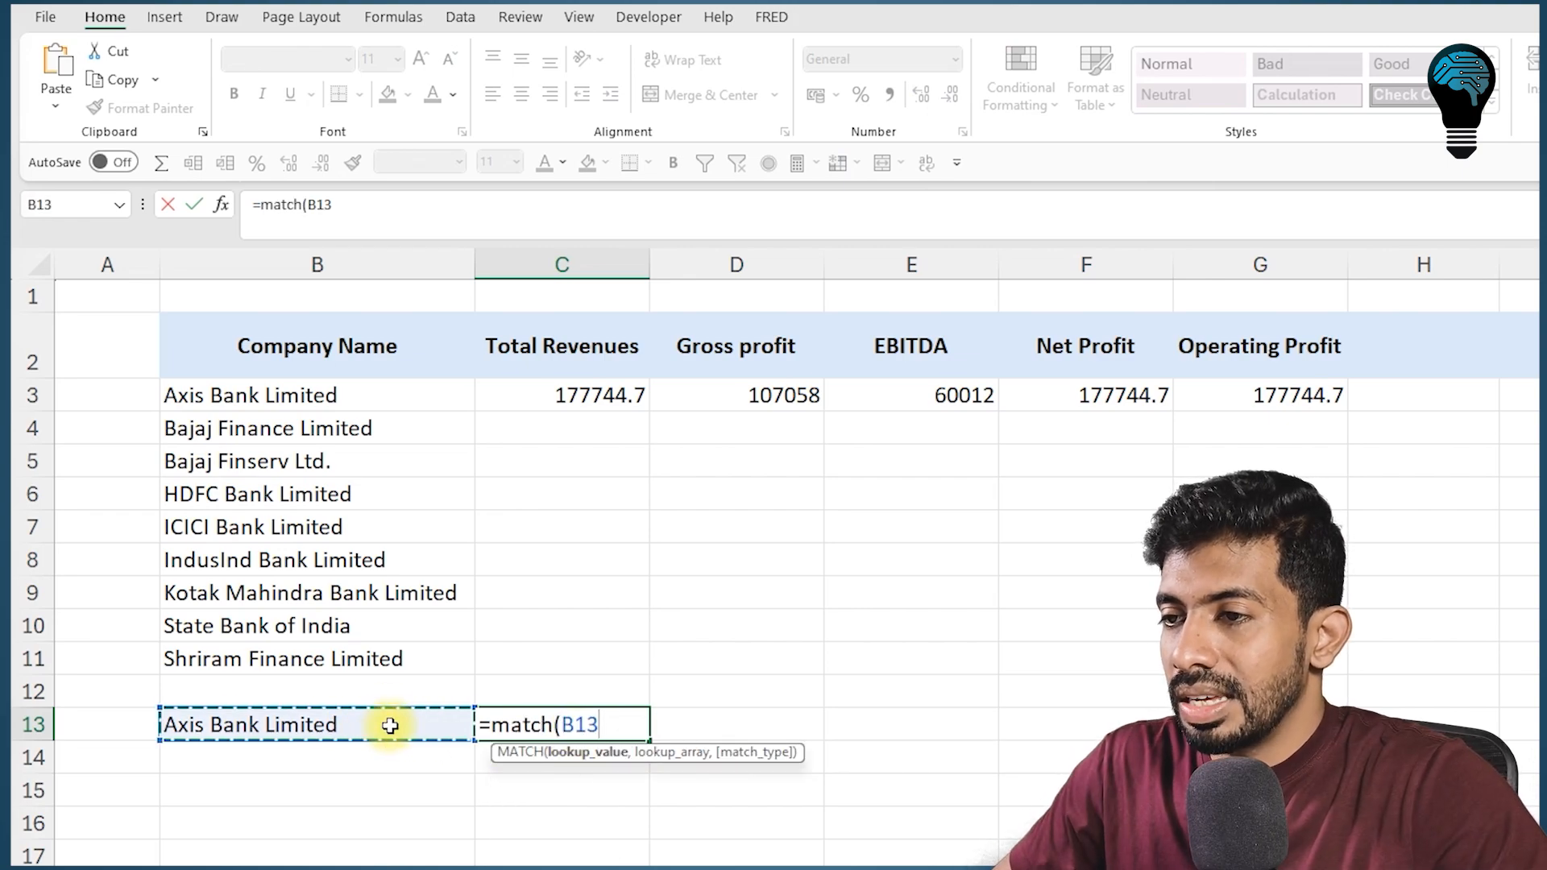
type(",")
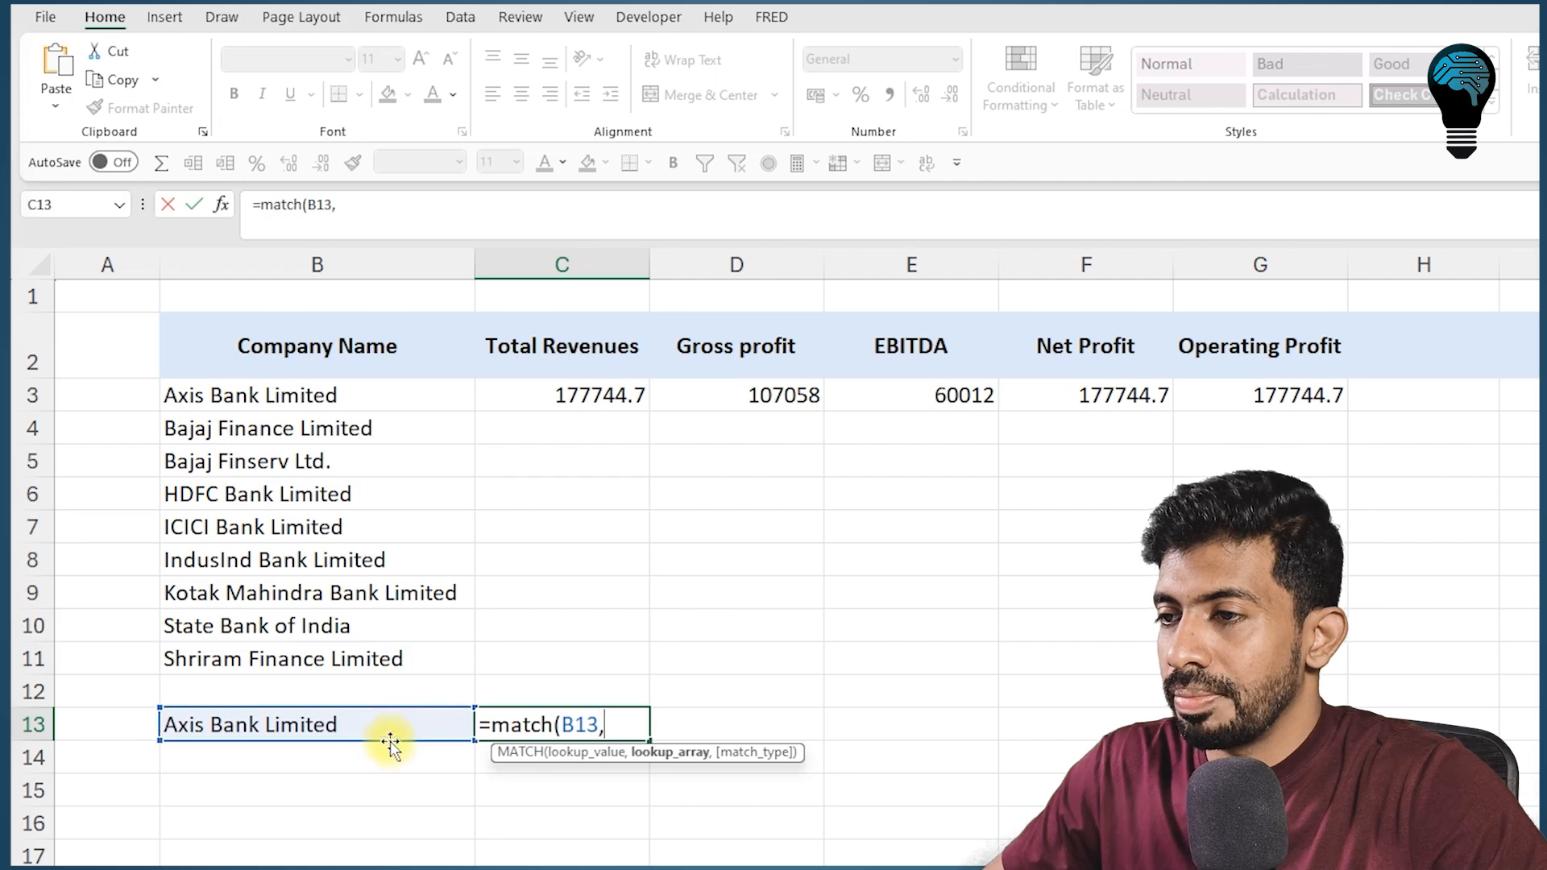
Complete the MATCH formula with the absolute lookup array DataBase!$A$4:$A$17 and match type 0 for an exact match
left_click(322, 868)
left_click_drag(300, 456, 298, 869)
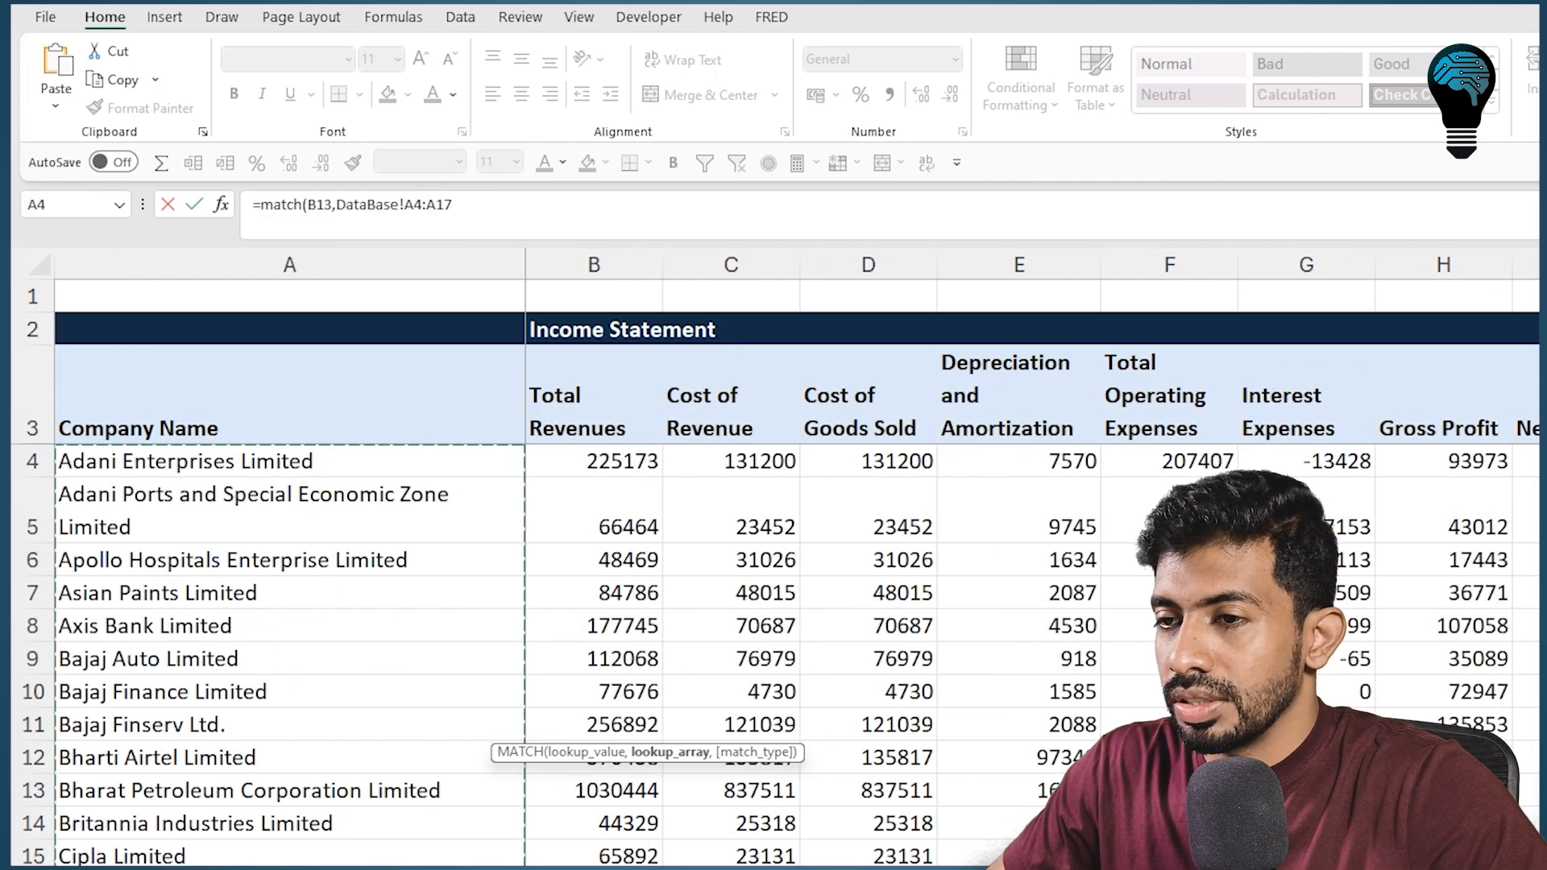
key("F4")
type(",")
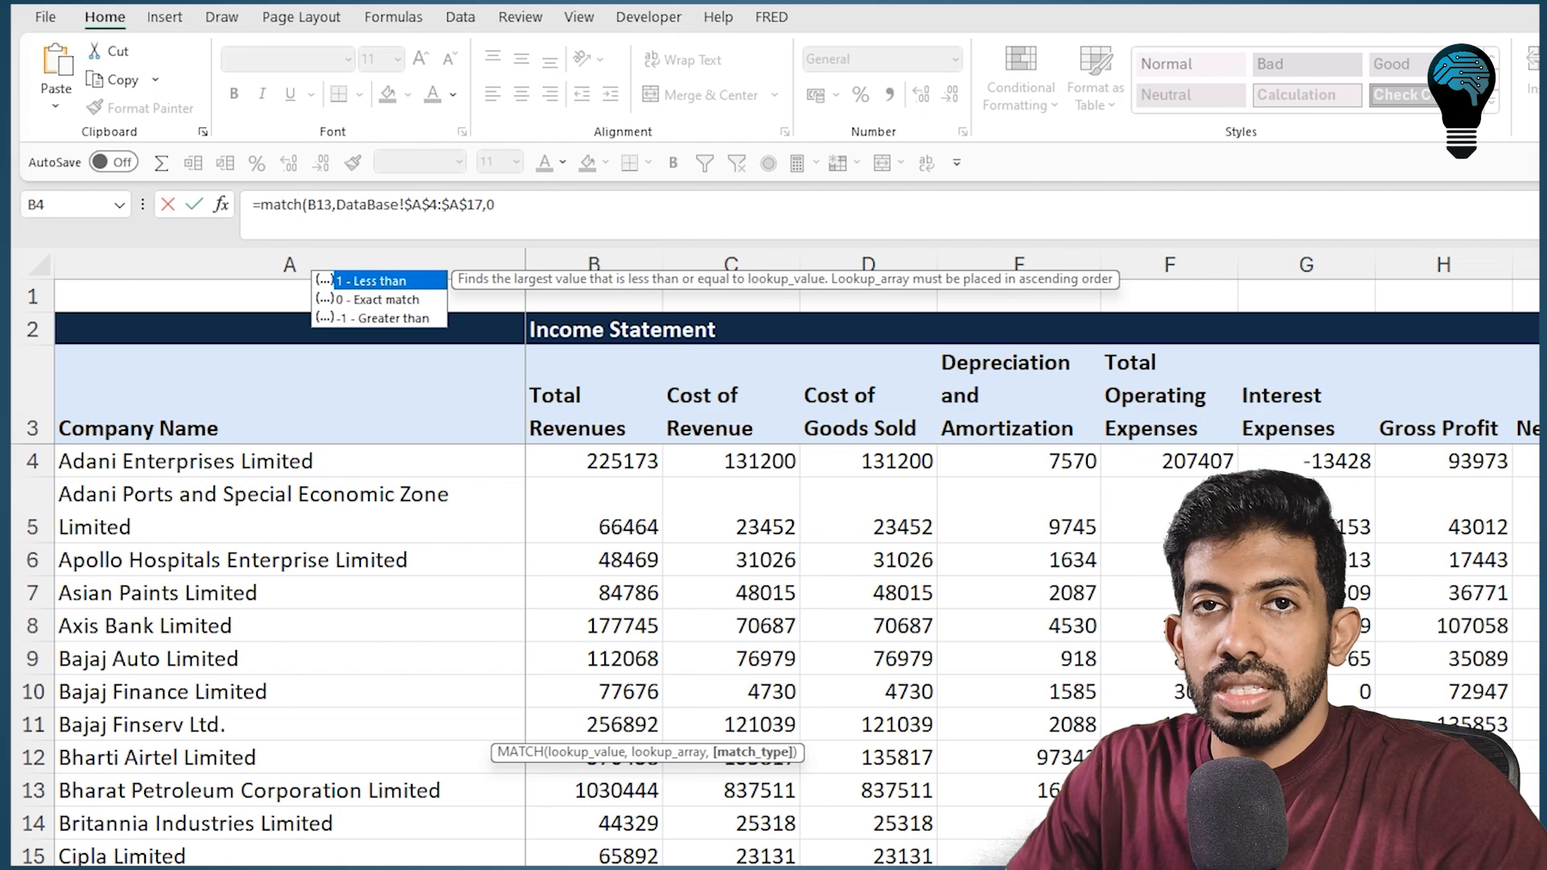
type("0")
left_click(369, 302)
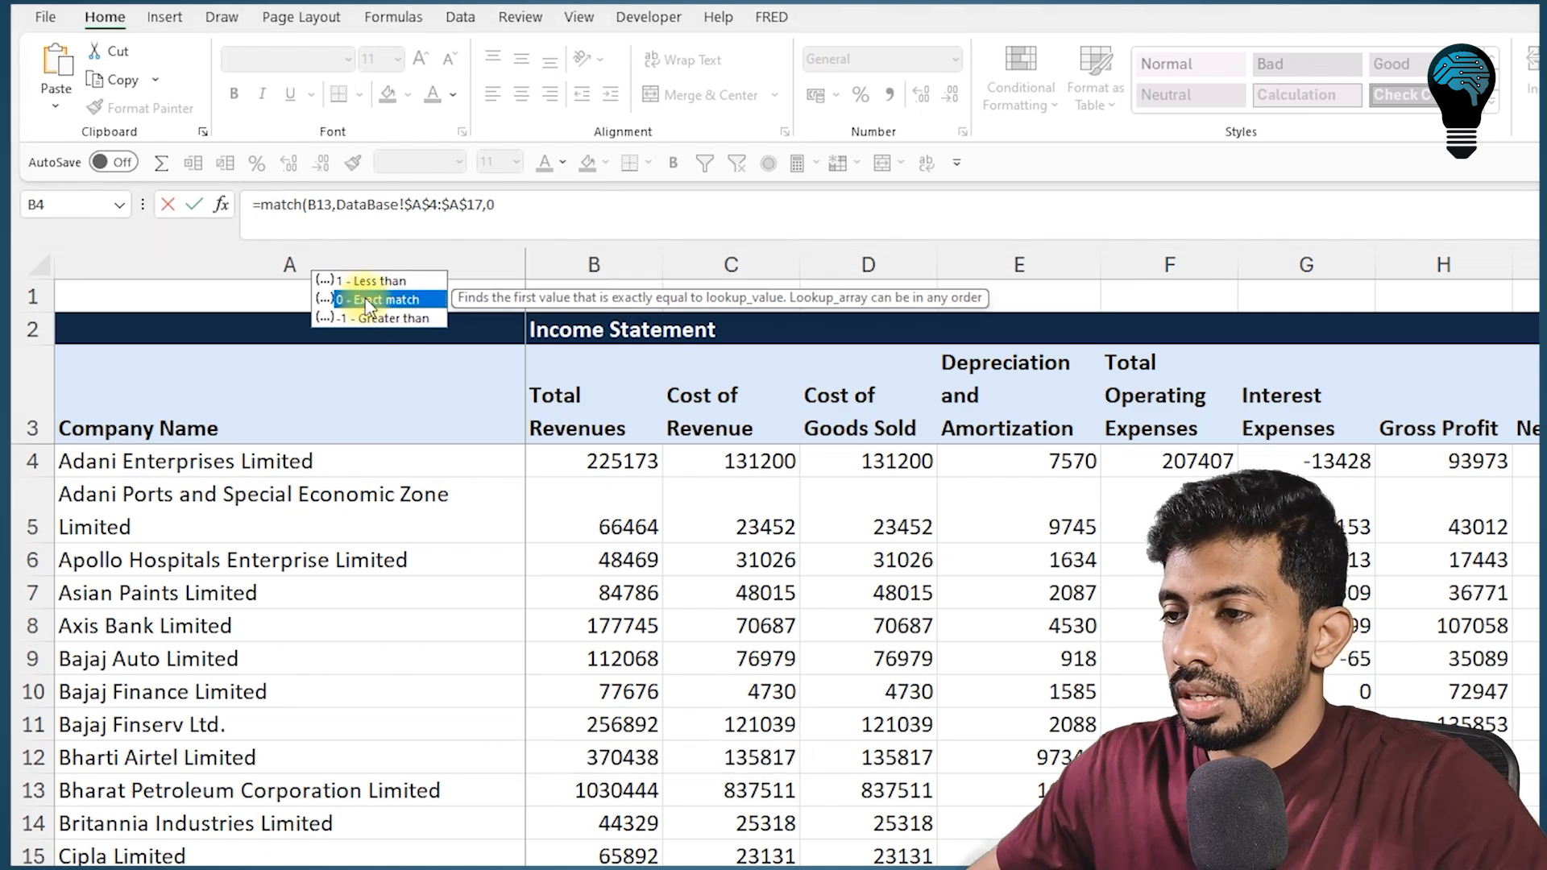
left_click(370, 288)
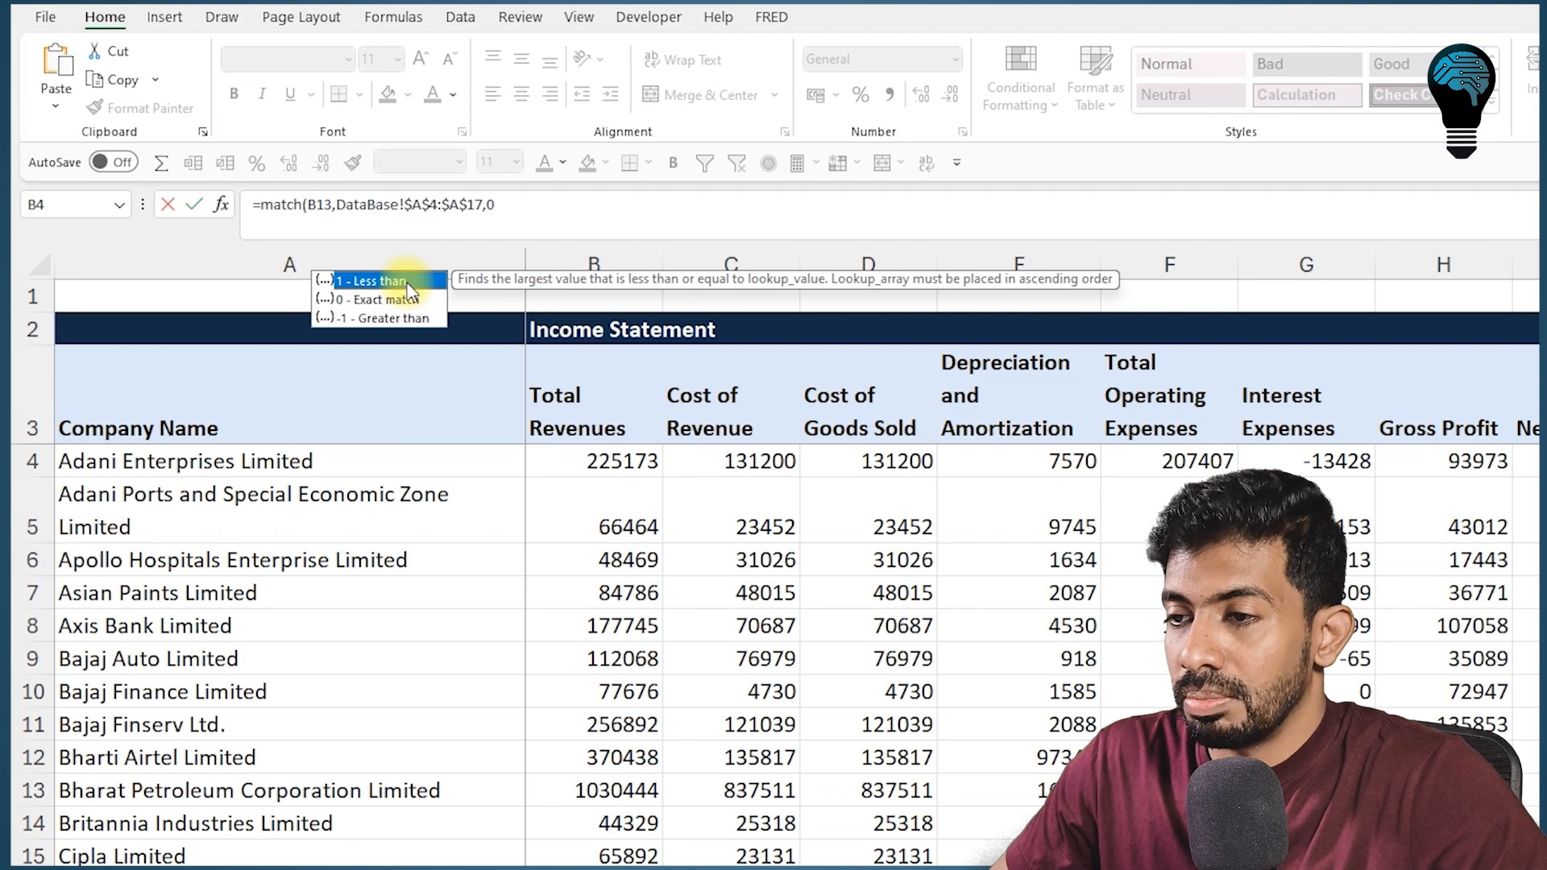
left_click(380, 319)
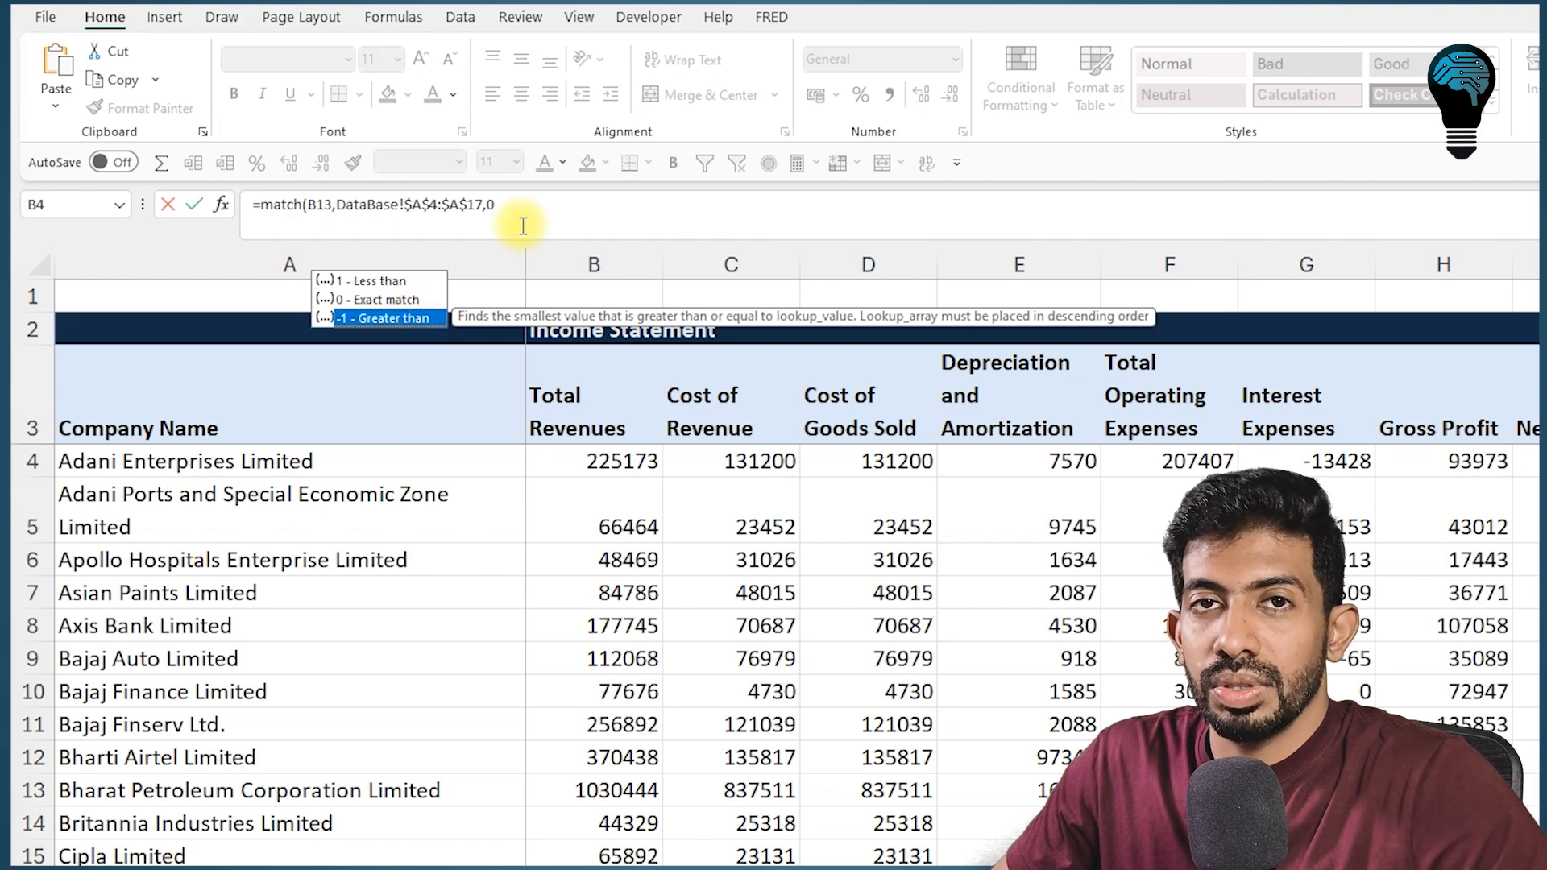
left_click(536, 205)
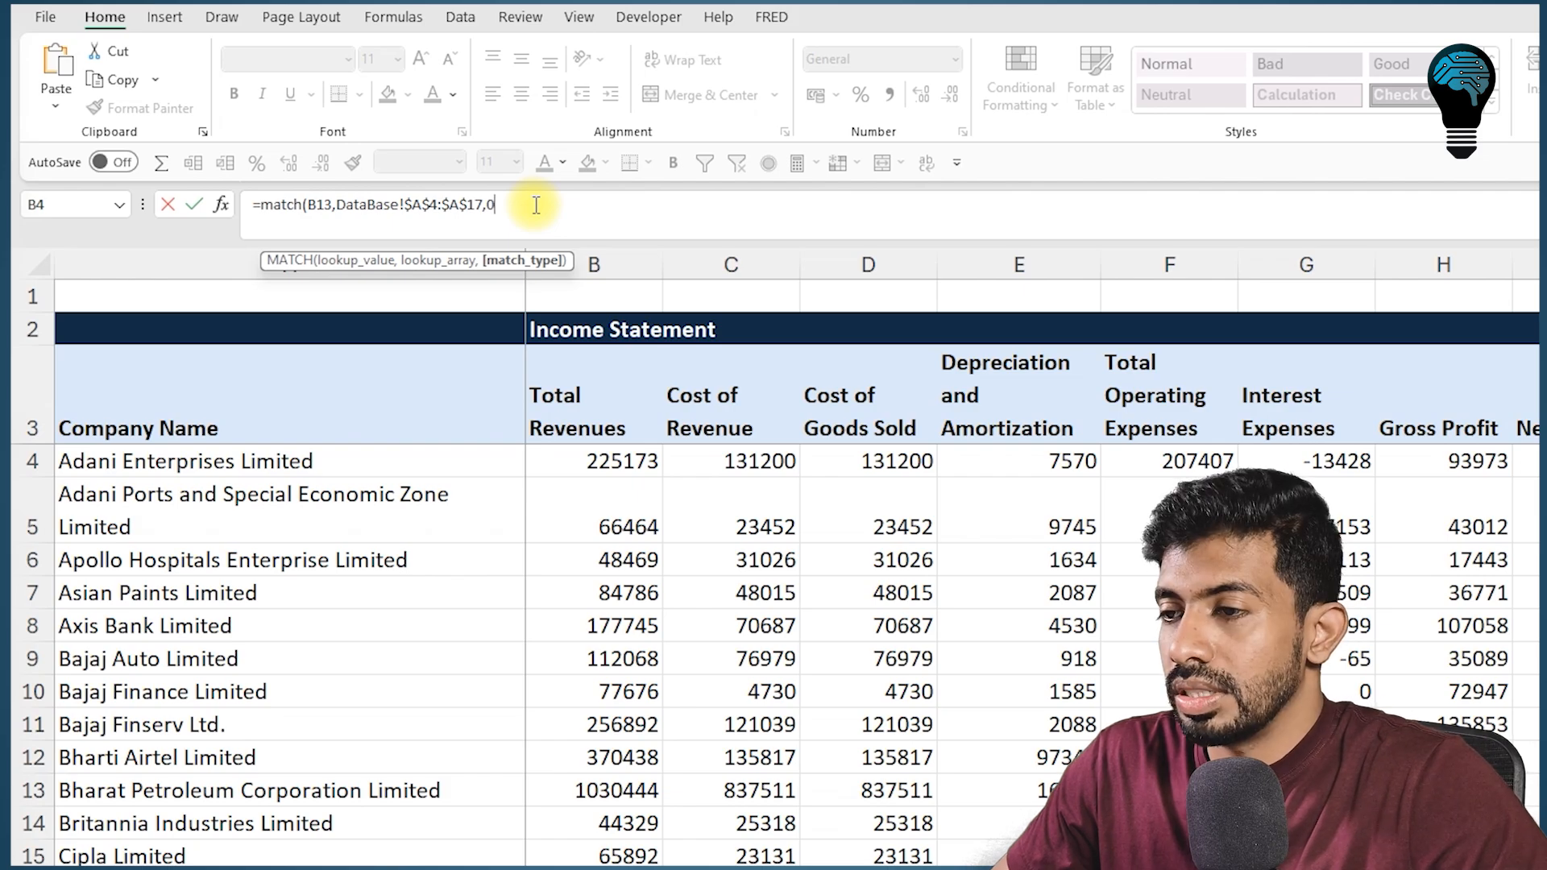
type(")")
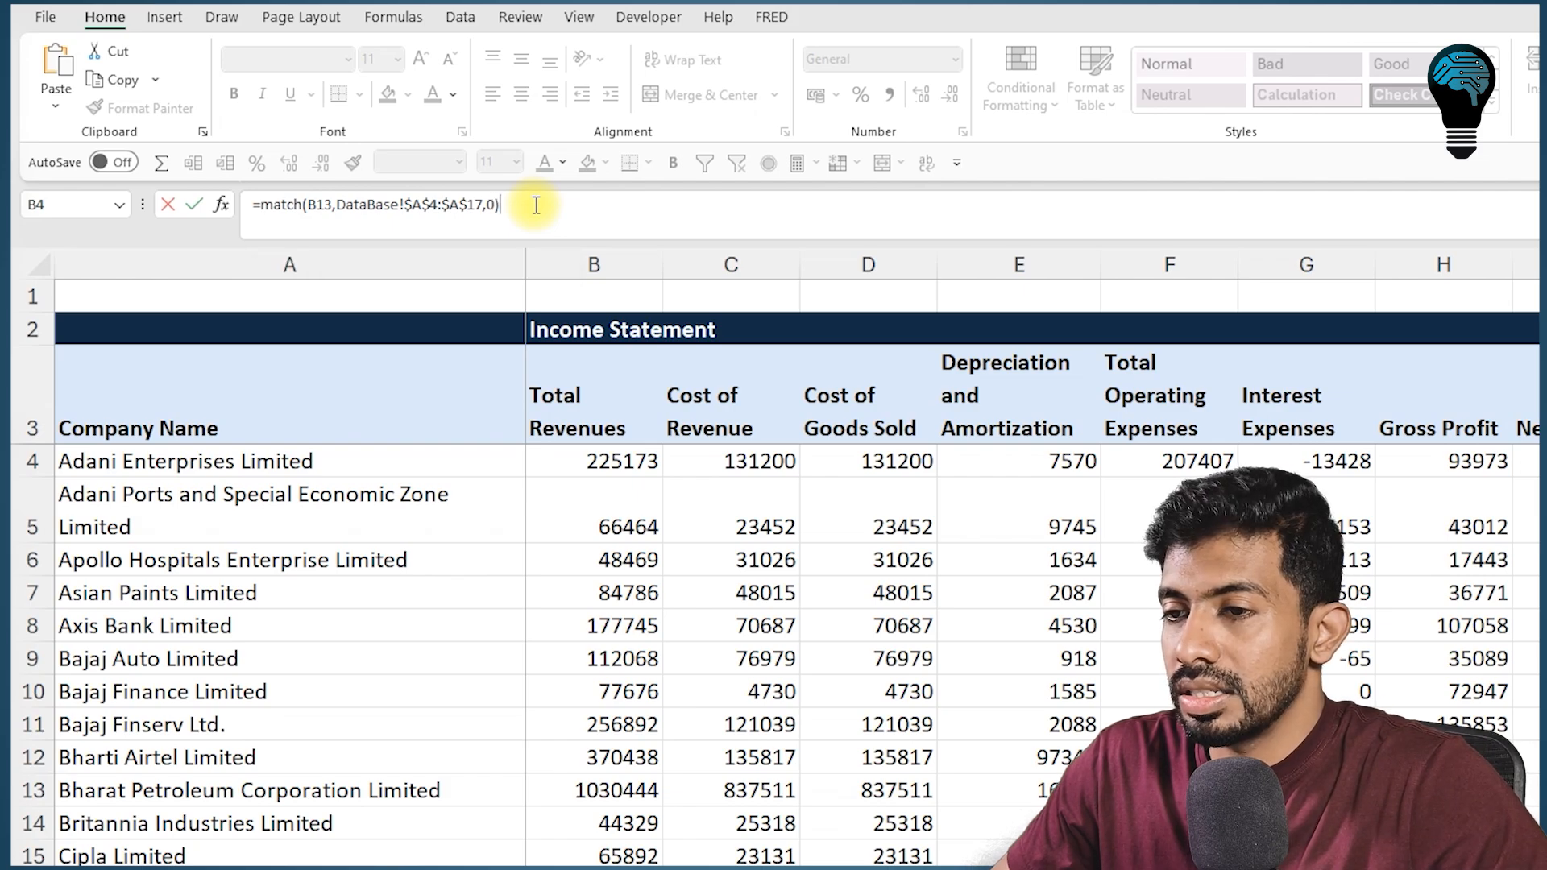
key("Return")
Check the position of Axis Bank Limited in the DataBase company list, counting from A4
left_click(598, 724)
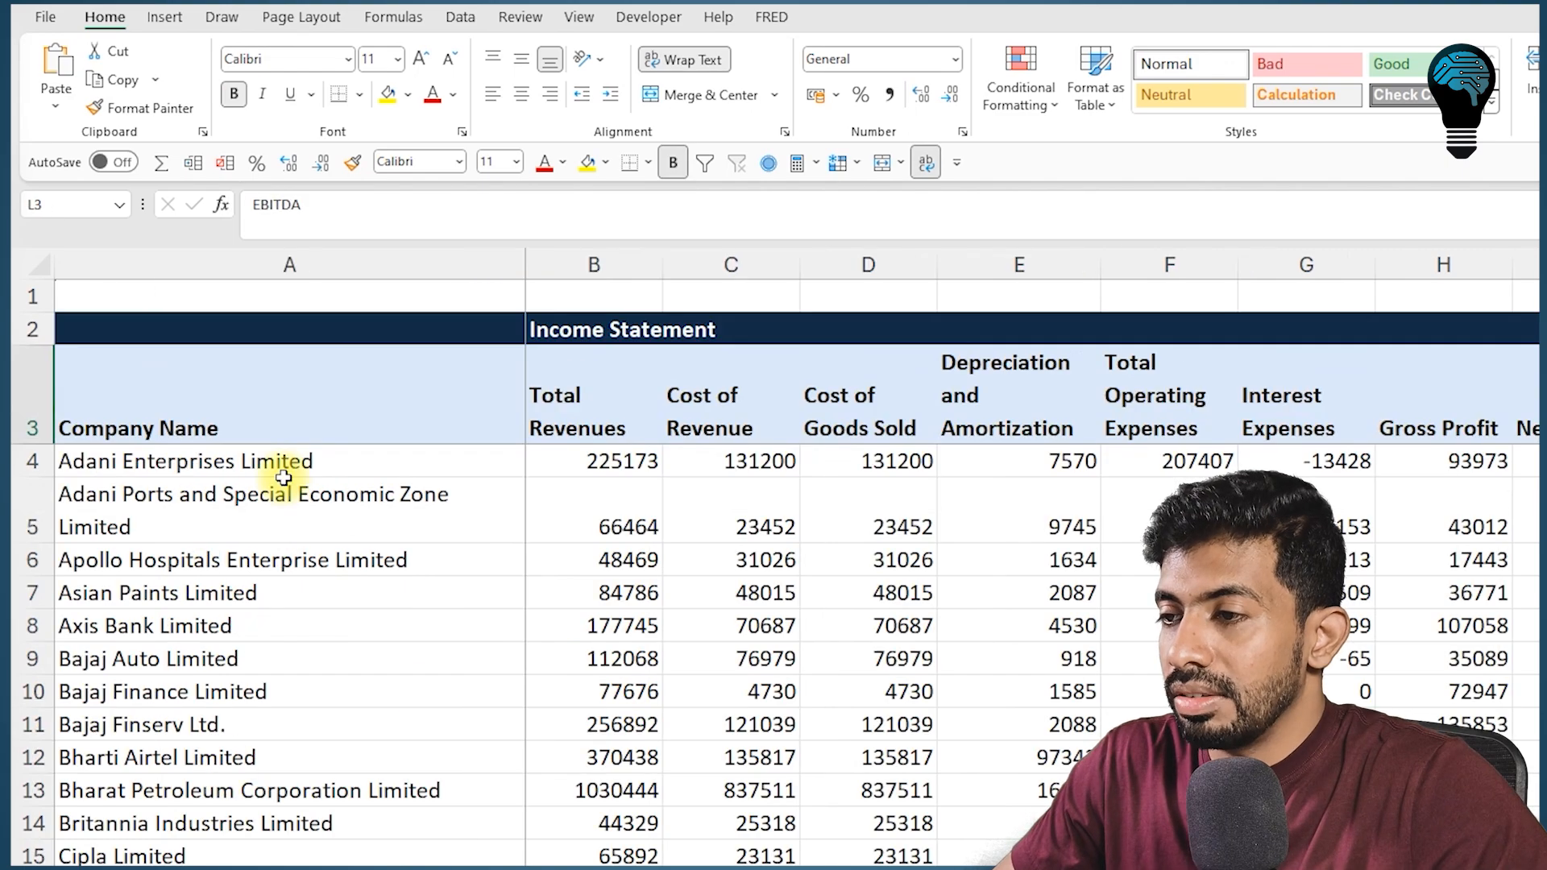
left_click_drag(290, 461, 285, 625)
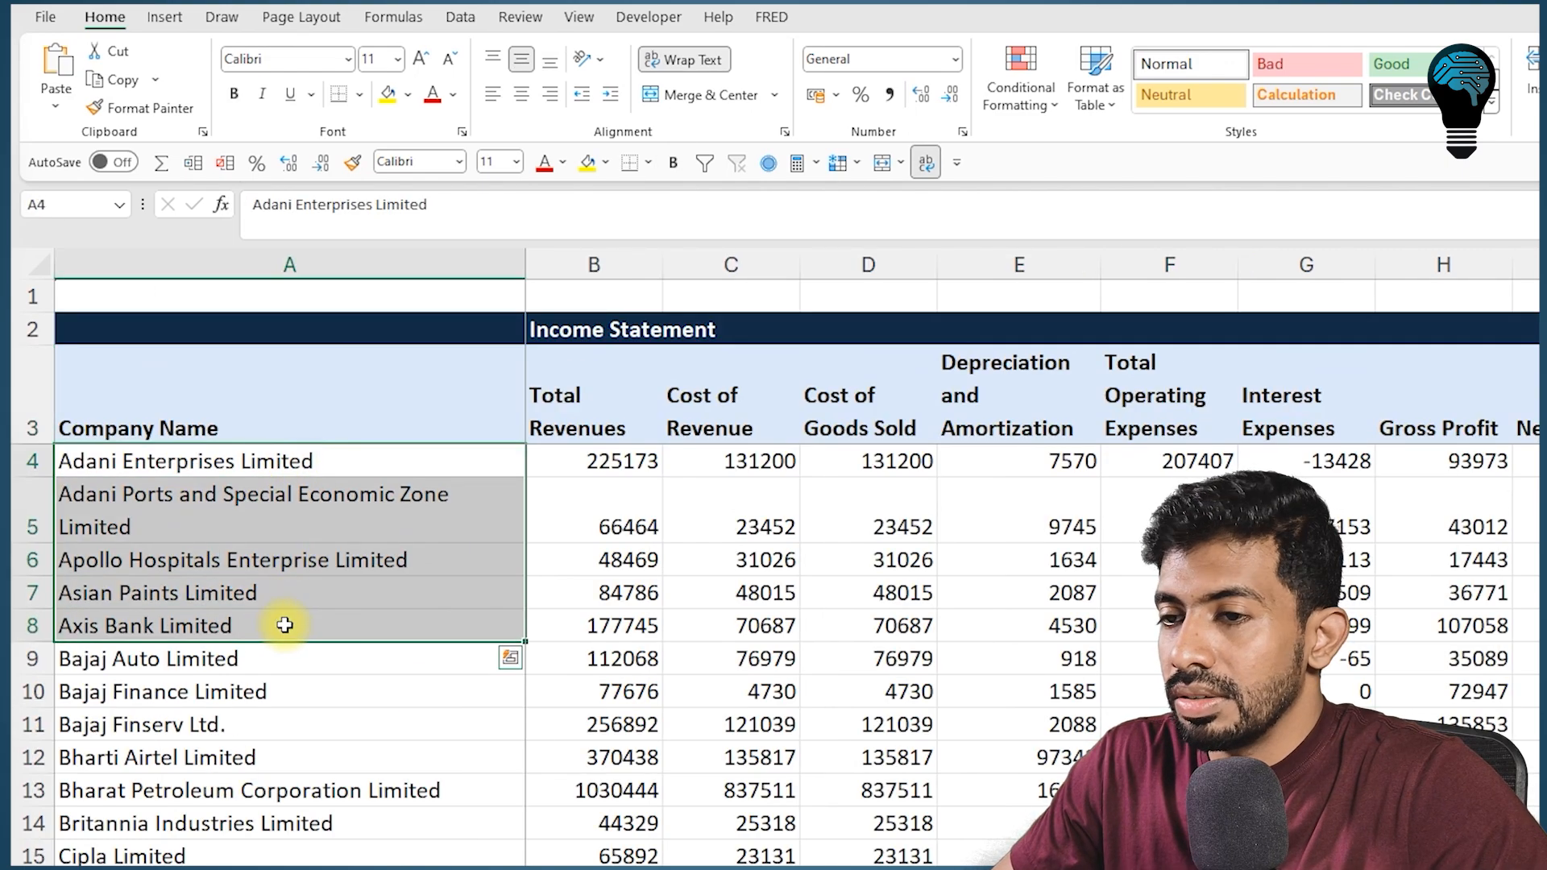
left_click(286, 626)
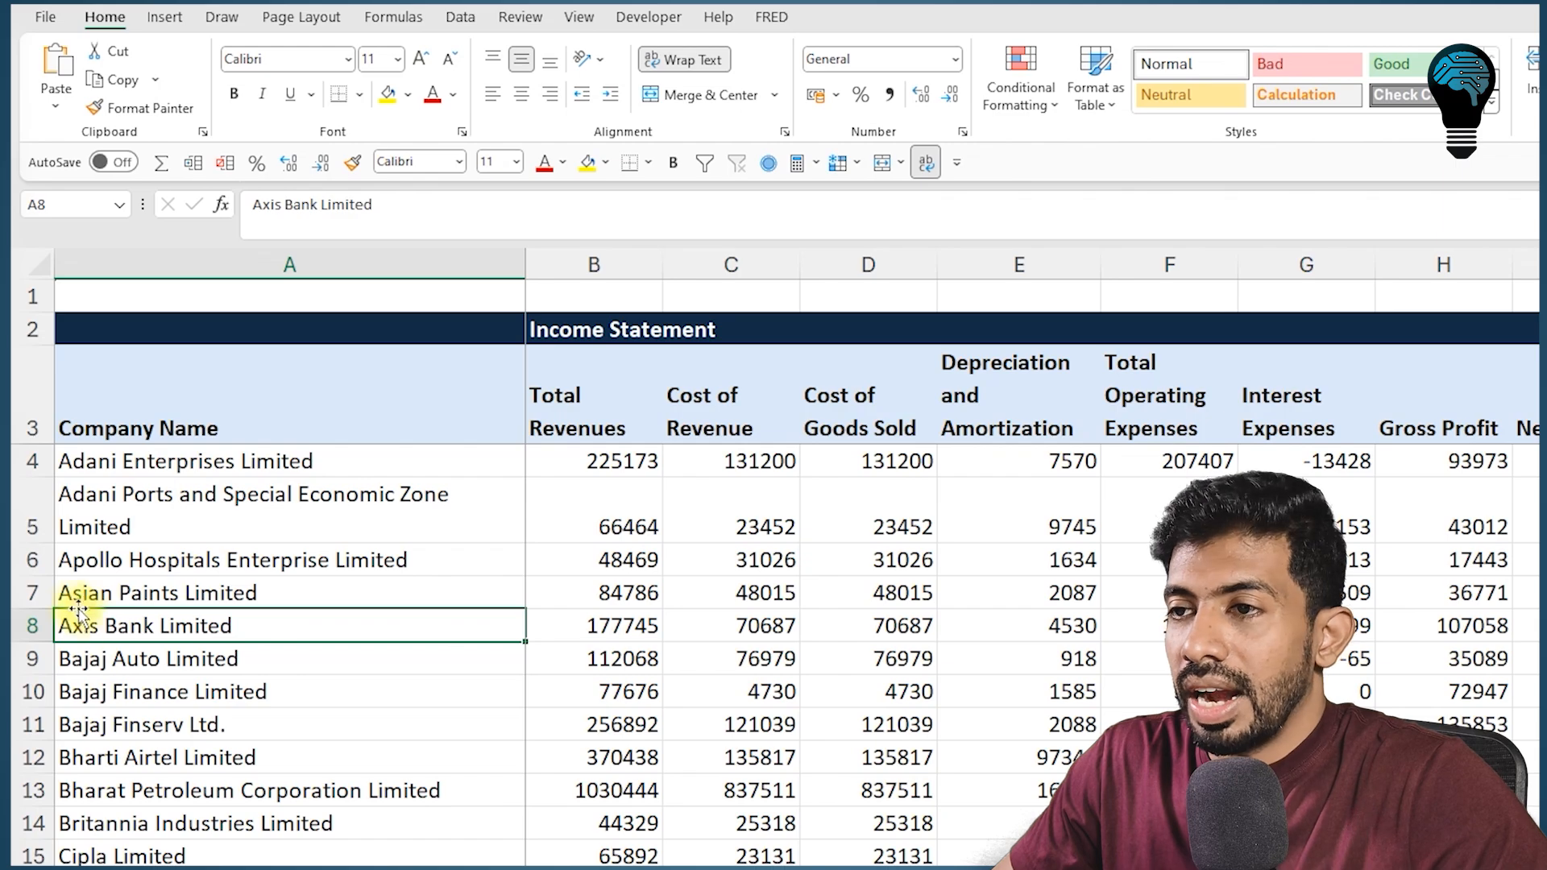
Insert a blank row above Asian Paints Limited on the DataBase sheet and recheck the MATCH result on the Summary sheet
left_click(32, 593)
right_click(32, 593)
left_click(103, 814)
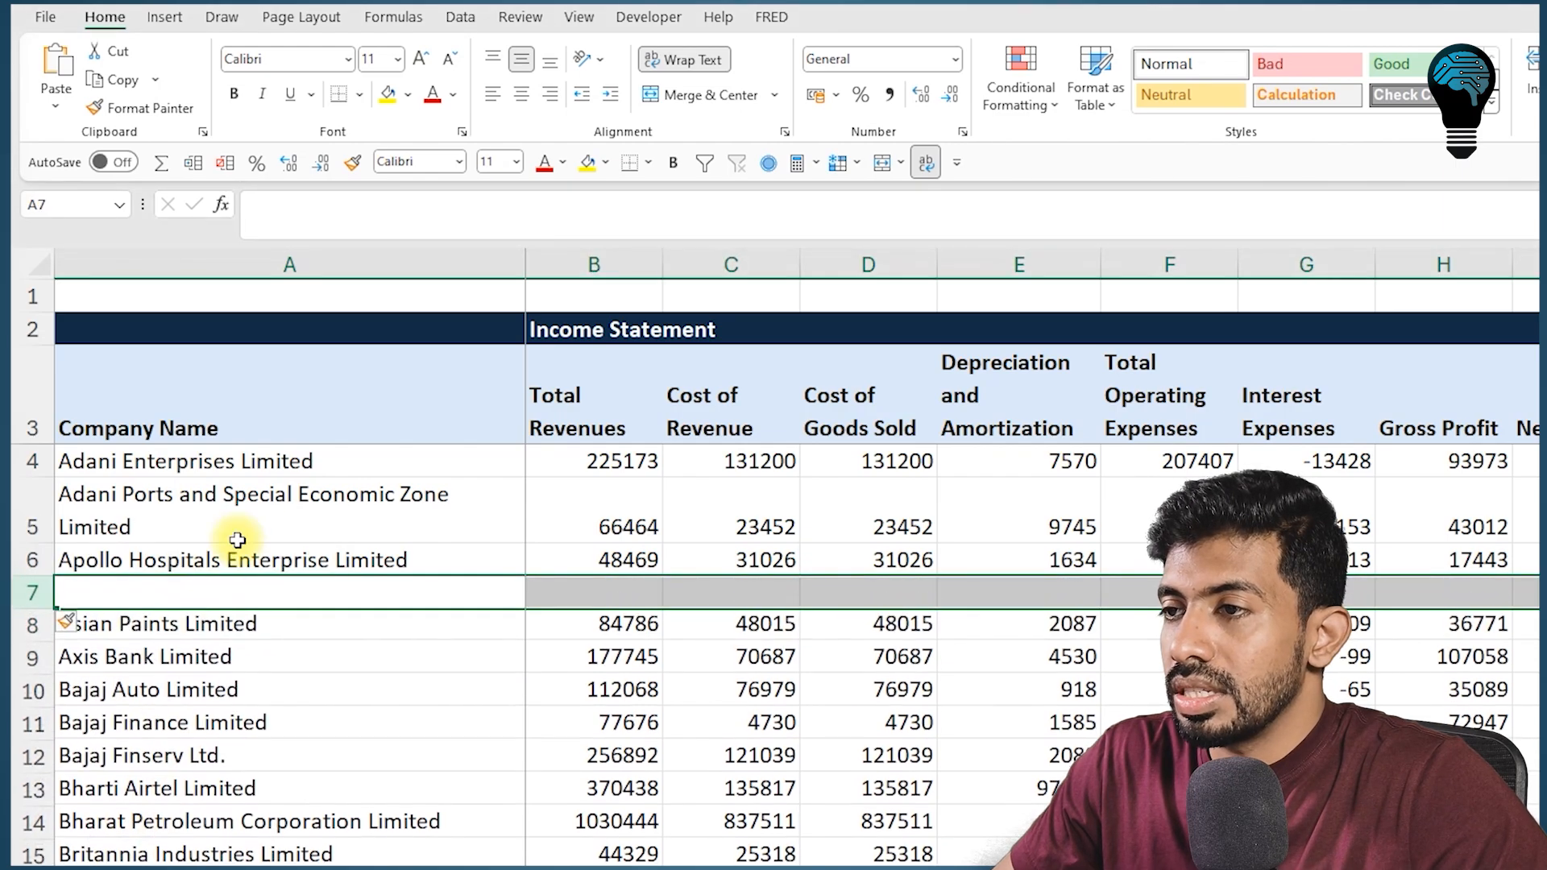
left_click_drag(263, 464, 259, 643)
left_click(345, 868)
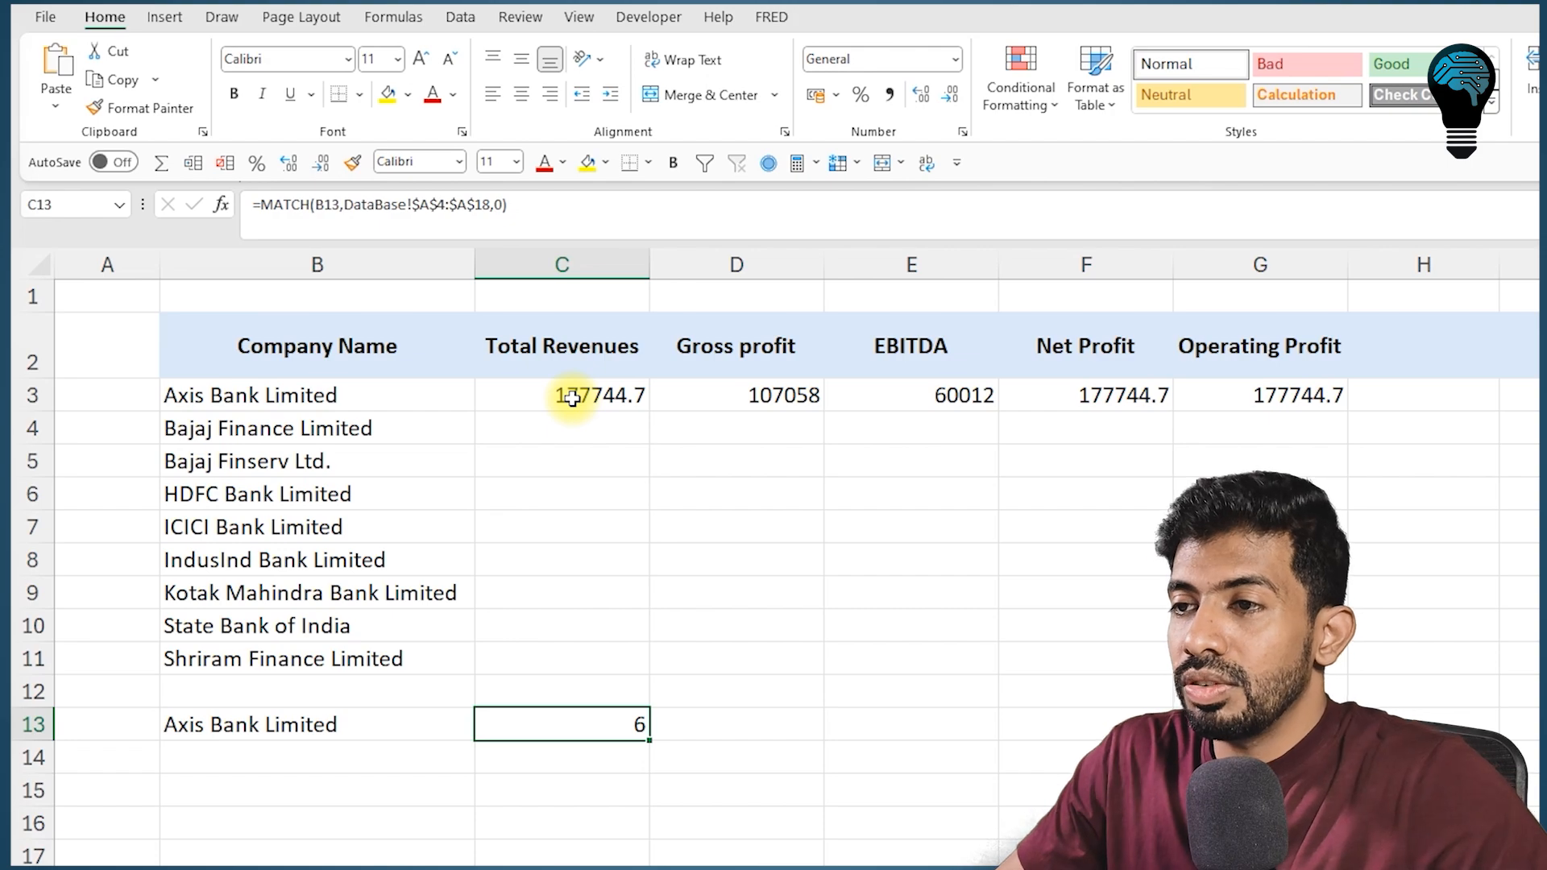
Start a MATCH formula in C1 of the Summary sheet with the Total Revenues header in C2 as the lookup value
left_click_drag(563, 346, 1192, 370)
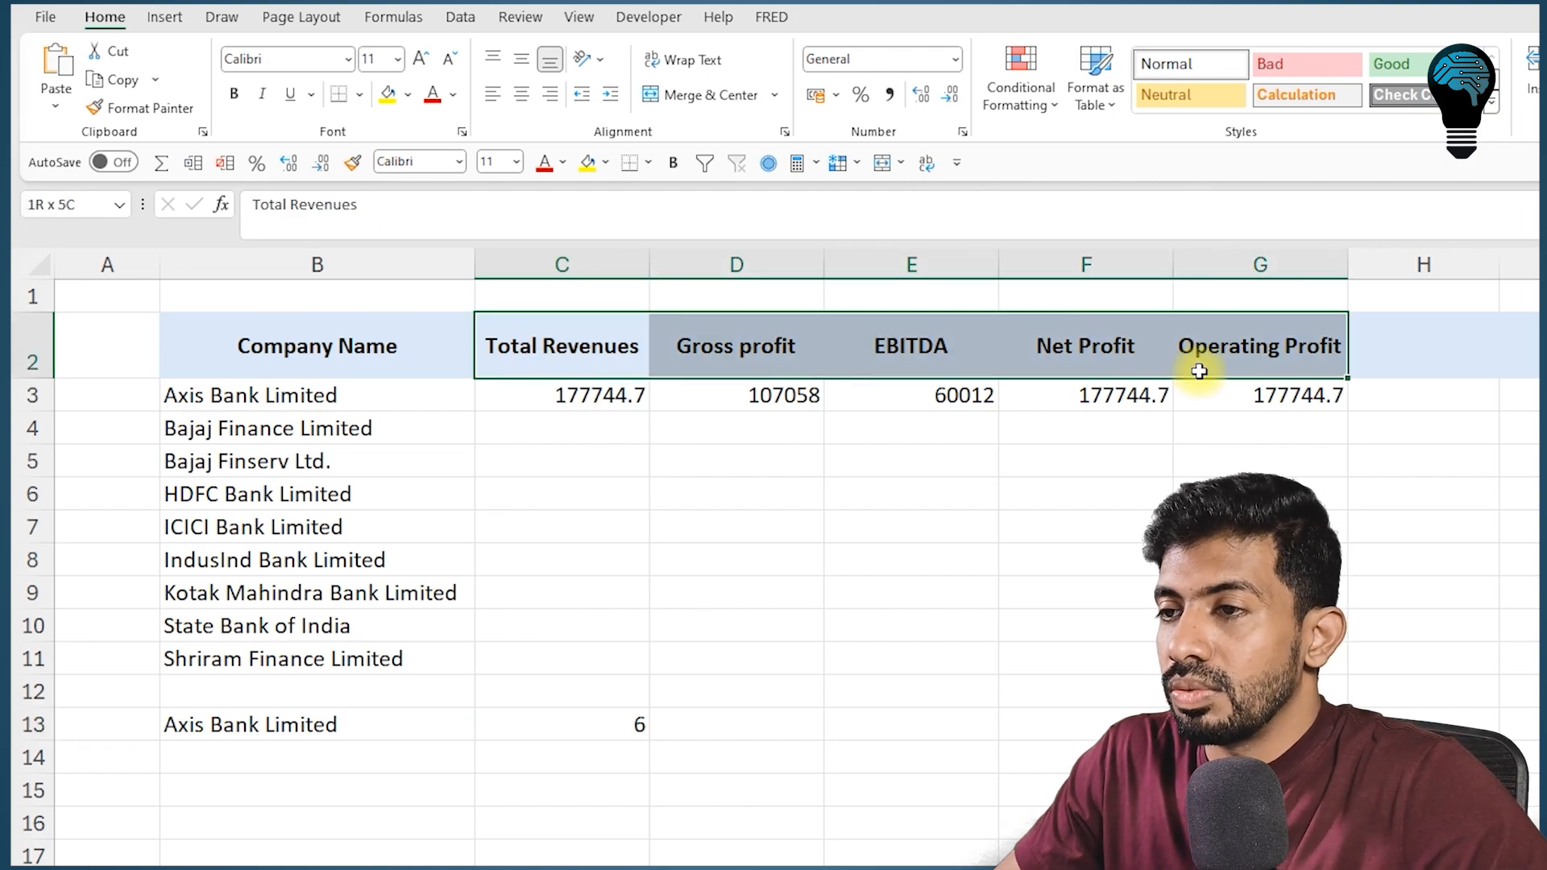
left_click(578, 294)
type("=match(")
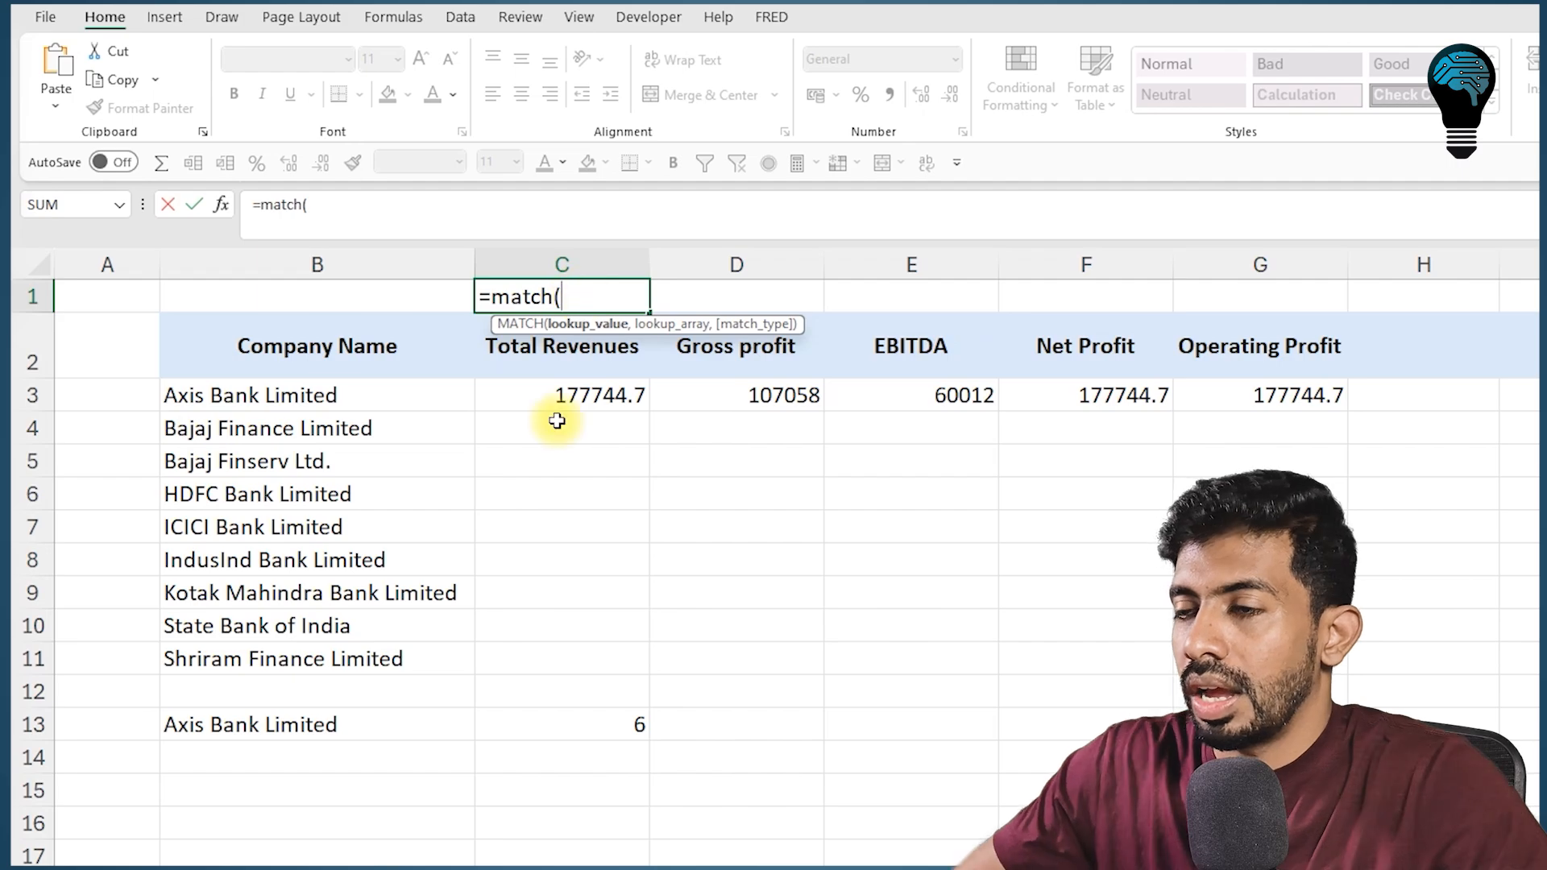
left_click(556, 358)
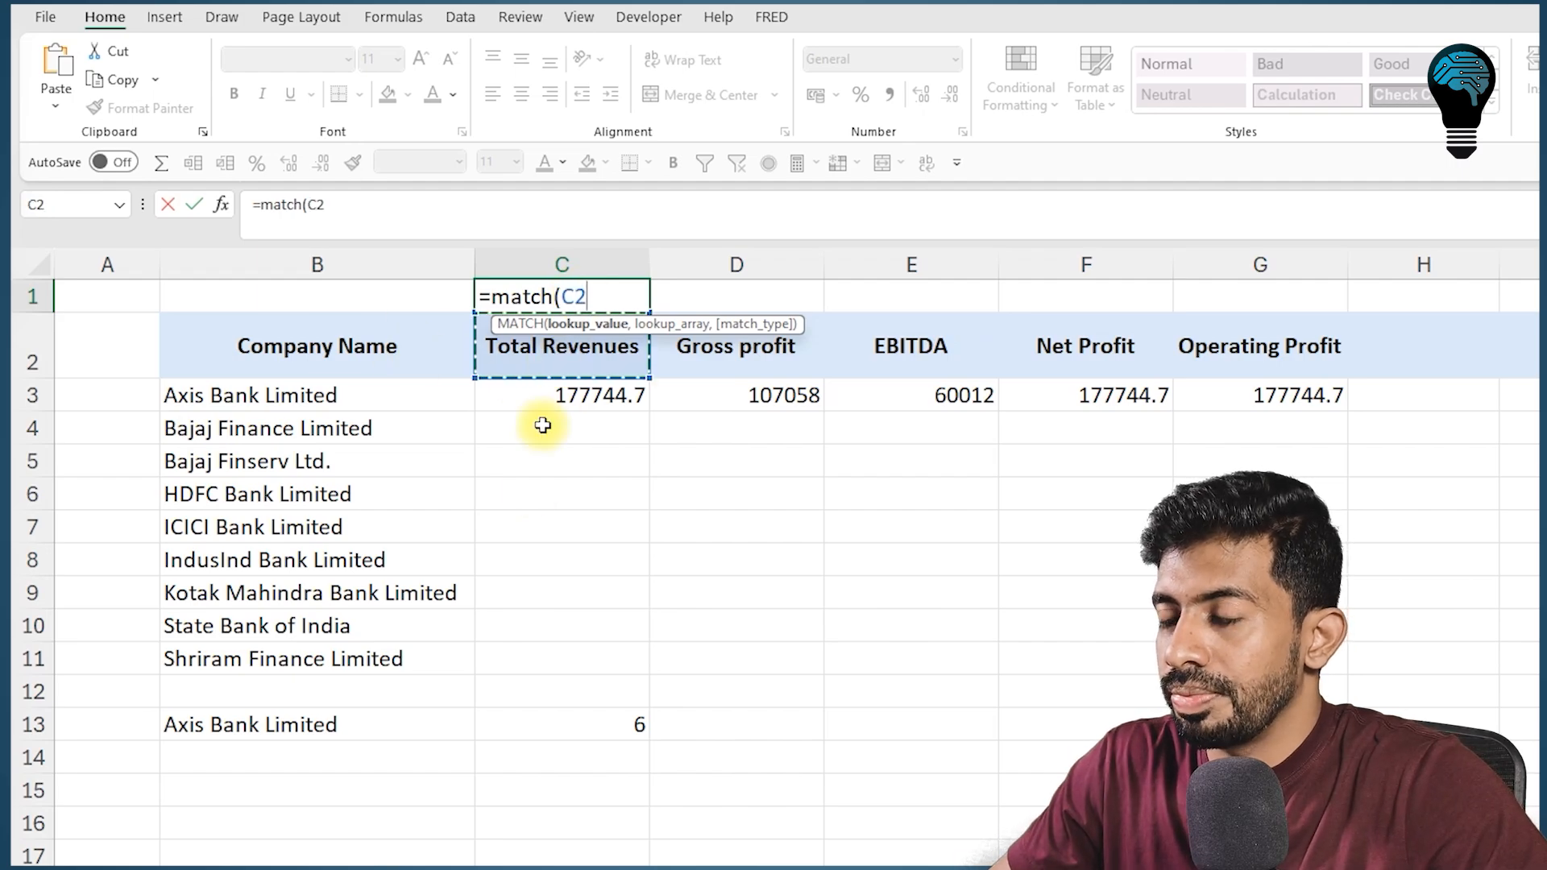
type(",")
Complete the C1 MATCH formula with lookup array DataBase!$A$3:$AE$3 and match type 0, and fill it across to G1
key("ctrl+Page_Down")
left_click_drag(373, 412, 1348, 414)
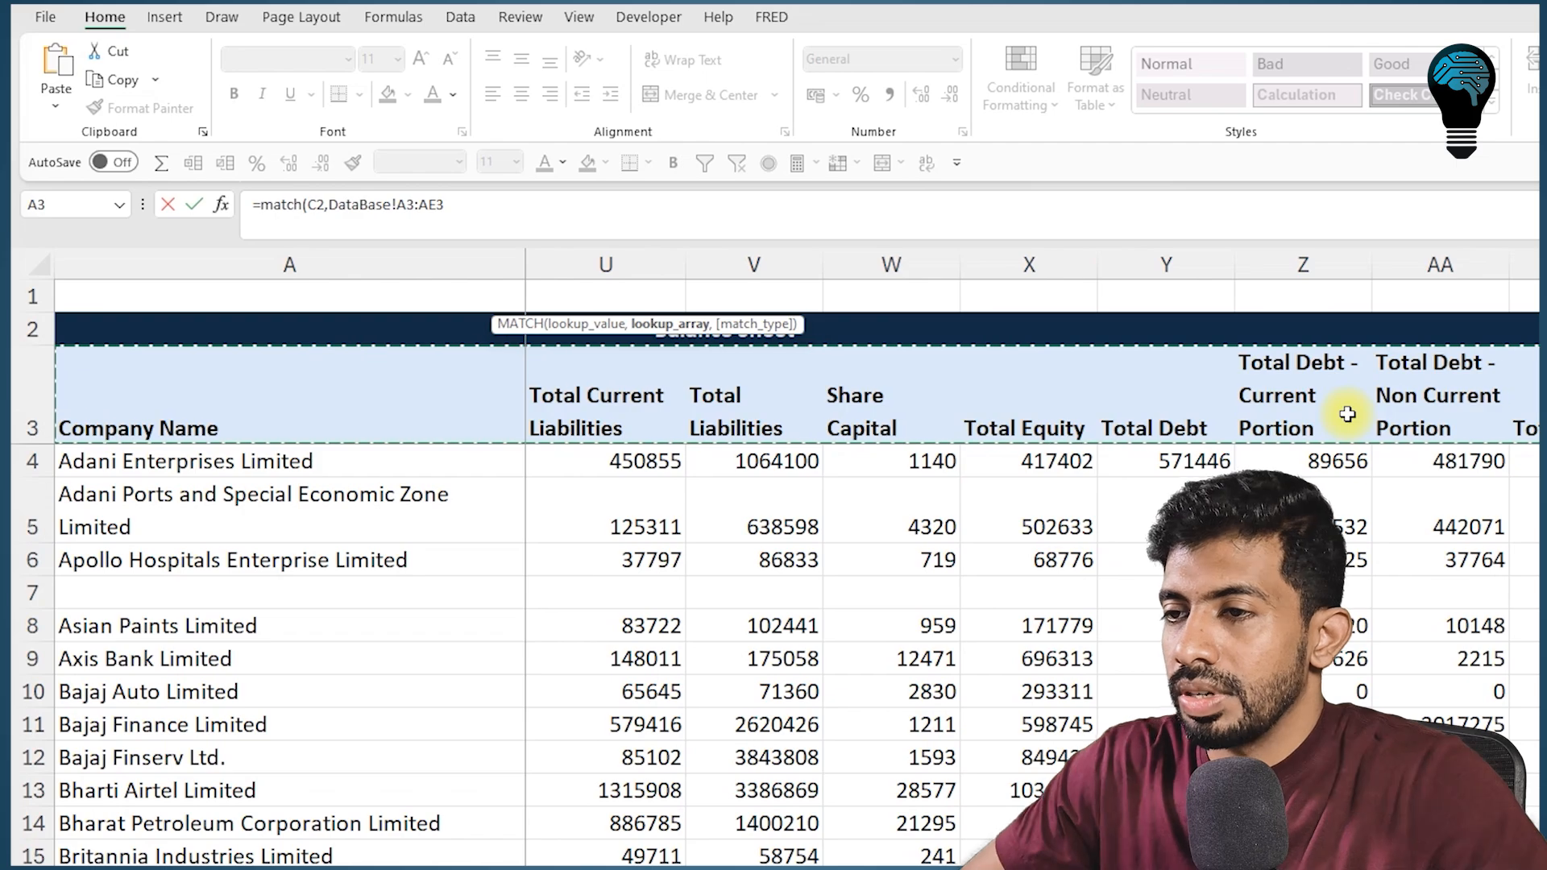
key("F4")
type(",0")
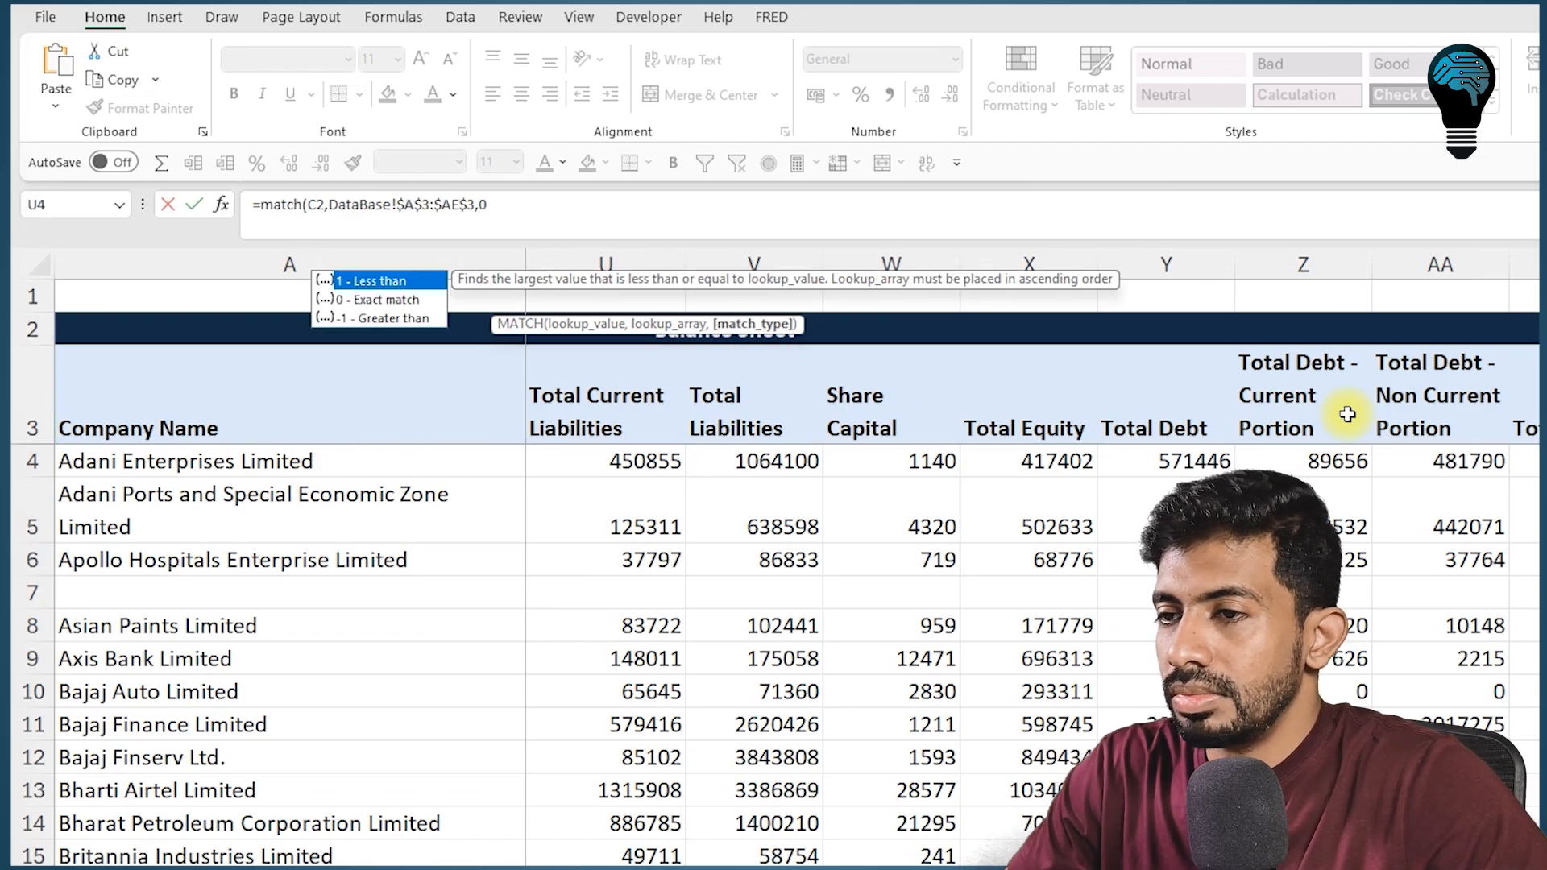
type(")")
key("Return")
left_click(621, 302)
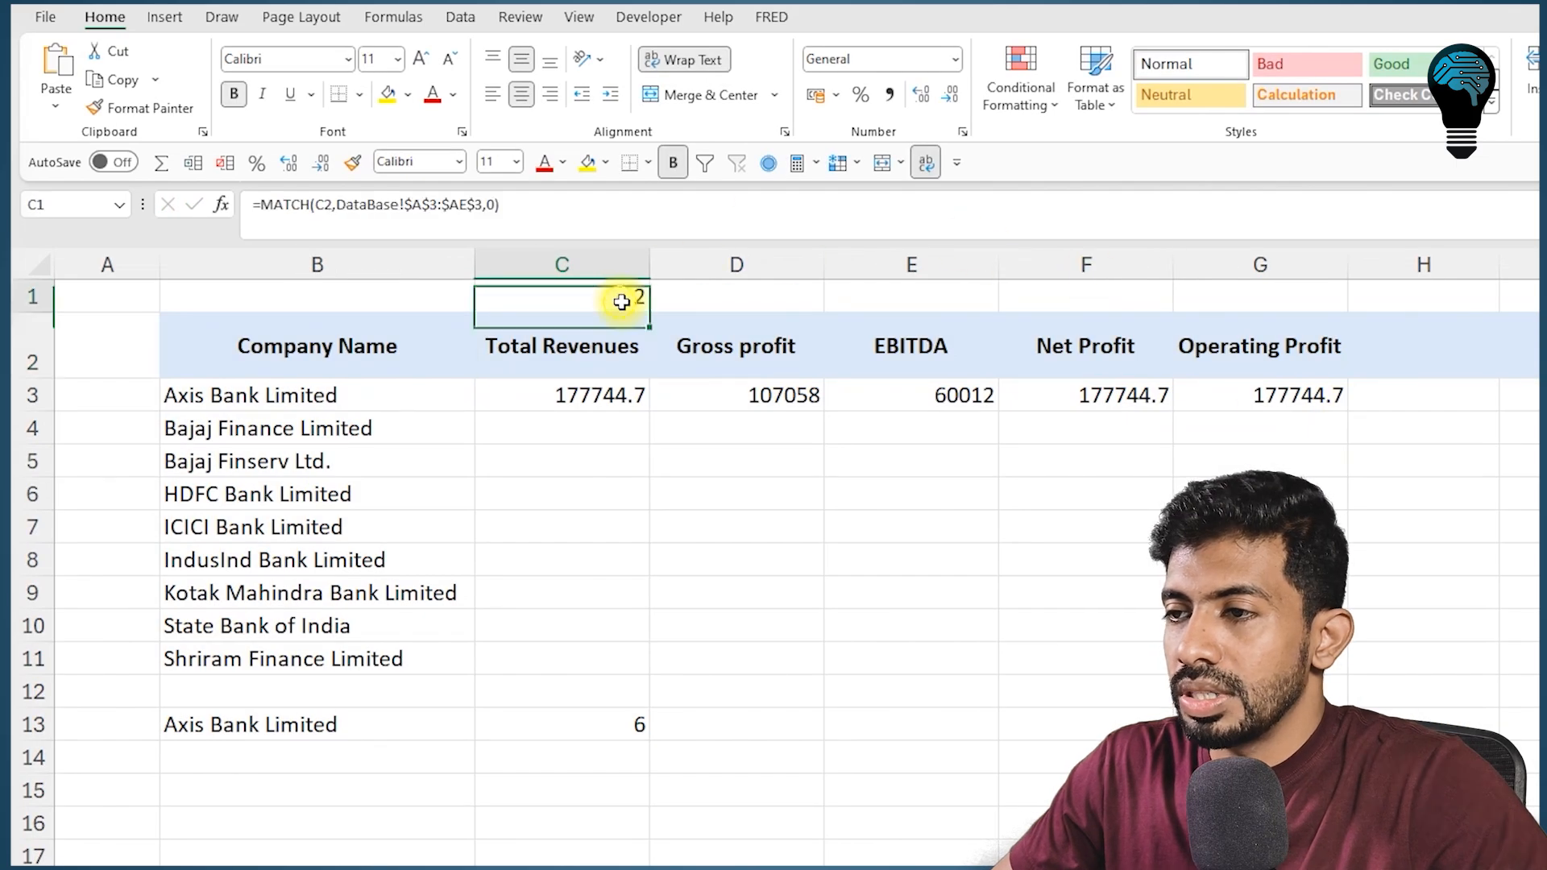
left_click_drag(649, 327, 1305, 305)
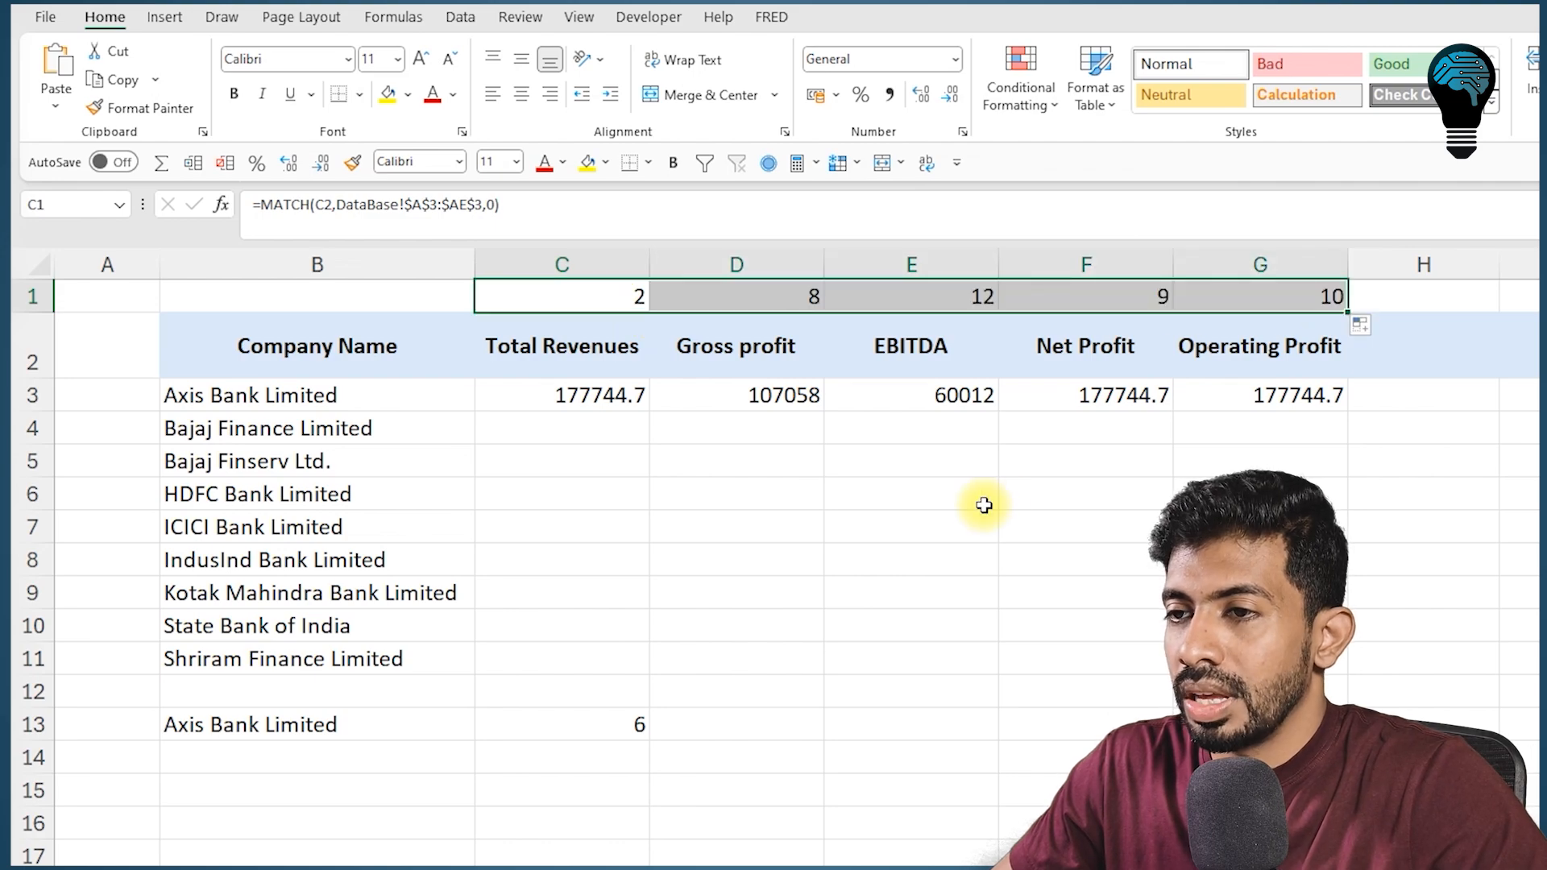
Reselect the lookup array in C1's MATCH formula, trying a start at DataBase B3 before setting it back to $A$3:$AE$3
left_click(615, 300)
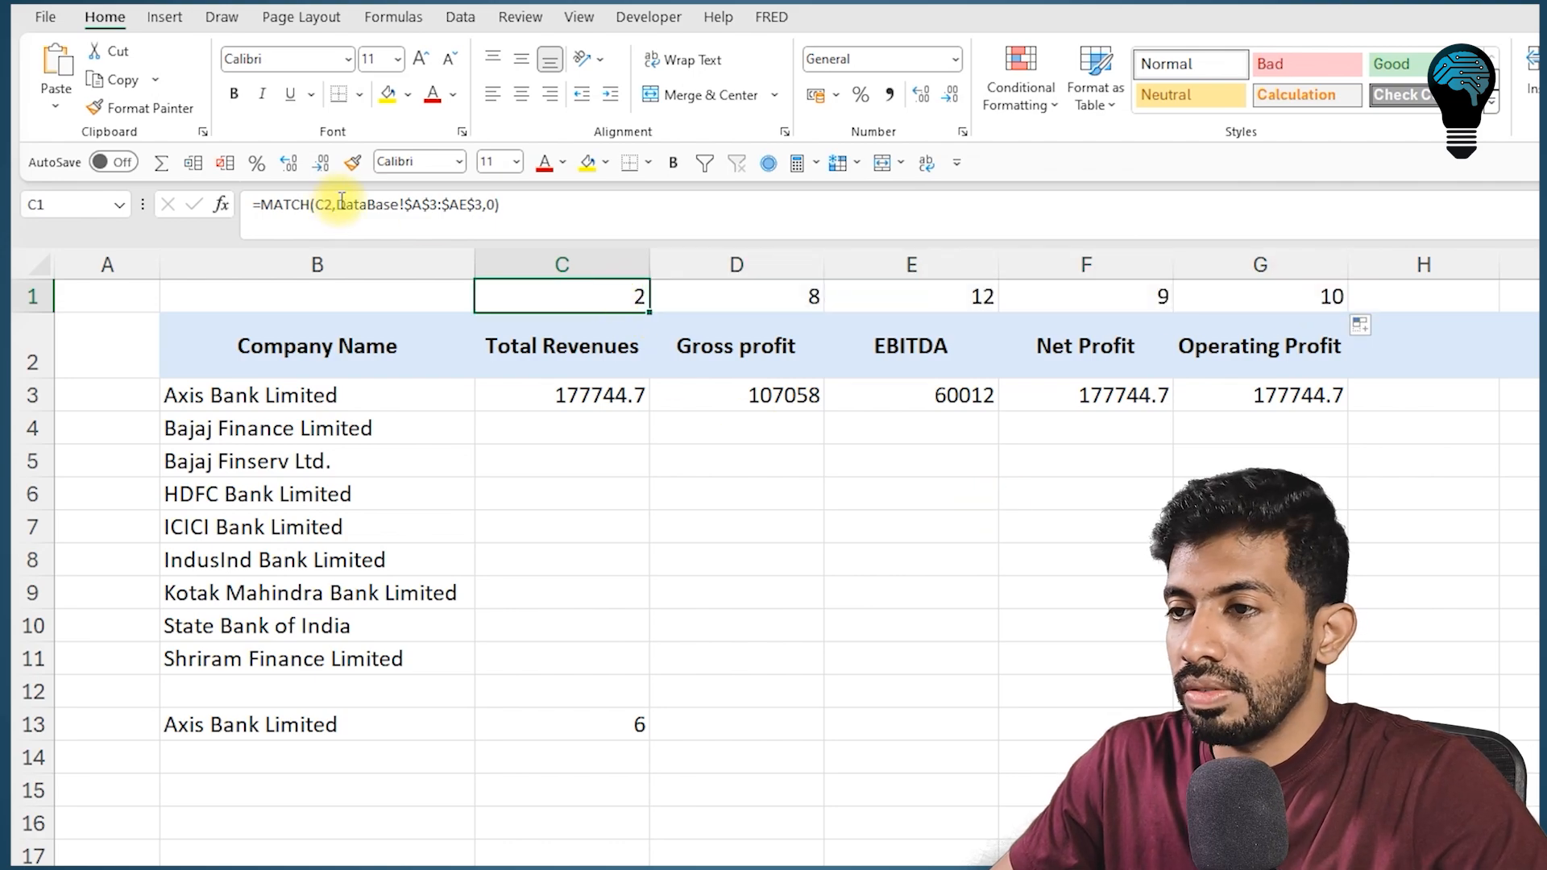
left_click_drag(339, 203, 488, 202)
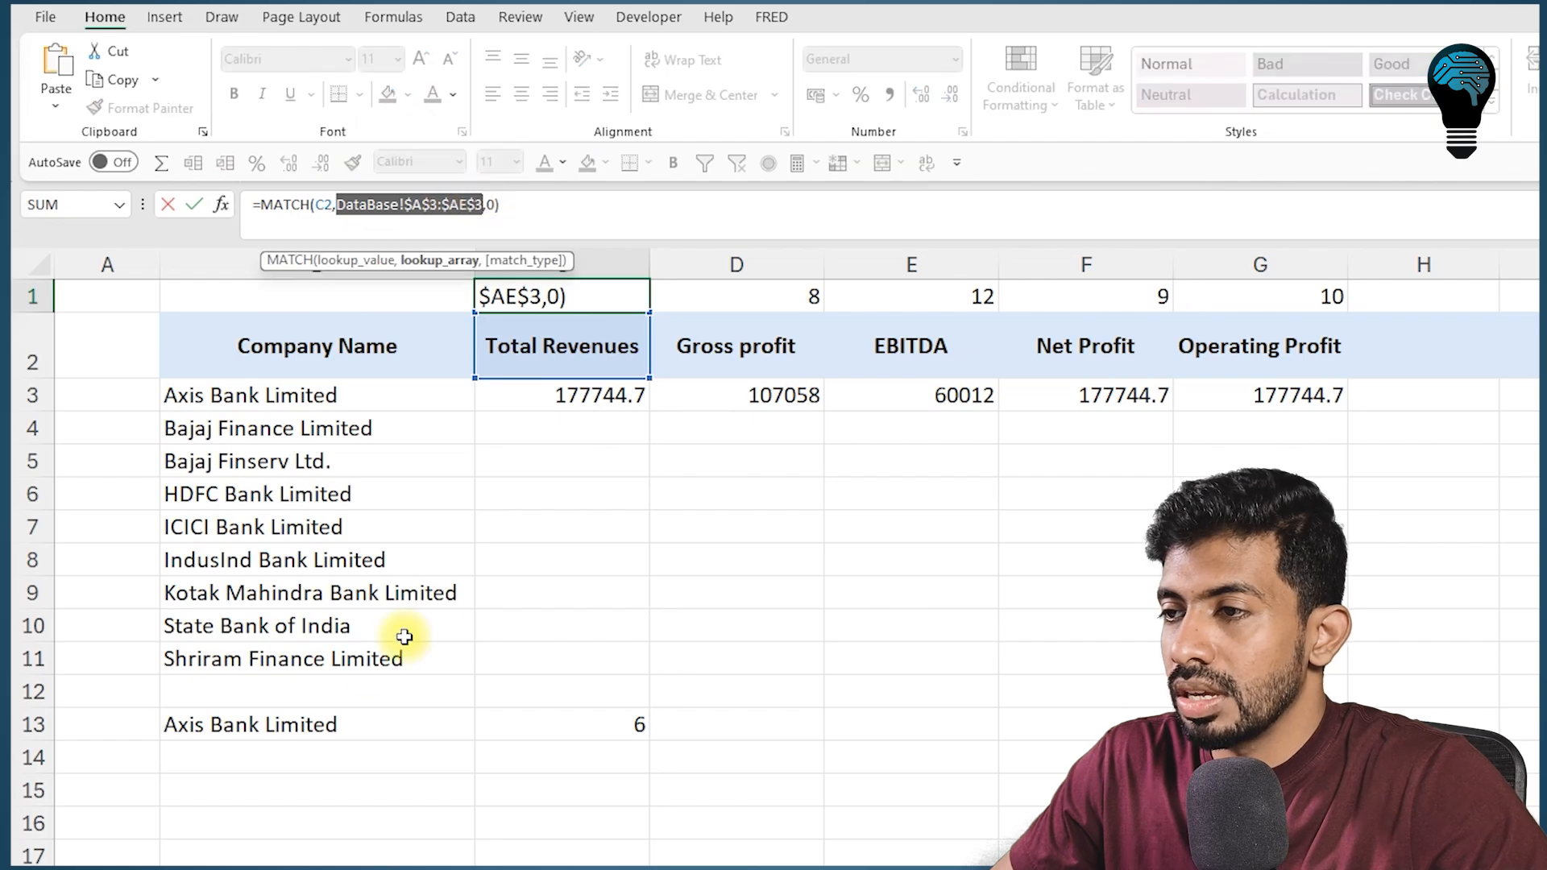
left_click(322, 868)
left_click(379, 402)
scroll(534, 407, "left", 5)
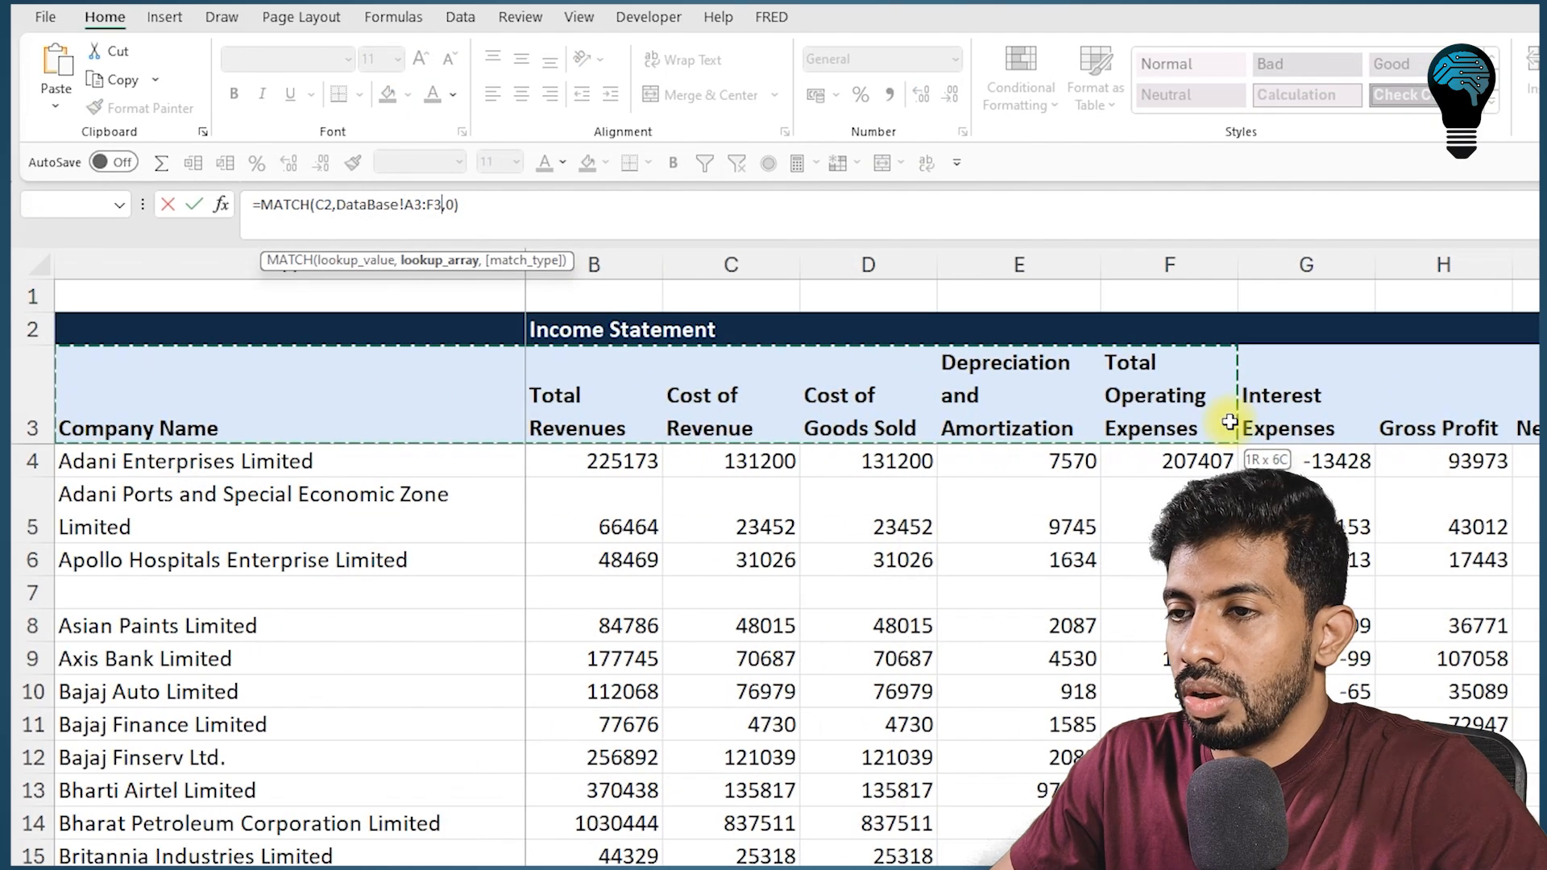
left_click_drag(556, 415, 1111, 413)
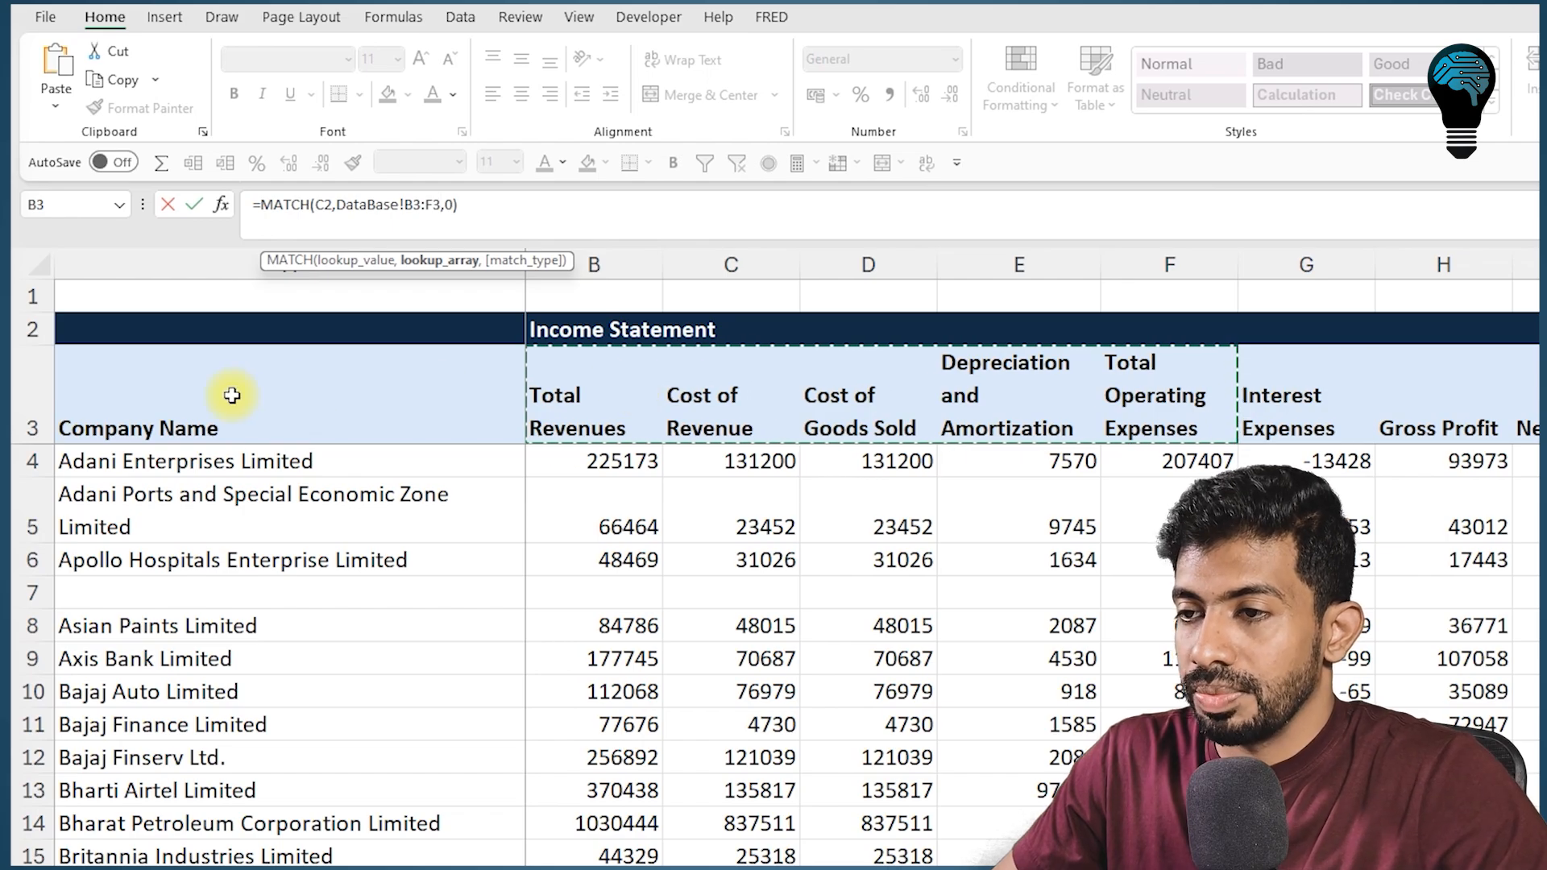
left_click_drag(232, 395, 1071, 405)
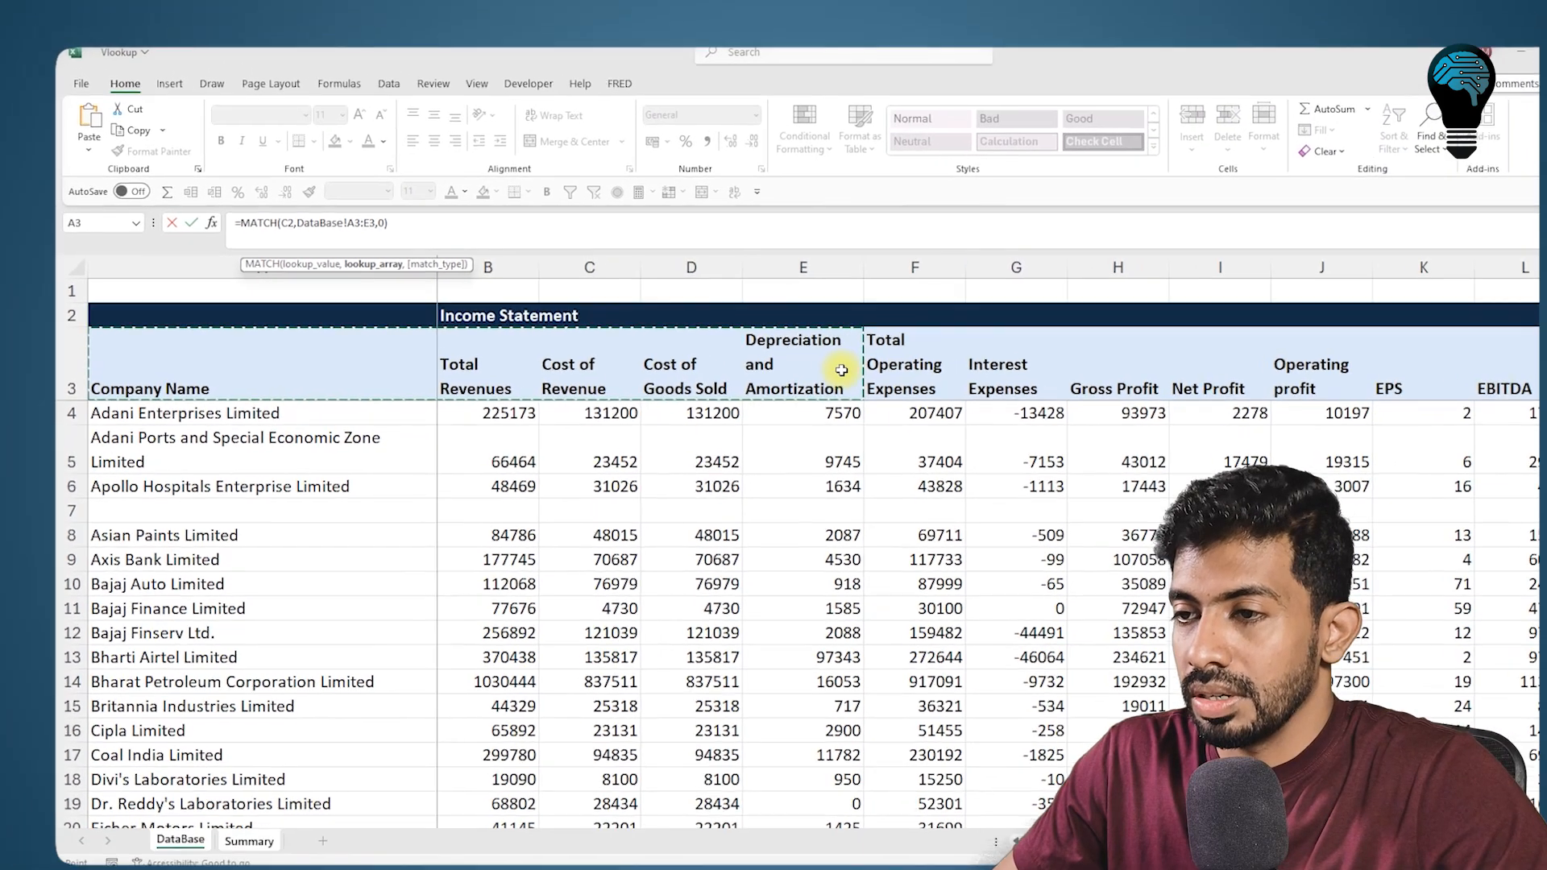
key("ctrl+shift+Right")
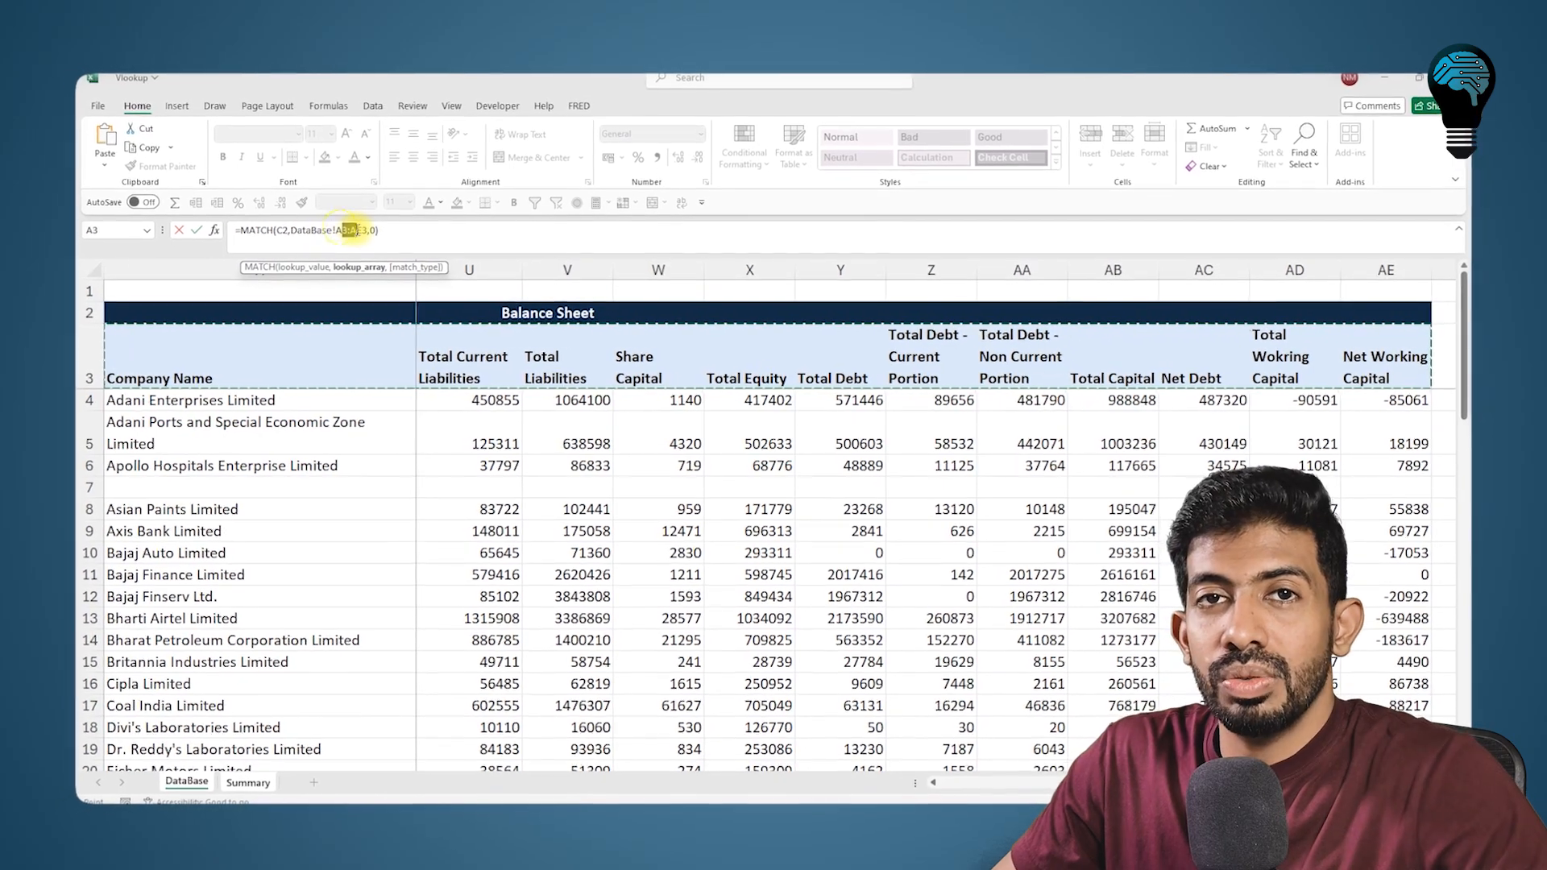
key("F4")
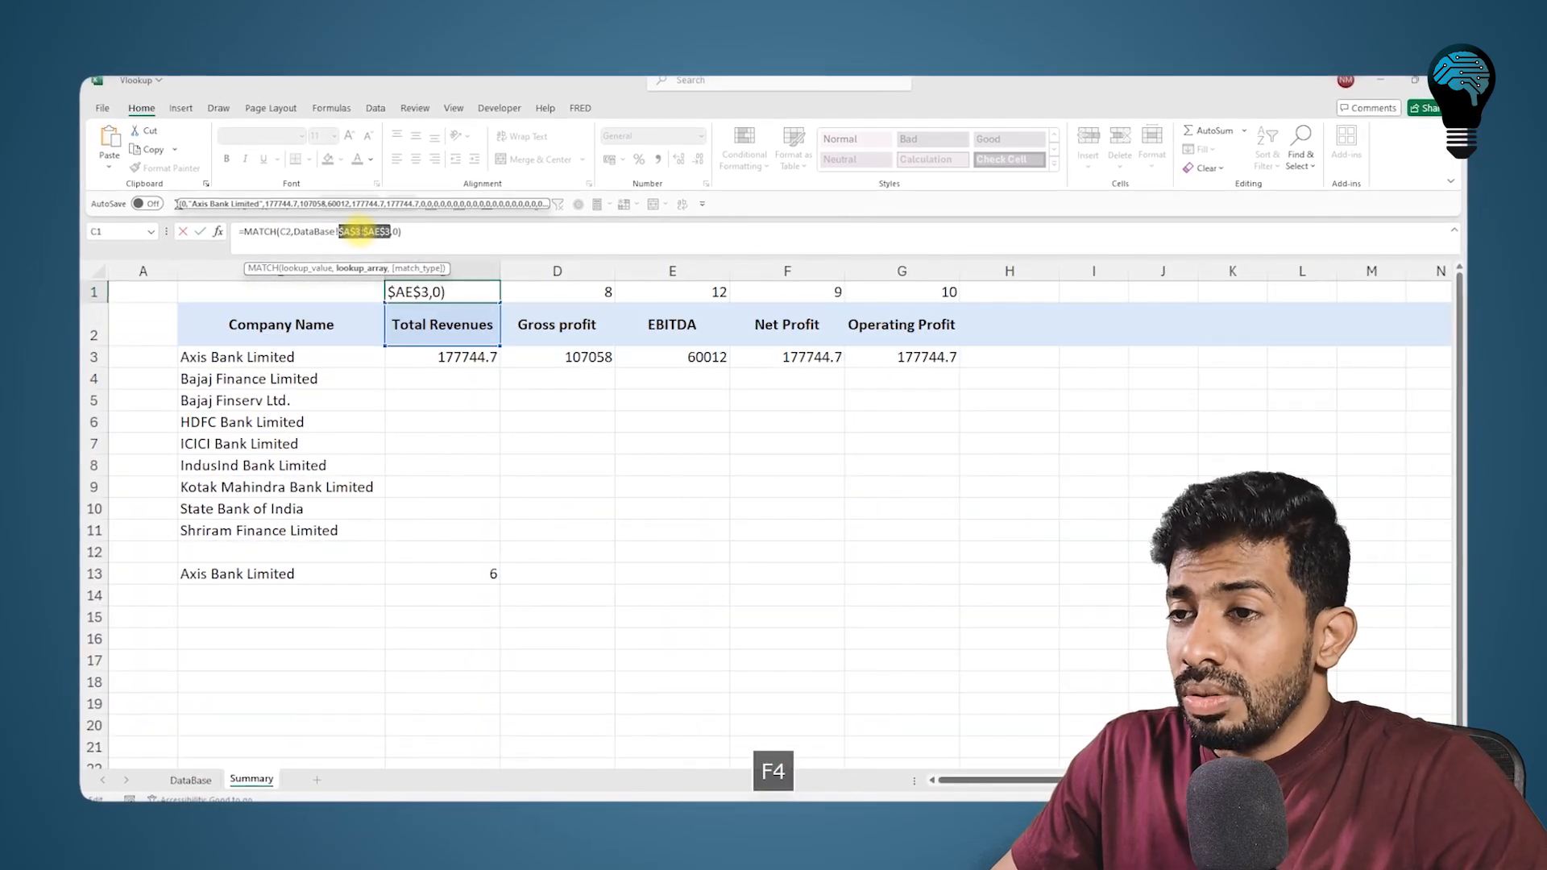
key("Return")
Copy the MATCH expression from C1 and paste it over the hardcoded column number 2 in C3's VLOOKUP formula
left_click(463, 357)
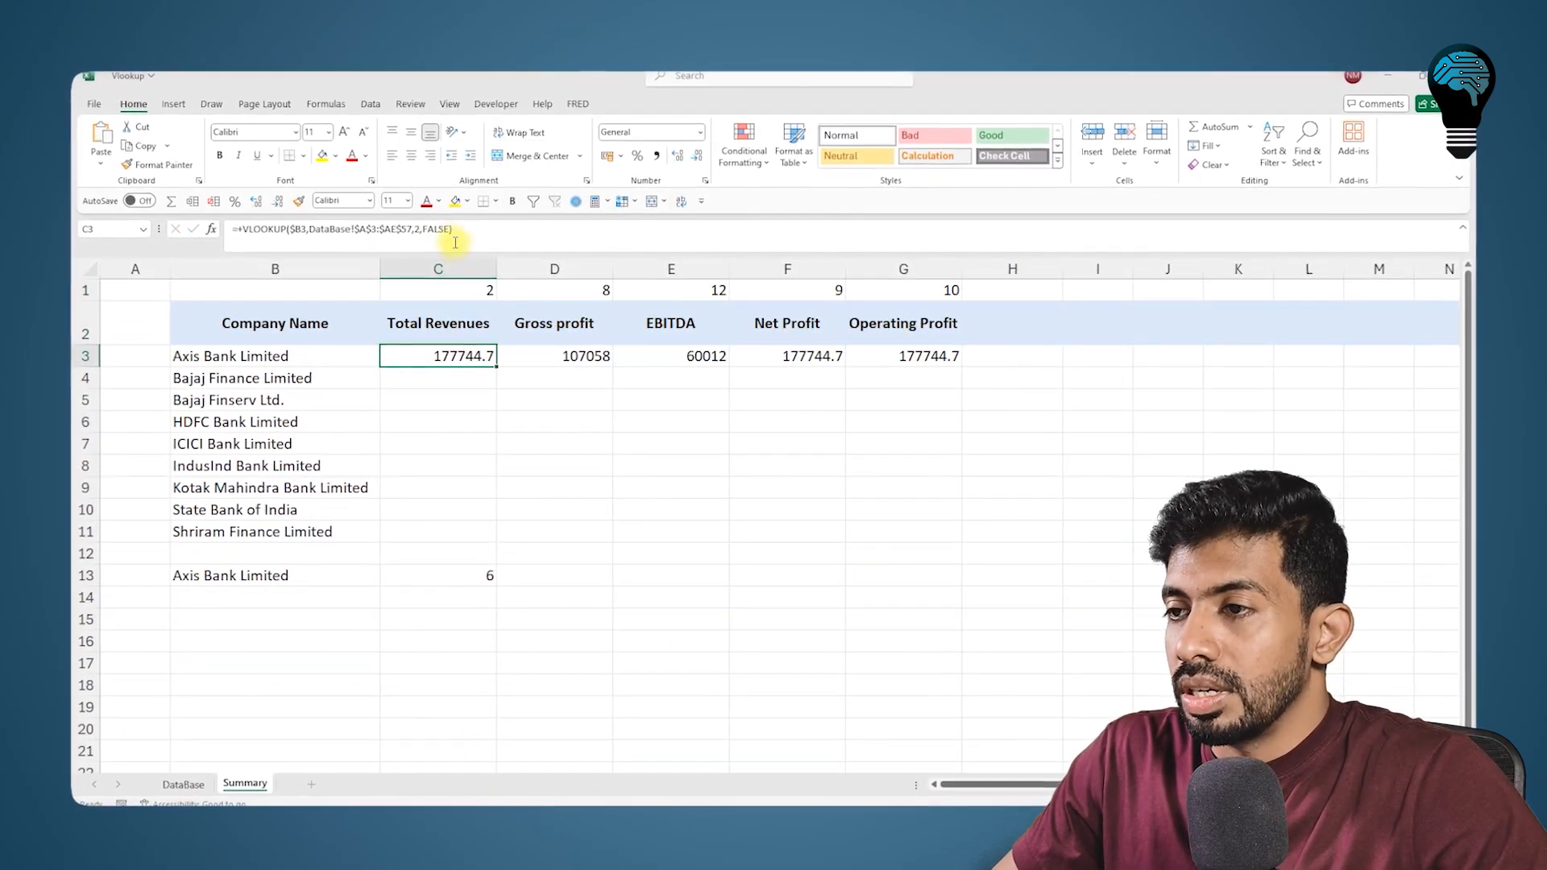
left_click(415, 230)
key("Return")
left_click(452, 284)
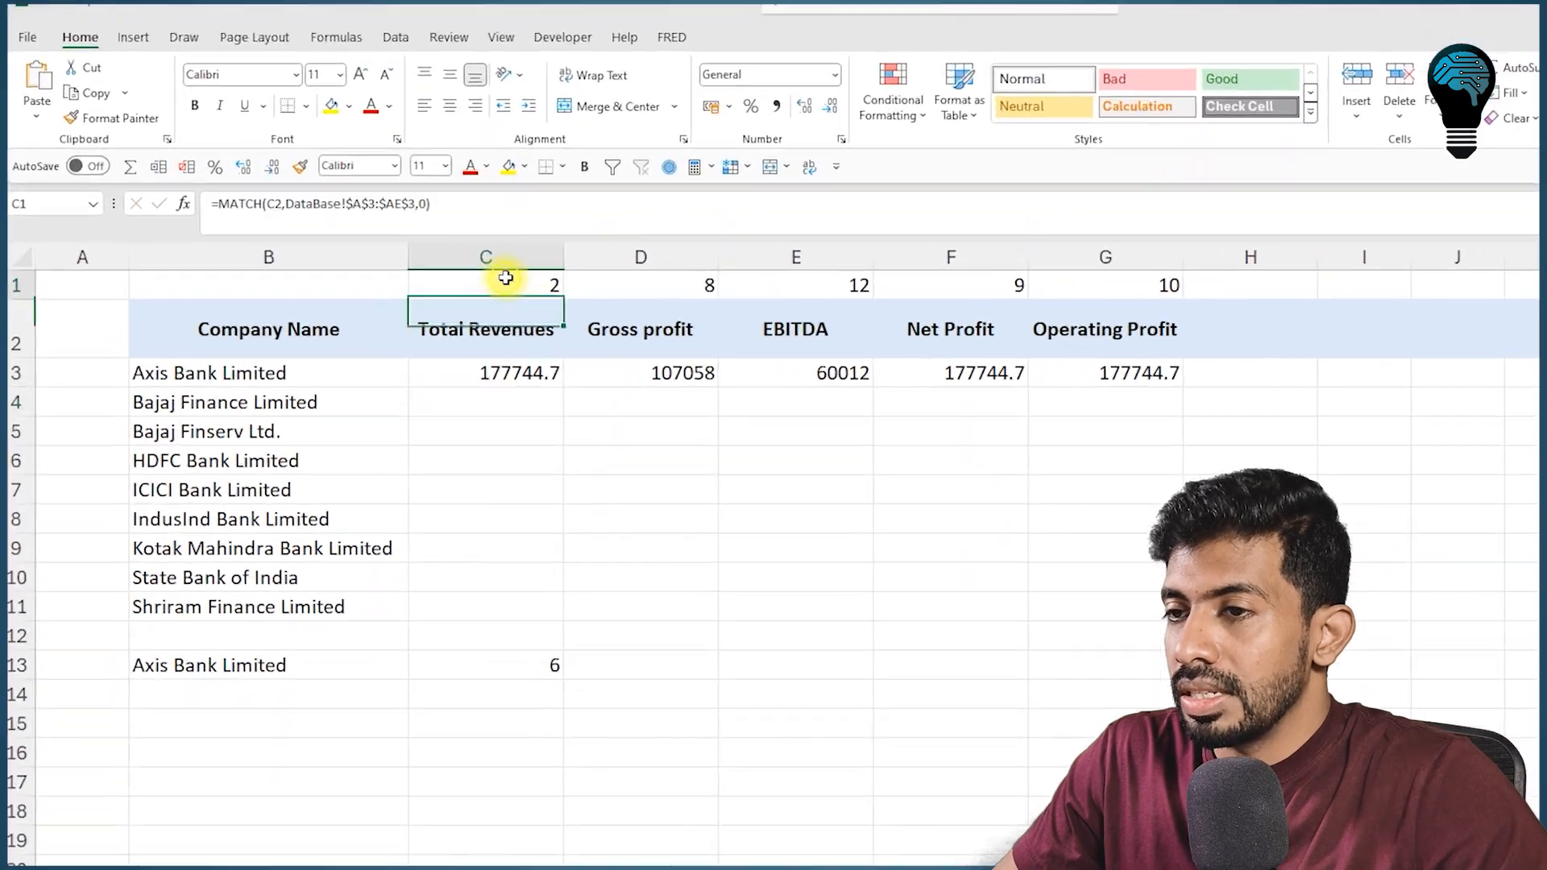
left_click_drag(219, 204, 511, 199)
key("ctrl+c")
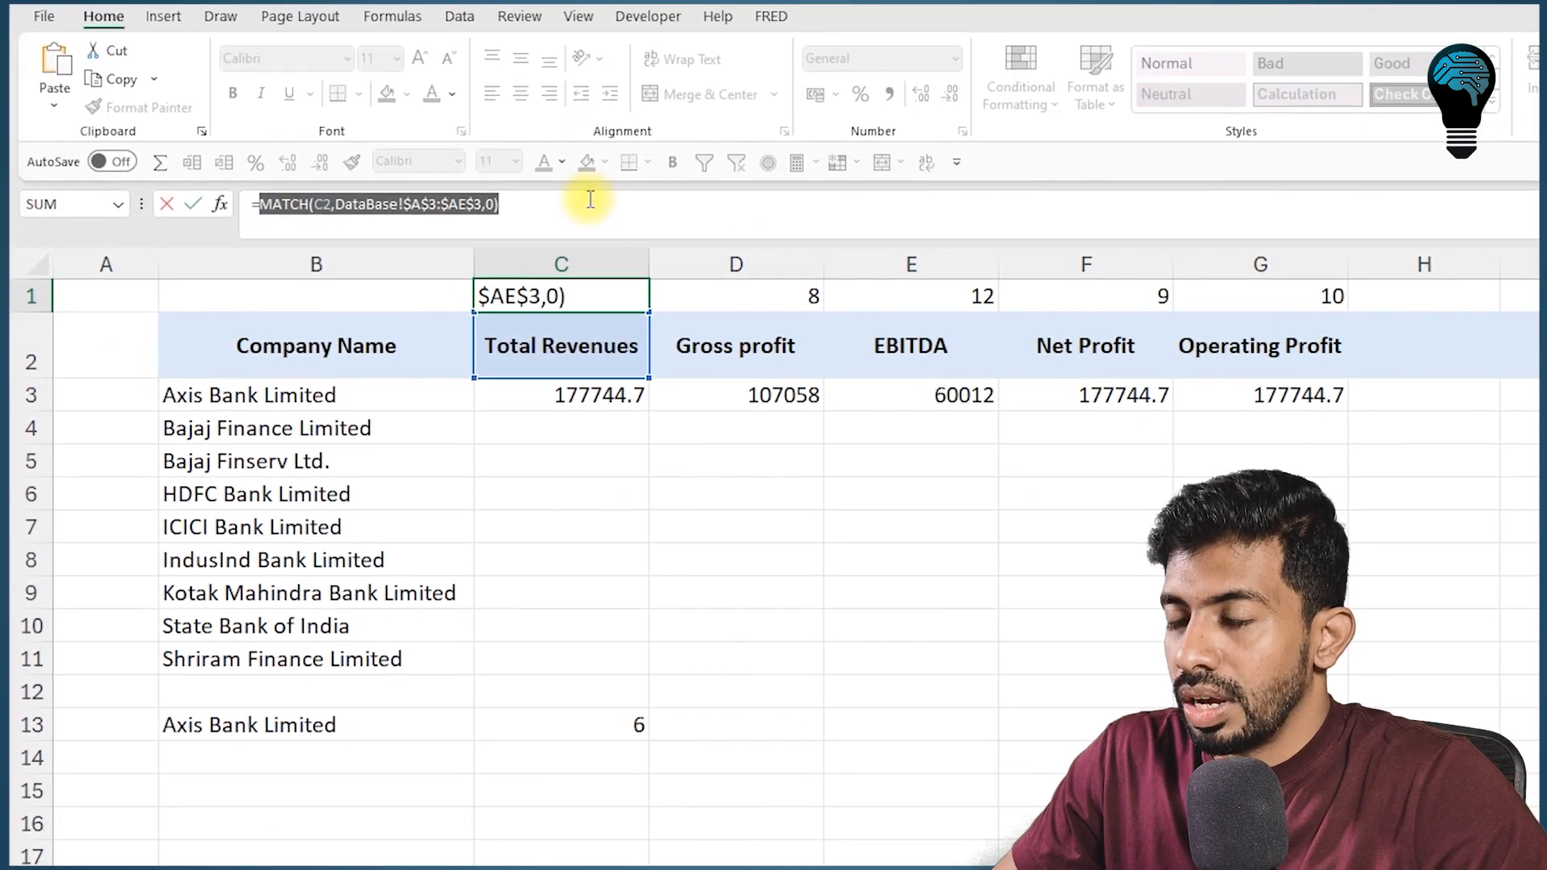
key("Return")
left_click(632, 398)
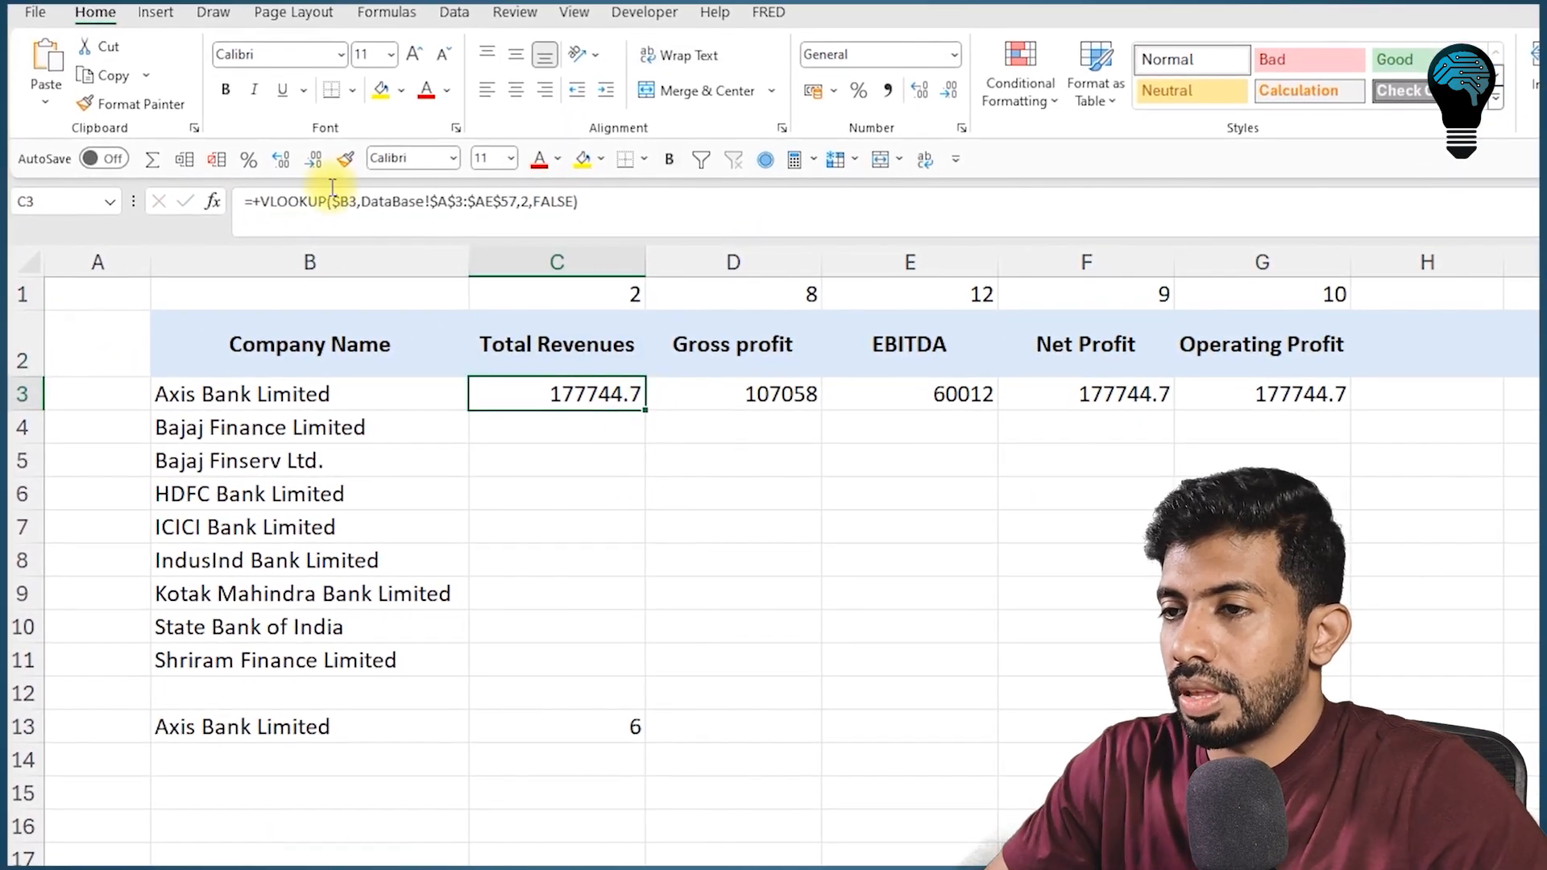
double_click(526, 201)
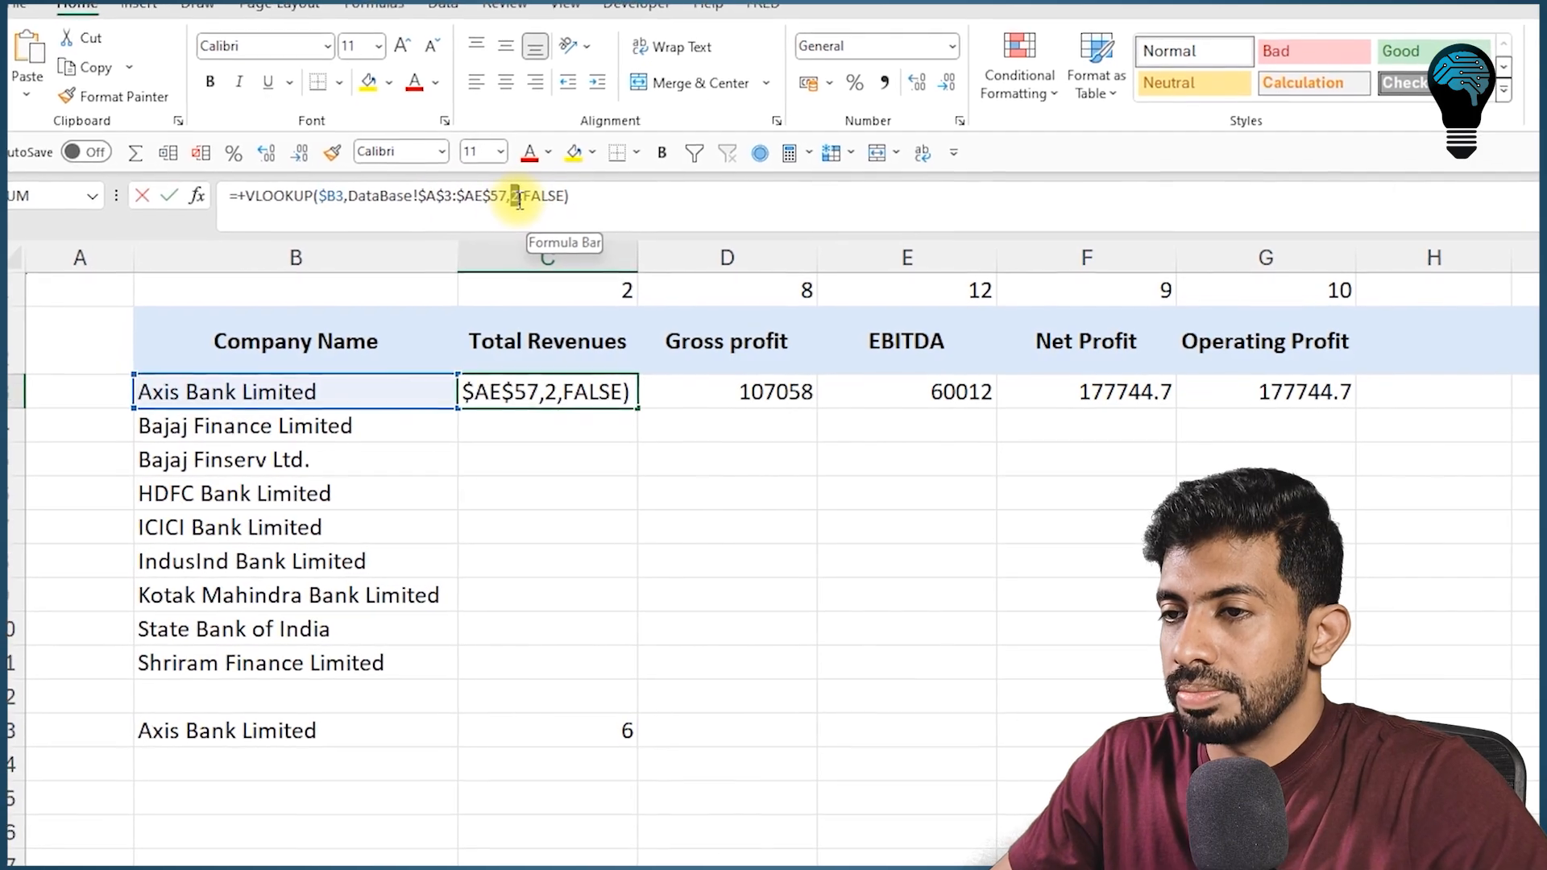
key("ctrl+v")
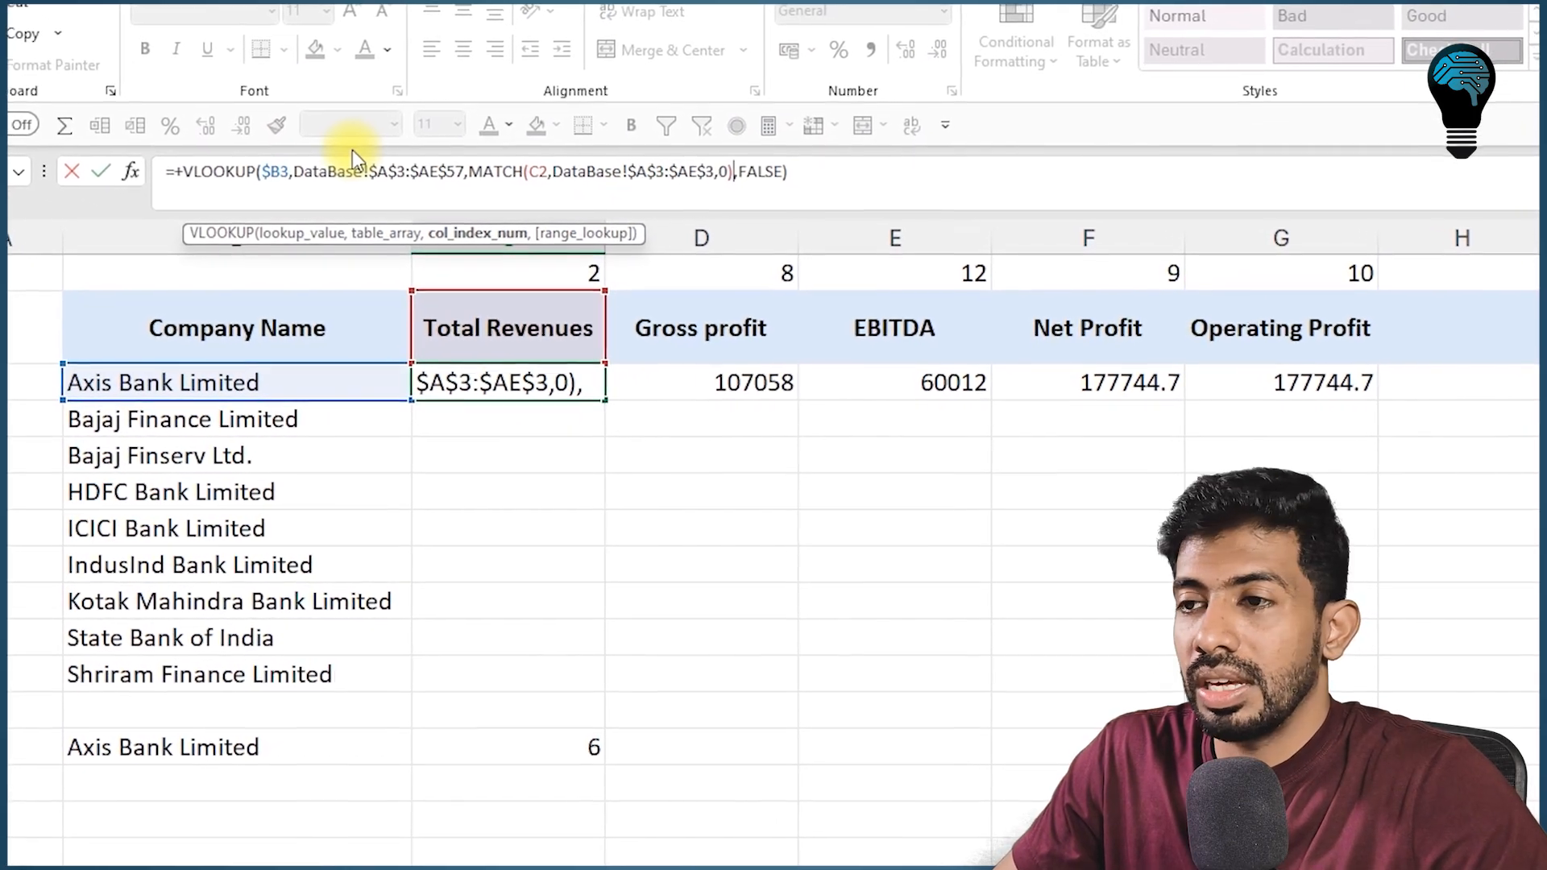
Lock the header row of the MATCH lookup value as C$2 in the C3 formula and enter the formula
left_click_drag(368, 173, 433, 157)
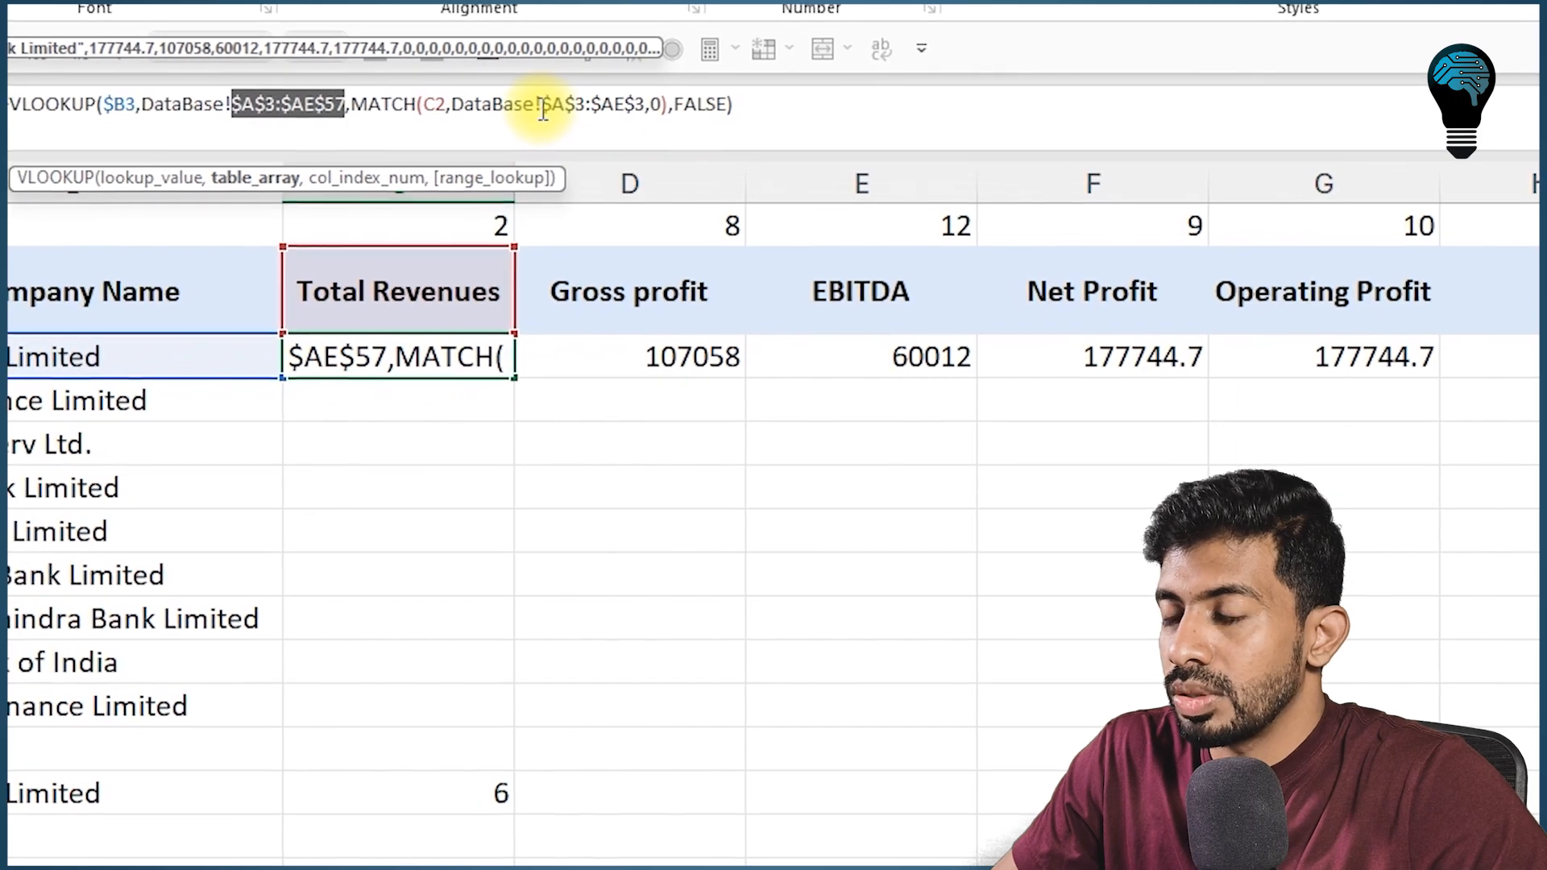
left_click_drag(541, 106, 644, 107)
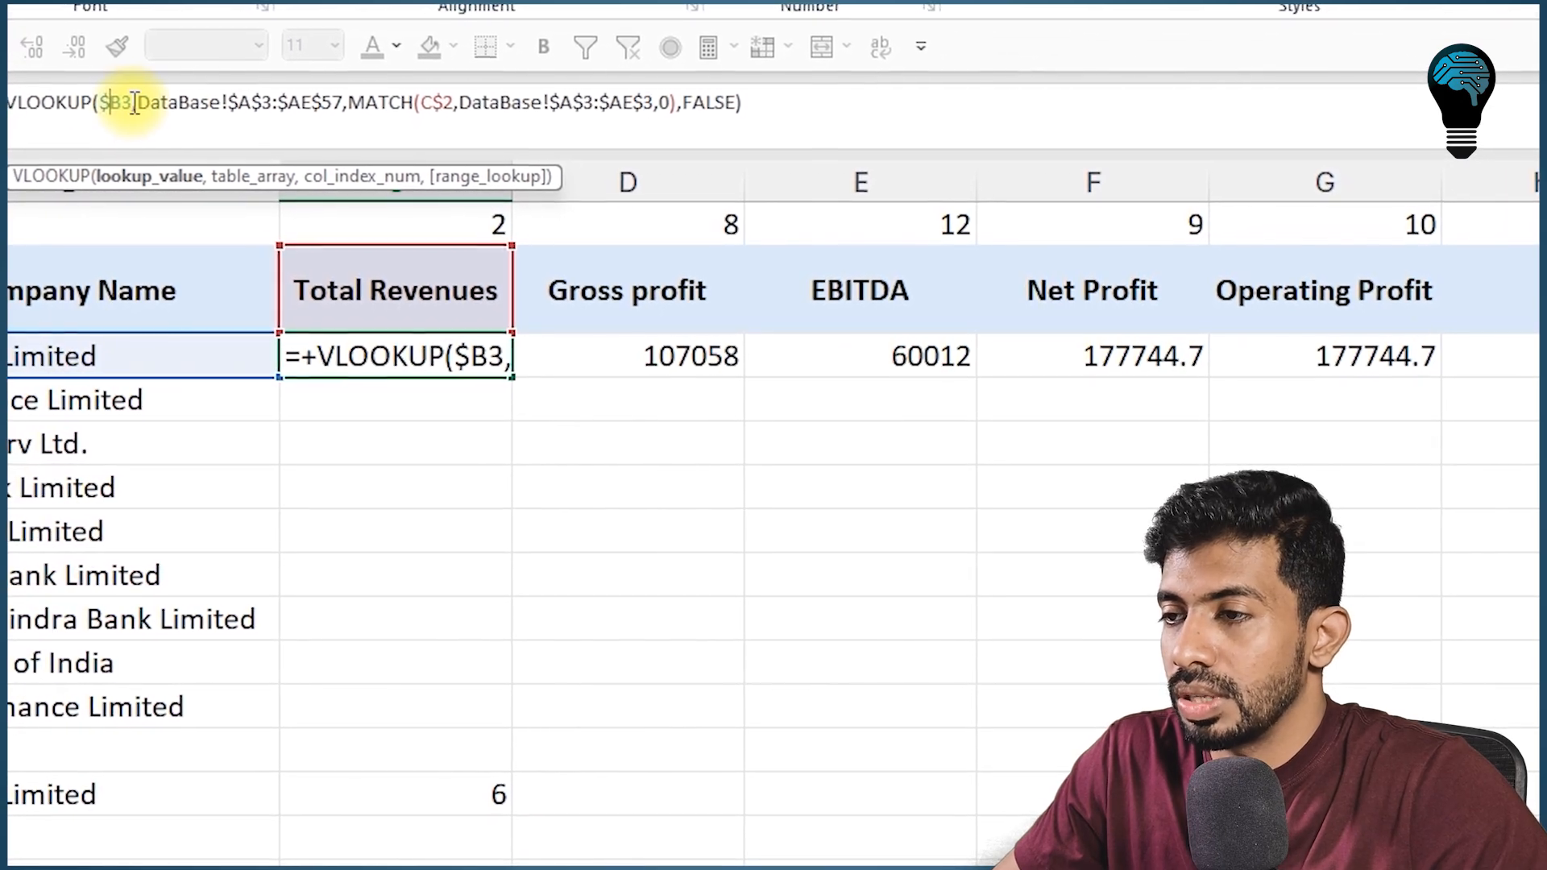
left_click(762, 103)
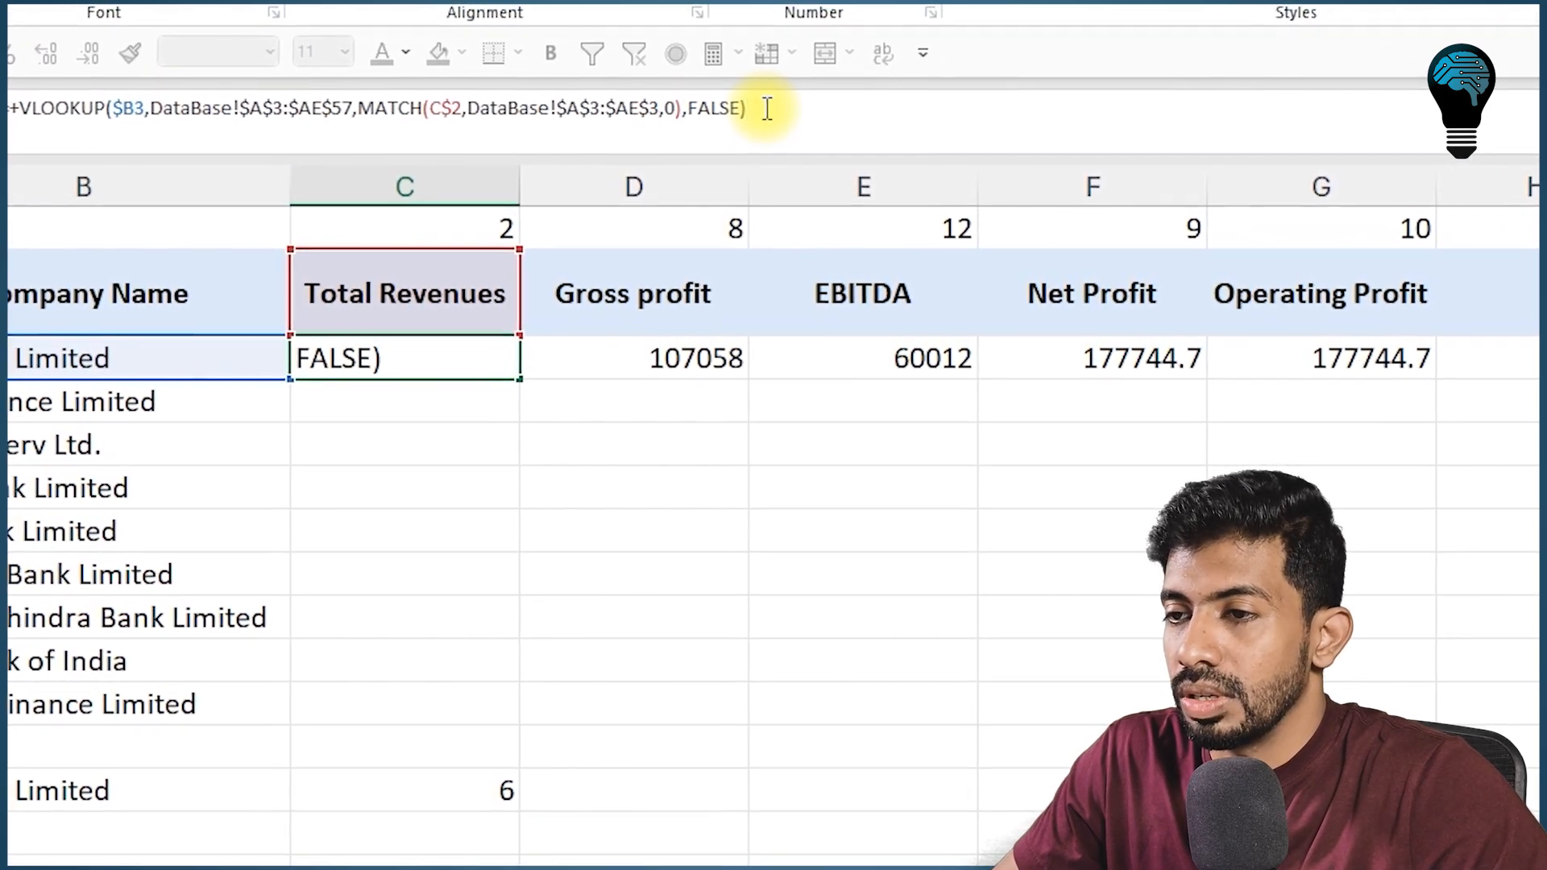
key("Return")
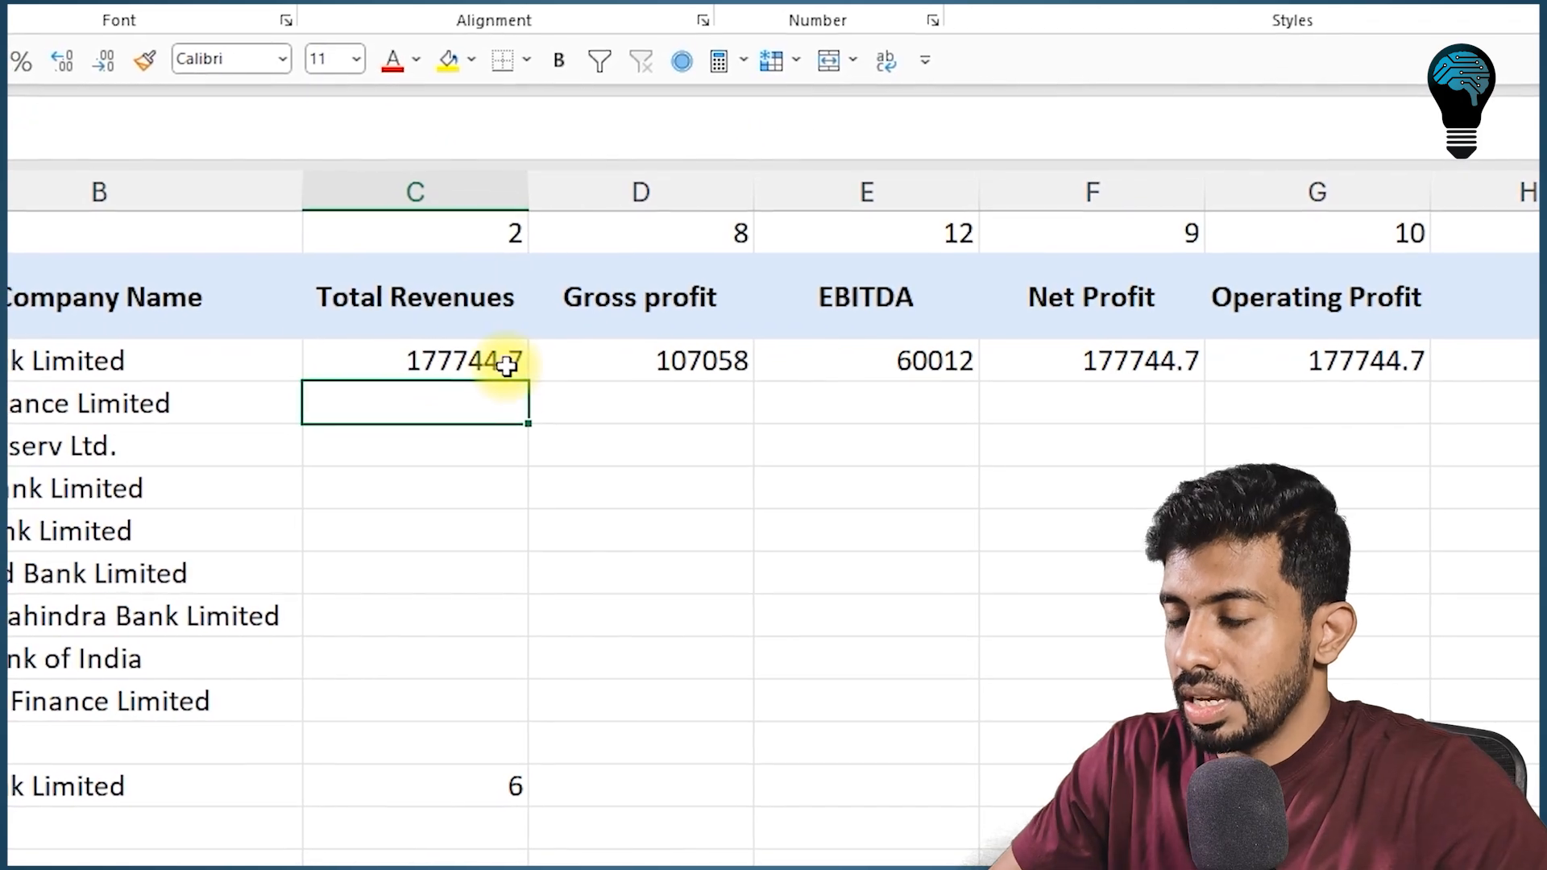
Fill the combined VLOOKUP and MATCH formula from C3 down to row 11 and across to the Operating Profit column
left_click(506, 365)
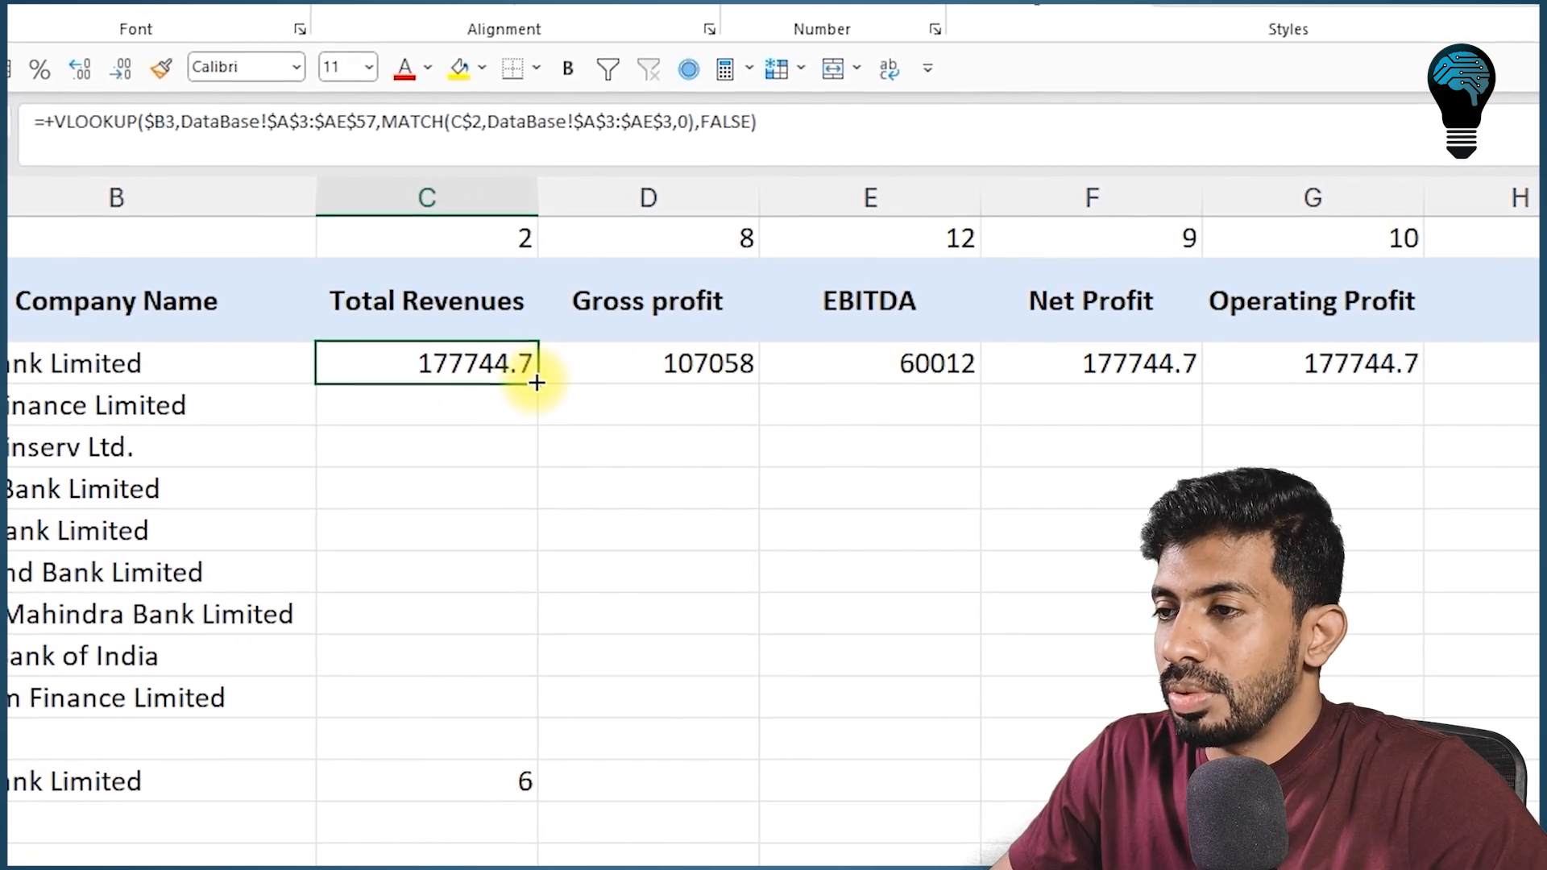
left_click_drag(537, 382, 547, 716)
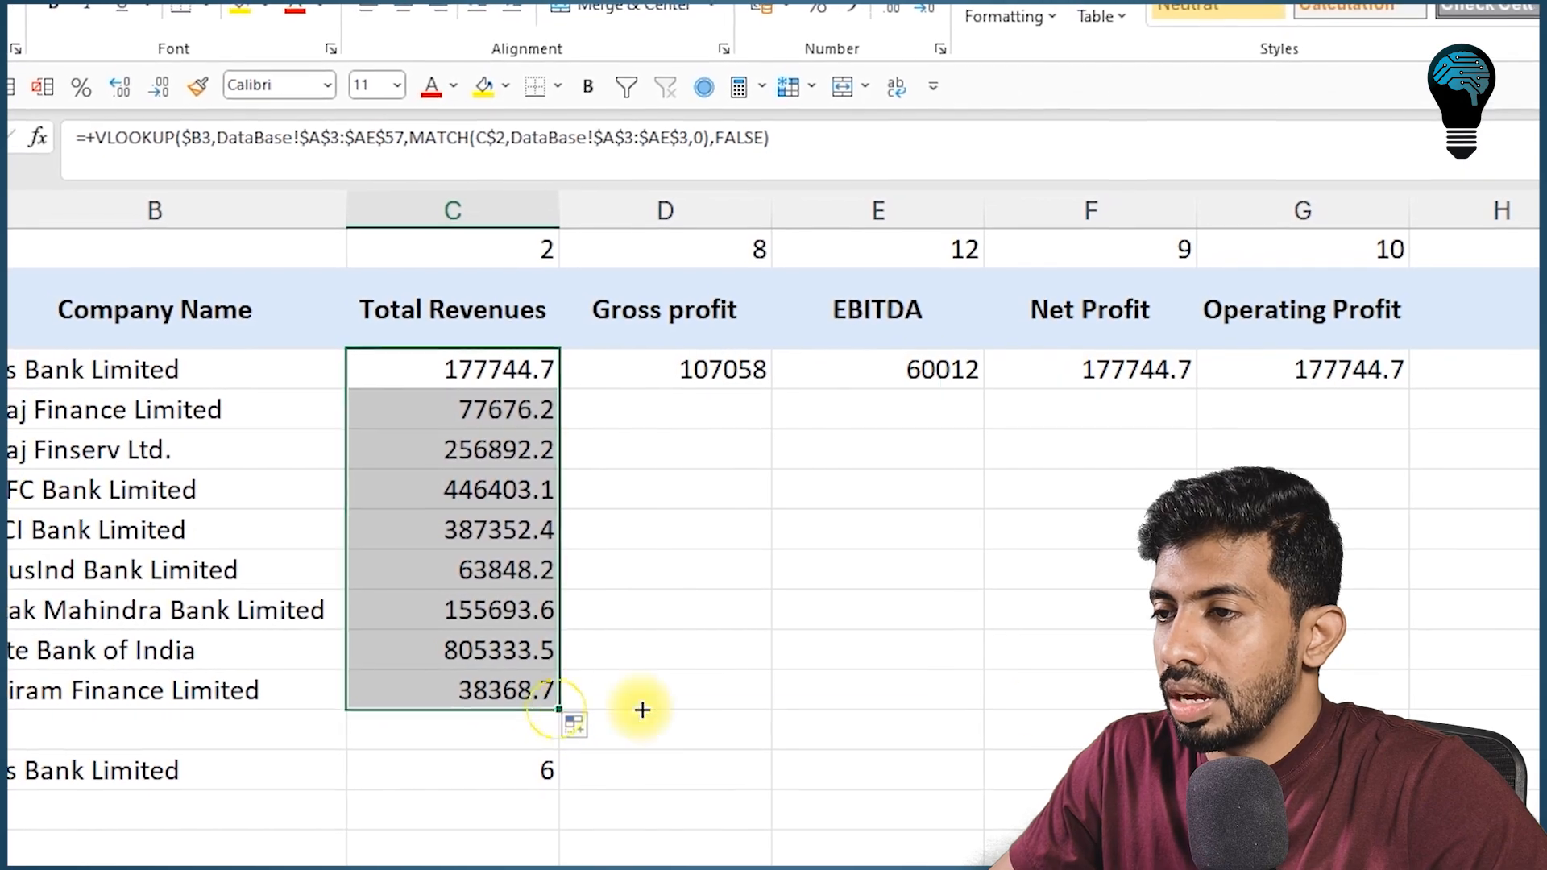
left_click_drag(642, 710, 1353, 691)
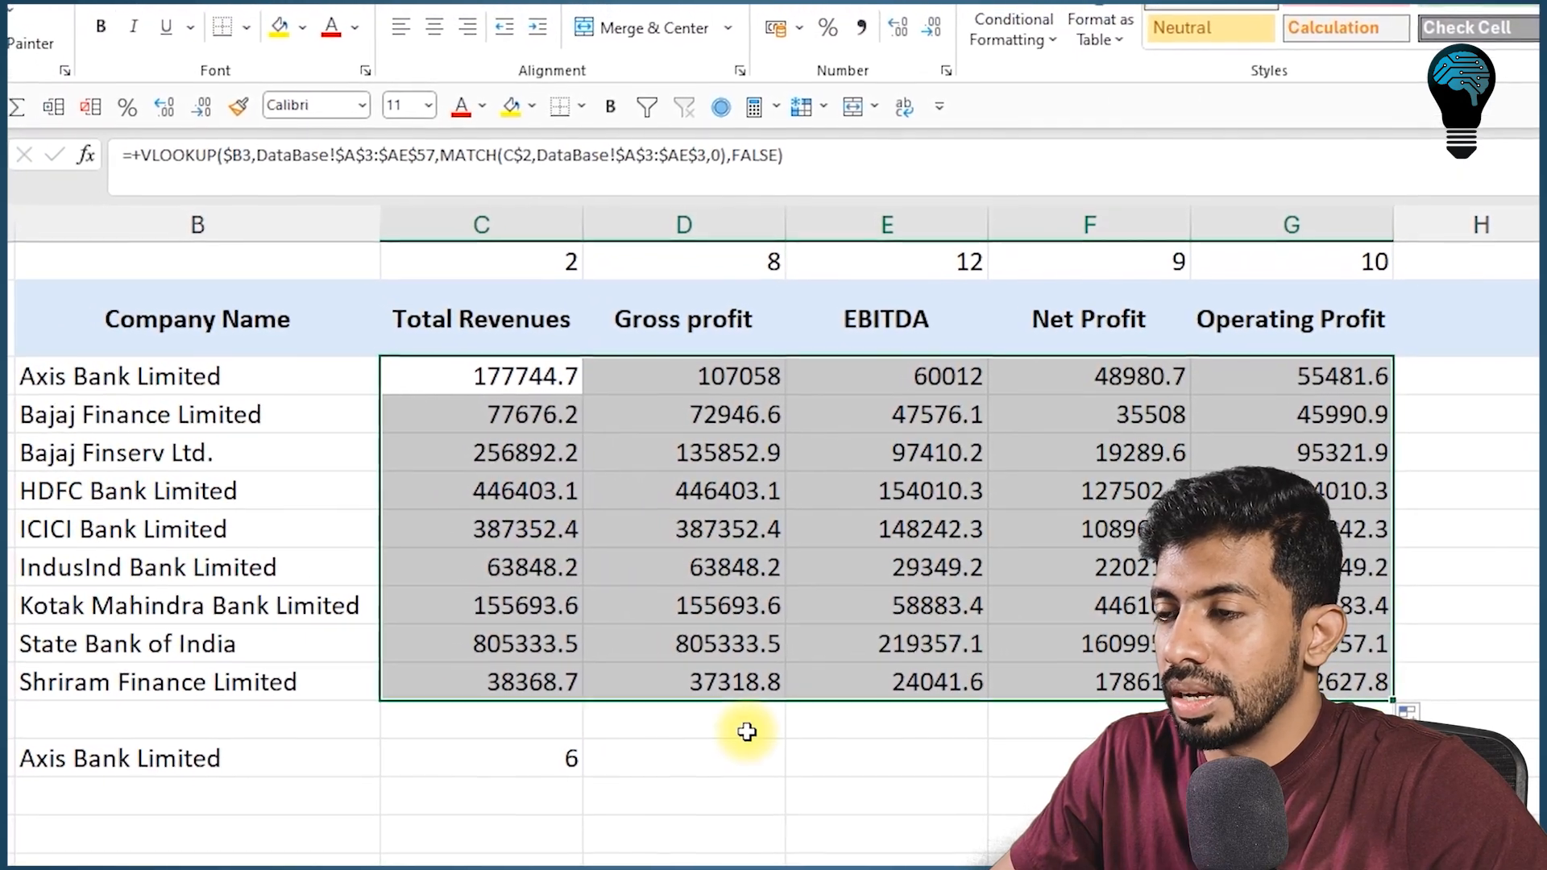
left_click(748, 730)
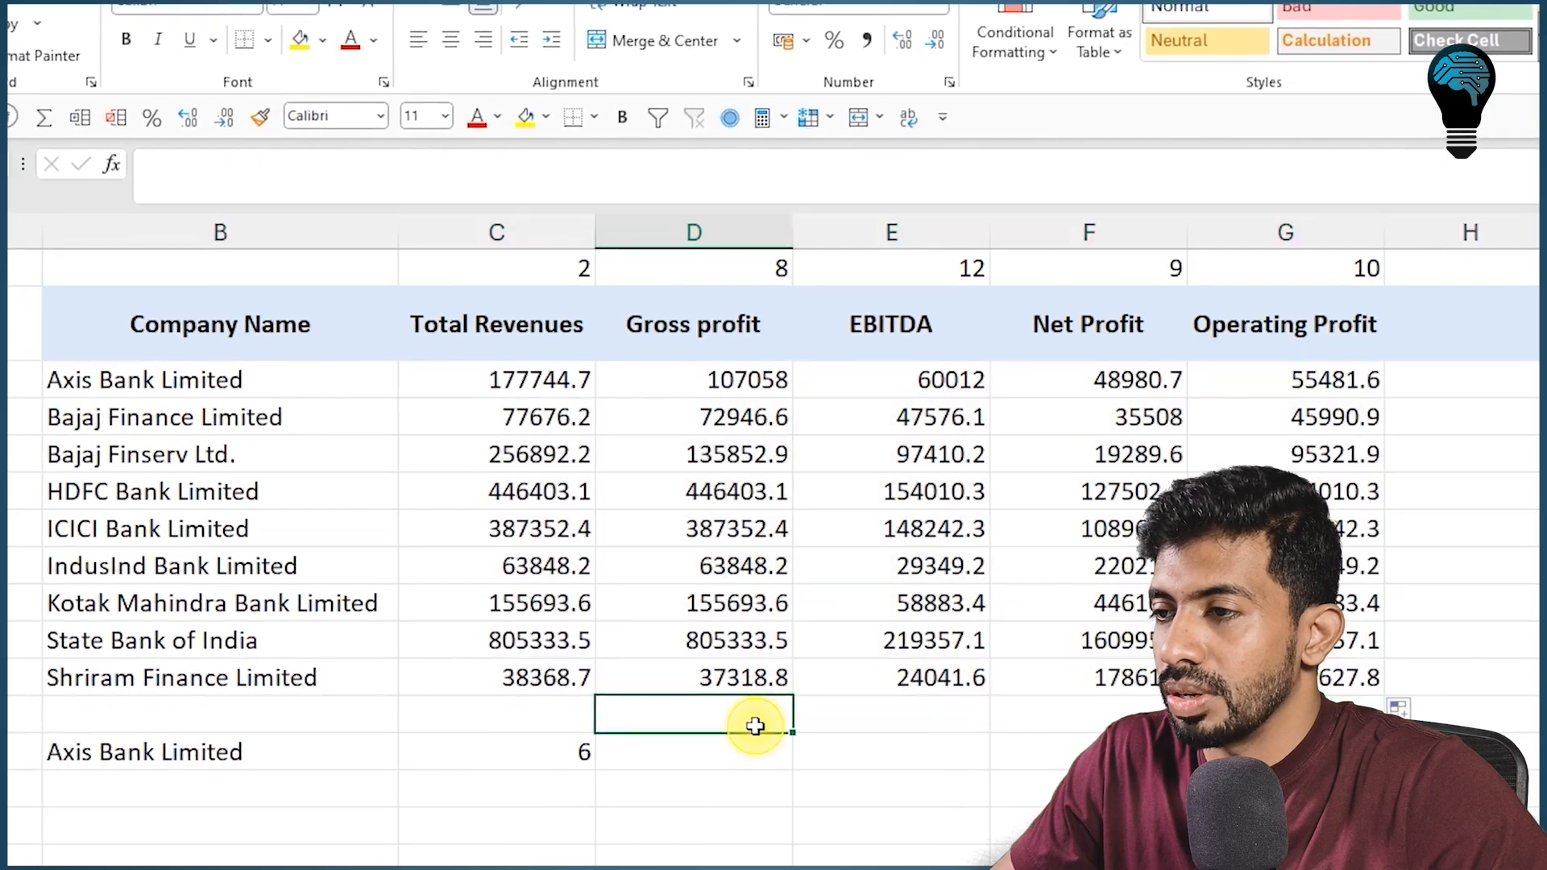
Inspect the filled formulas in D5, E7 and F9, and check Bajaj Finserv's EBITDA against the DataBase sheet
left_click(736, 449)
double_click(737, 452)
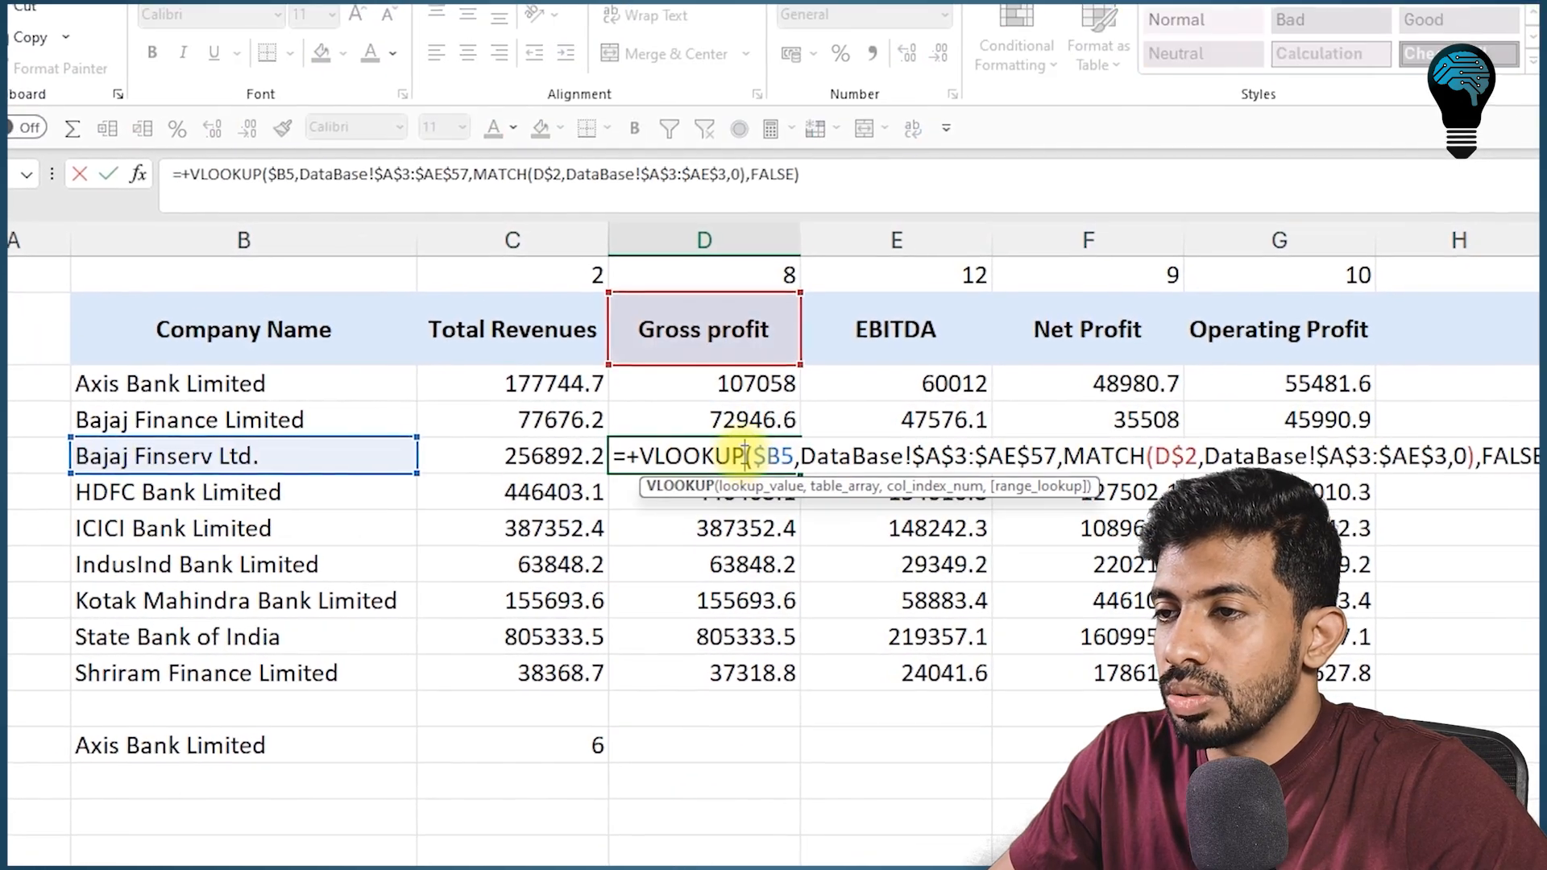
key("Return")
double_click(910, 526)
key("Return")
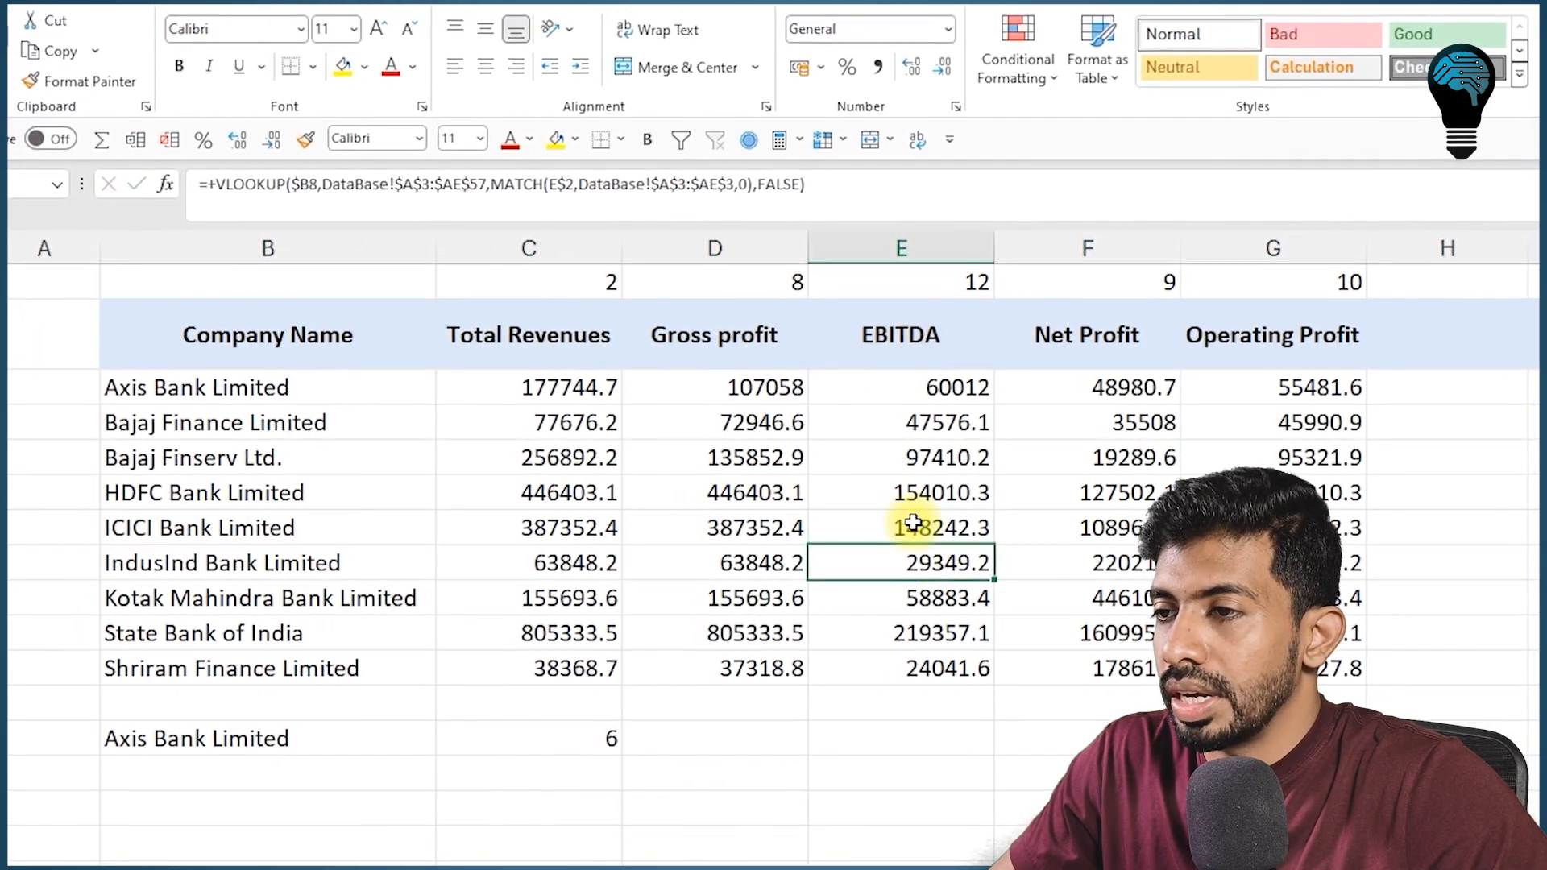
double_click(1088, 596)
key("Return")
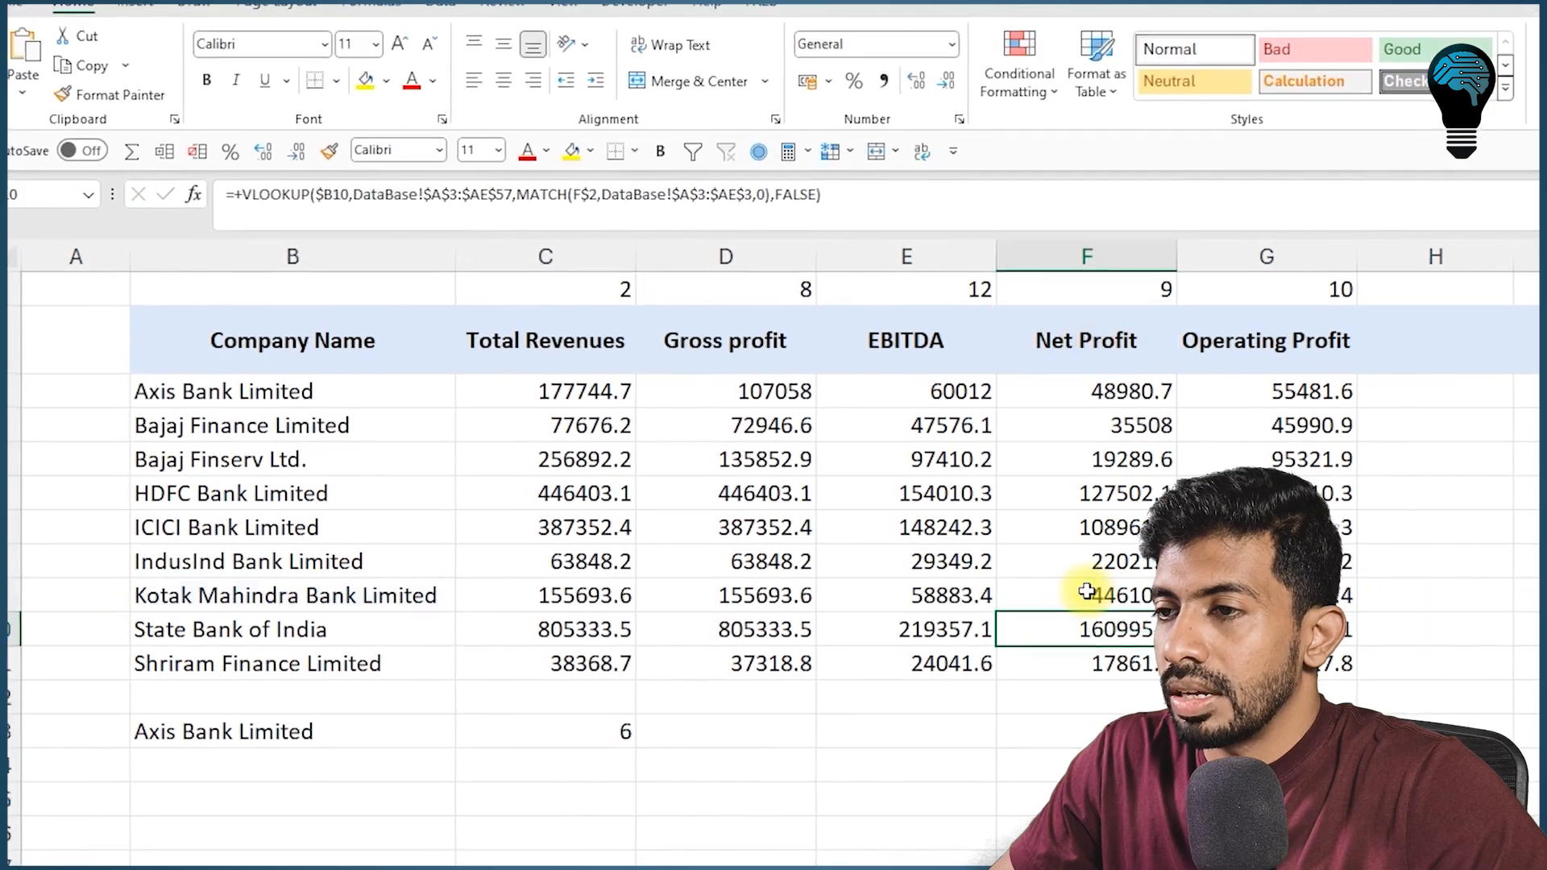
left_click(863, 458)
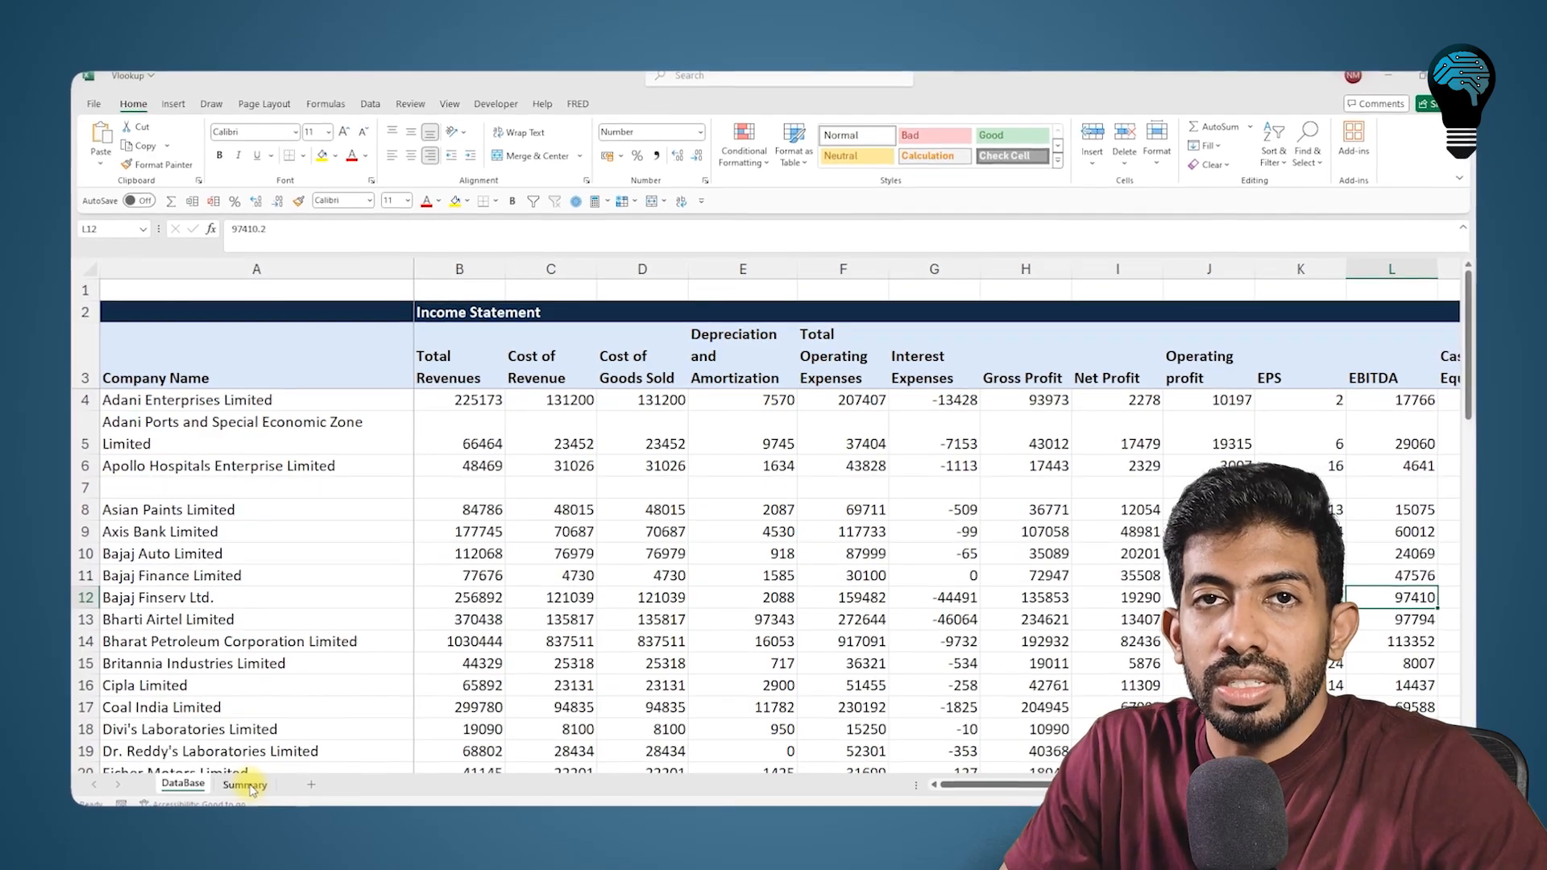
left_click(245, 785)
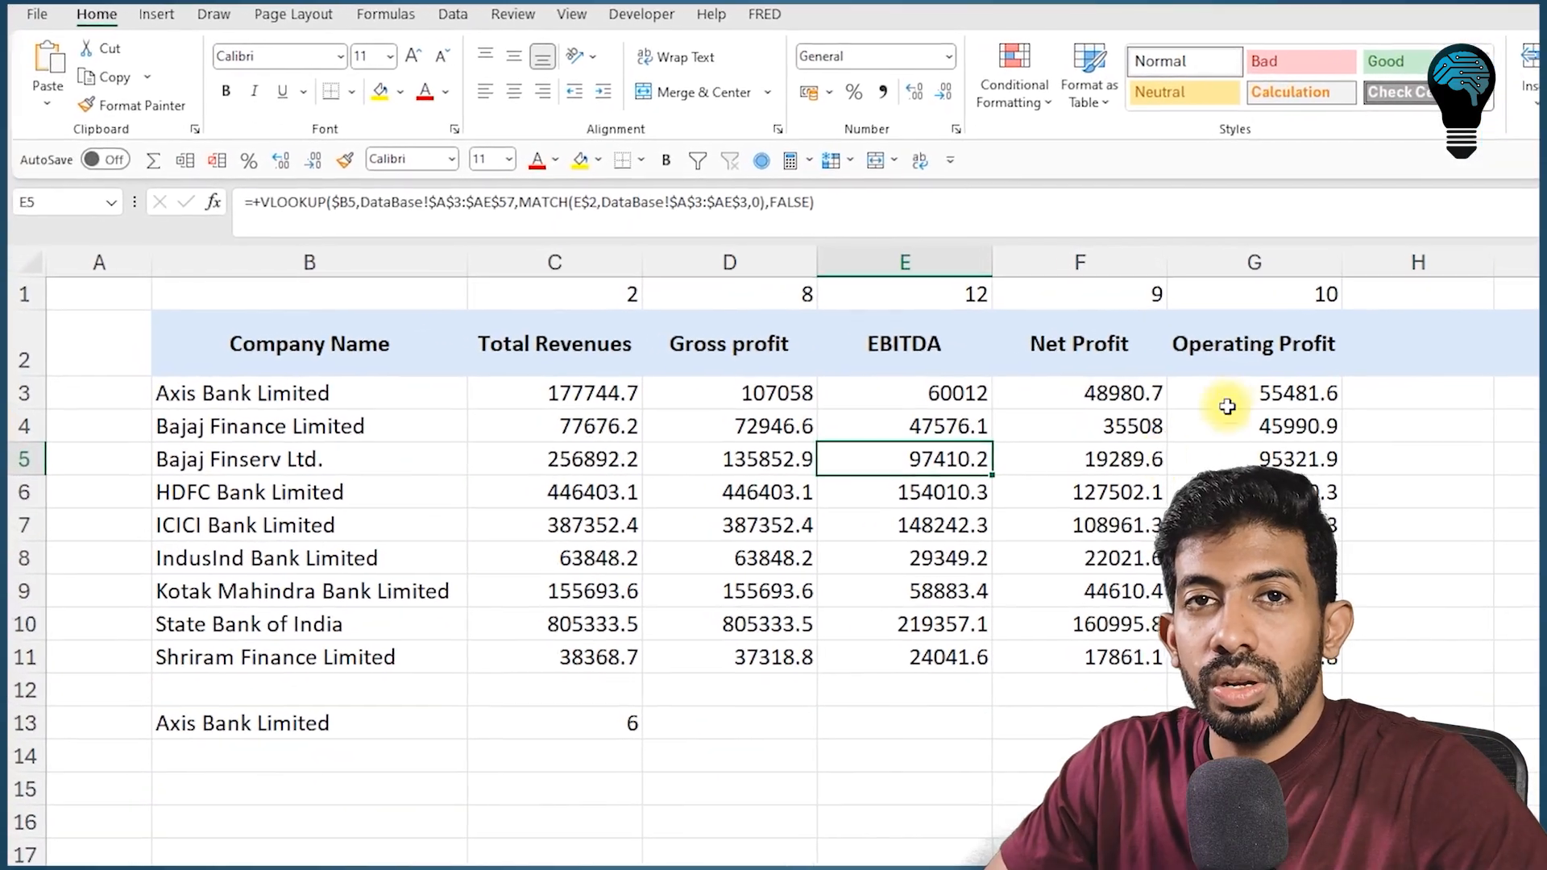
Replace the Operating Profit header in G2 with EPS
left_click(964, 334)
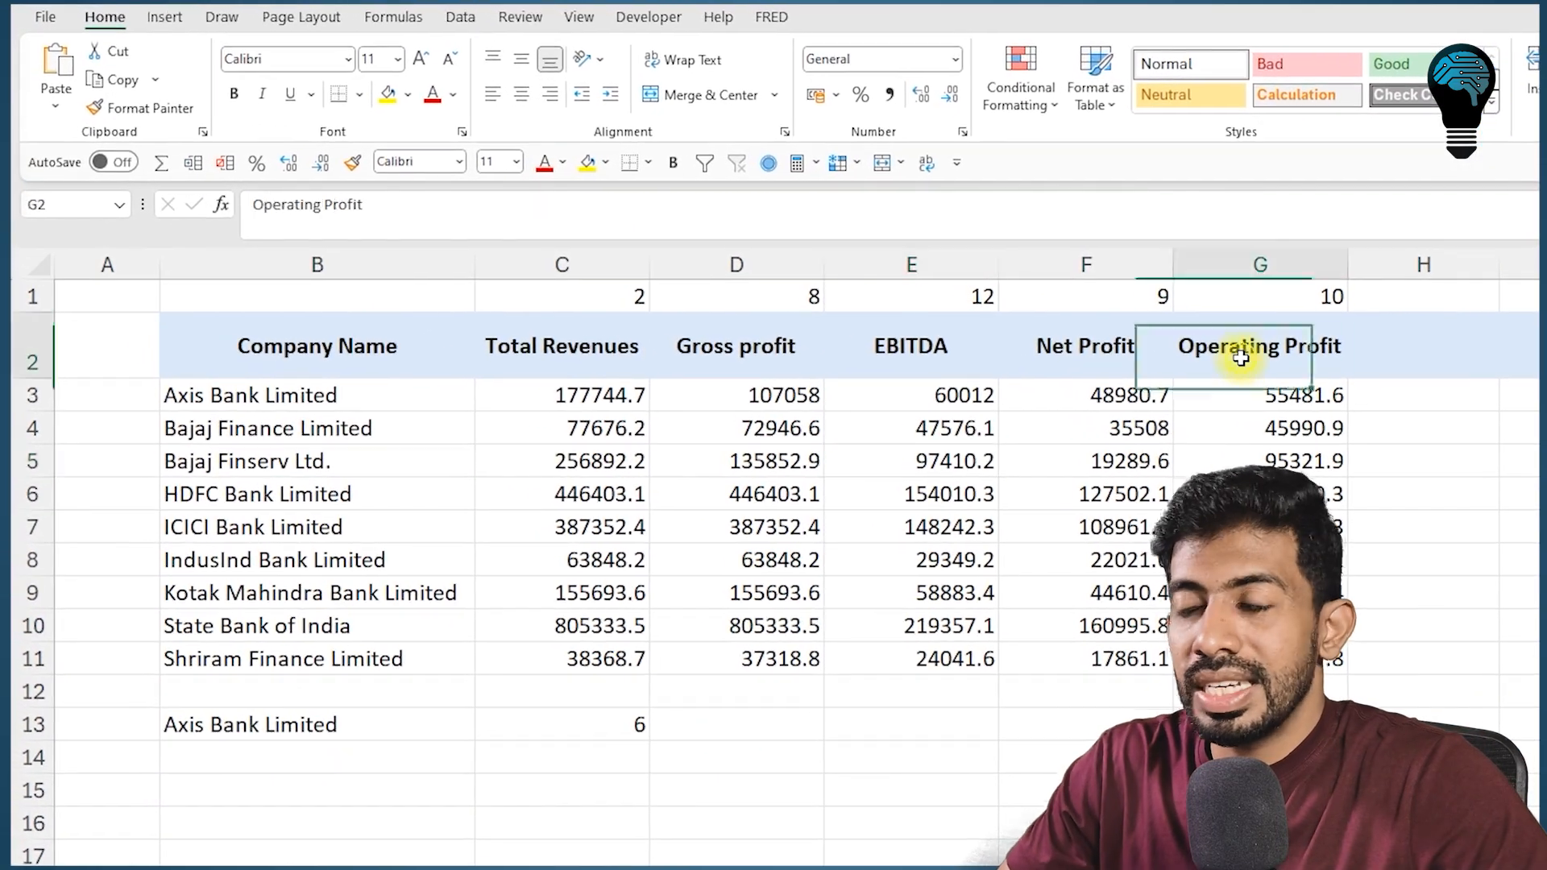
type("EP")
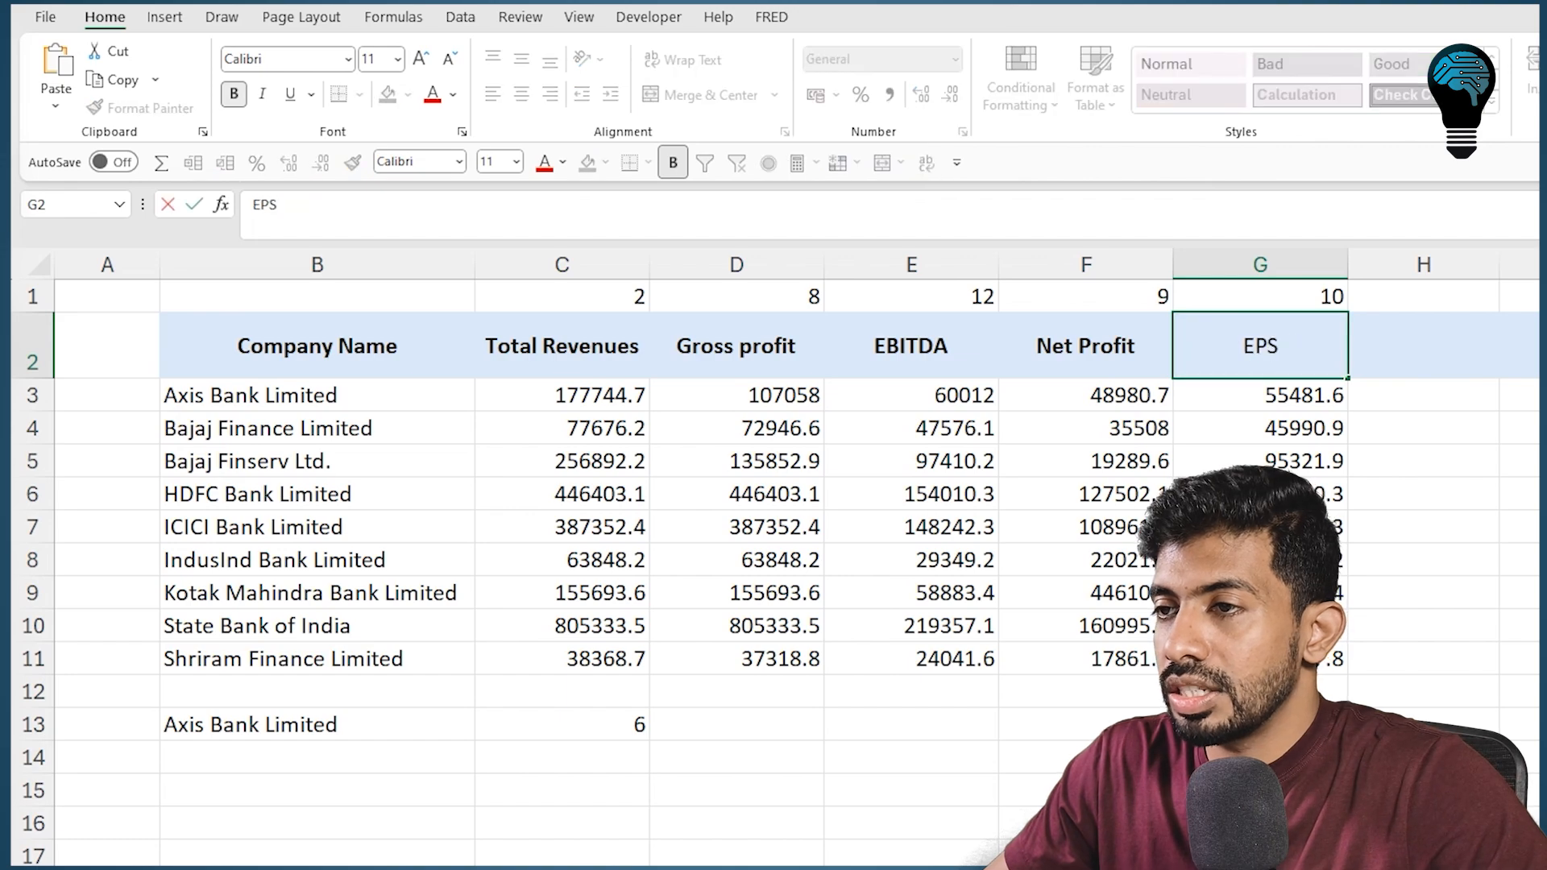
type("S")
key("Return")
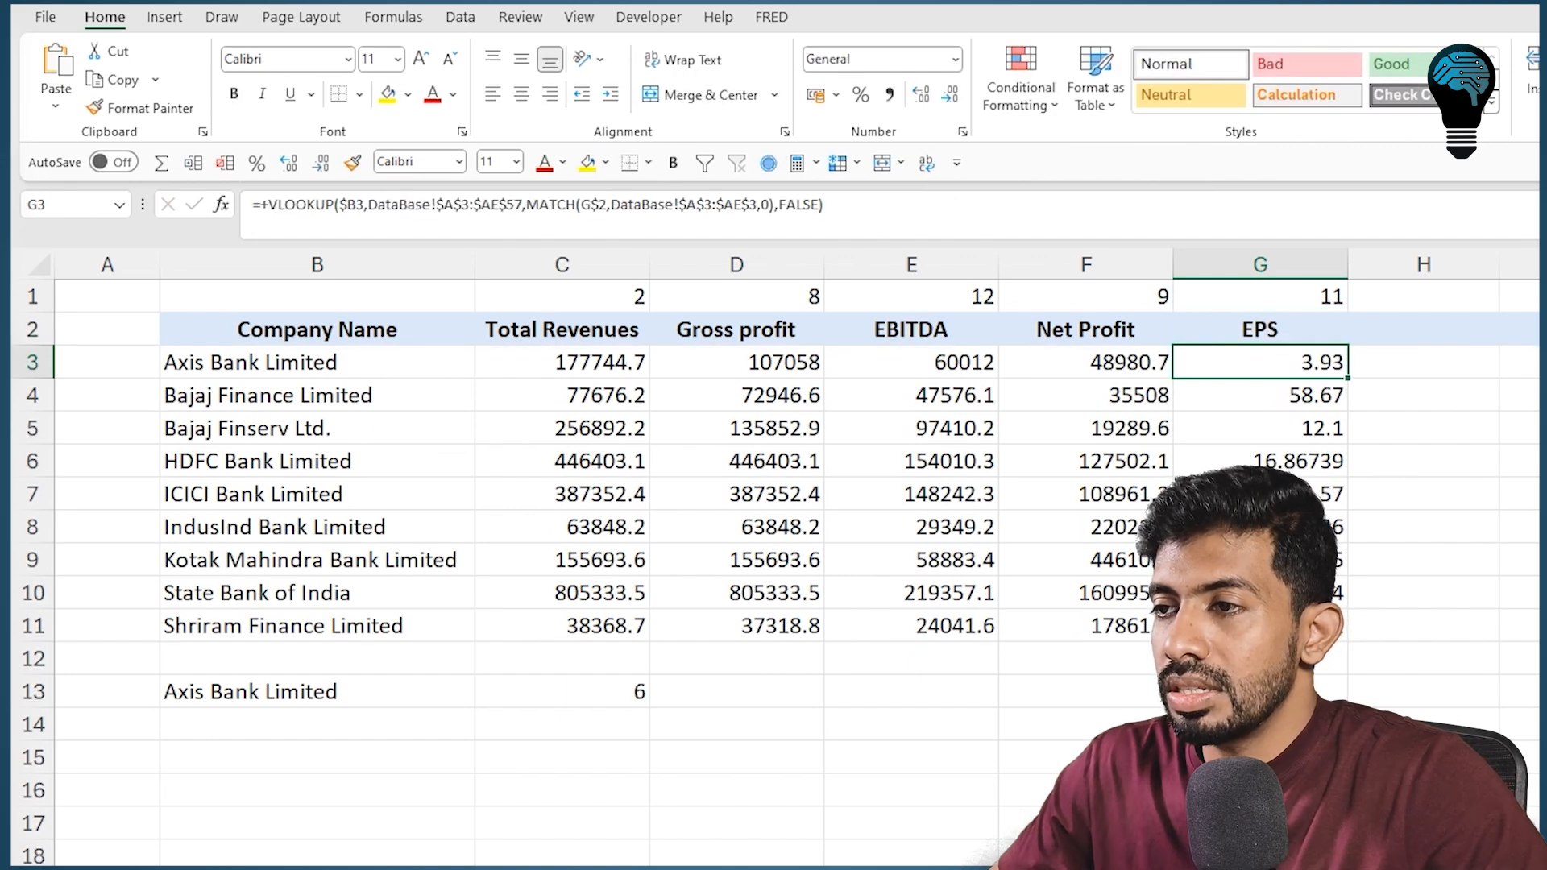
Add a Total Assets header in H2 and extend the EPS column's lookup formulas into H3:H11
left_click(1339, 331)
left_click(1388, 332)
type("To")
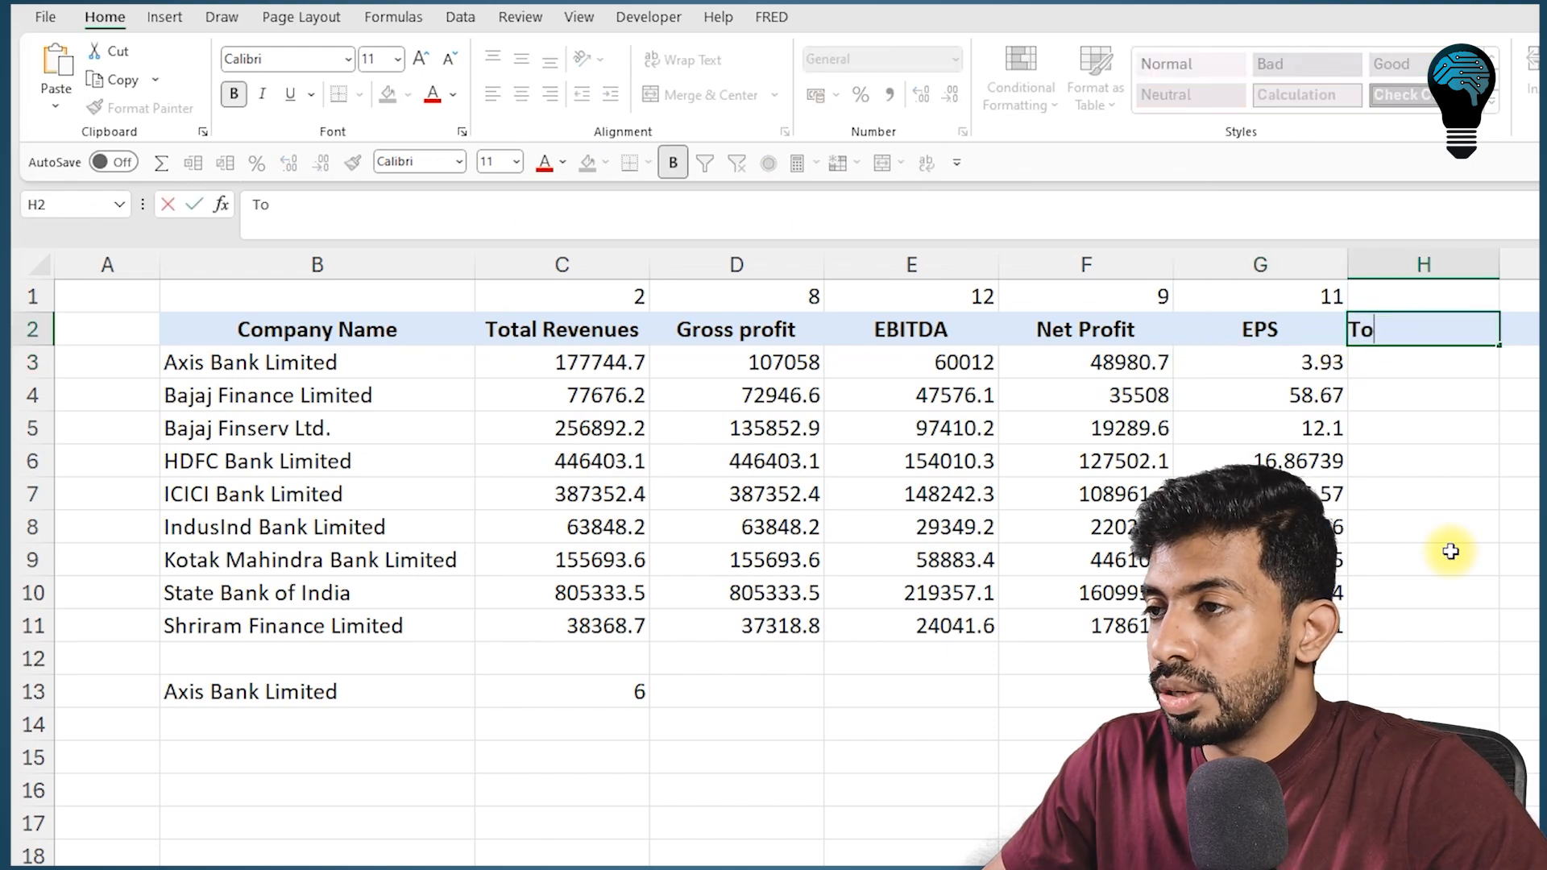
type("tal Assets")
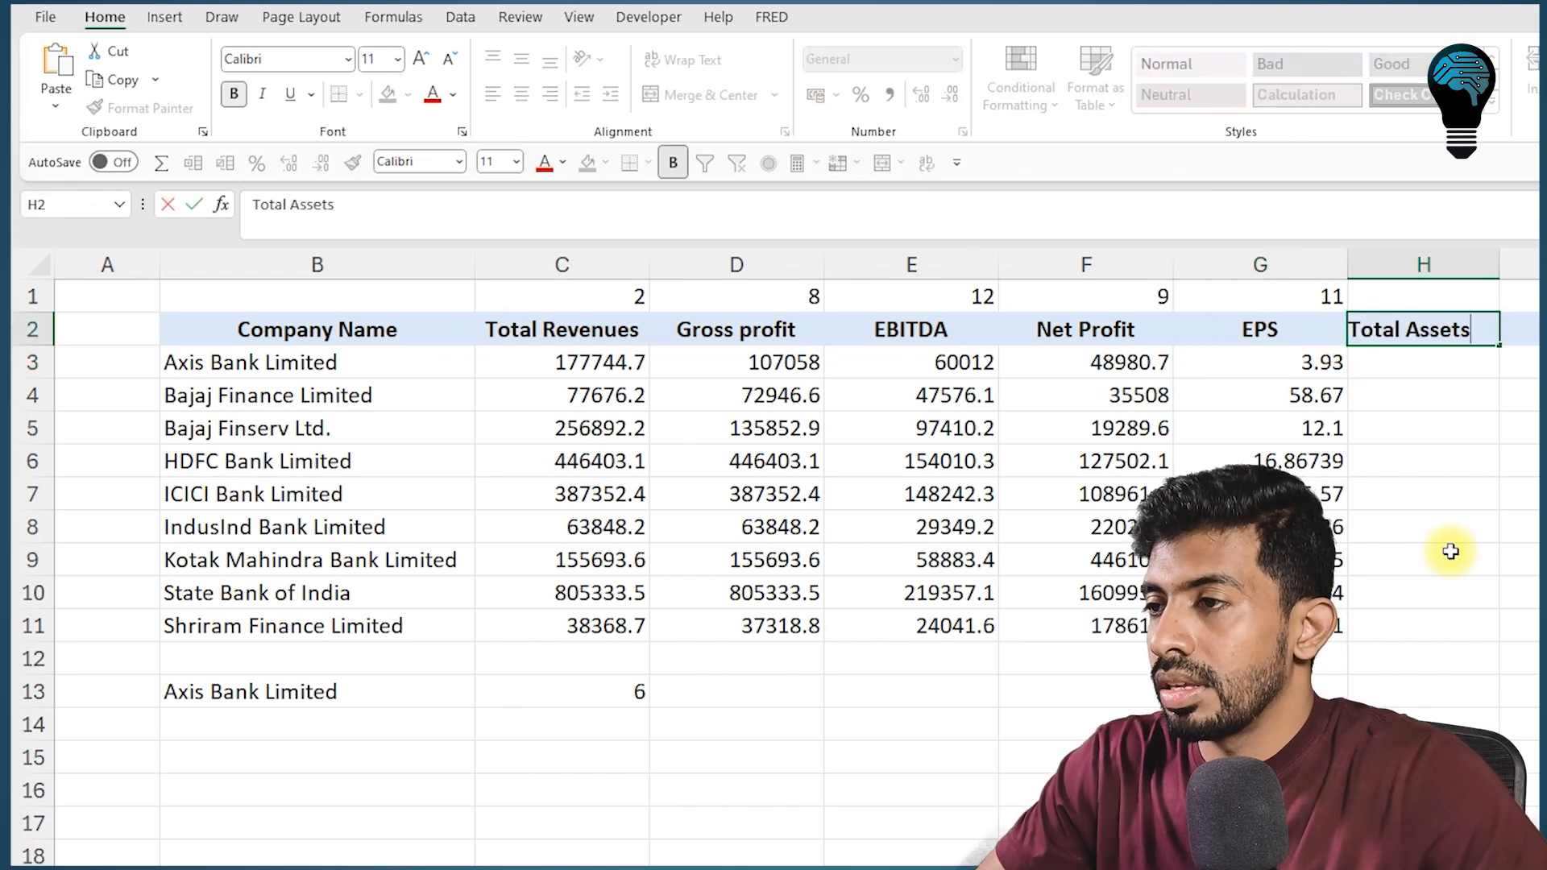
key("Return")
key("Return")
left_click_drag(1273, 350, 1290, 593)
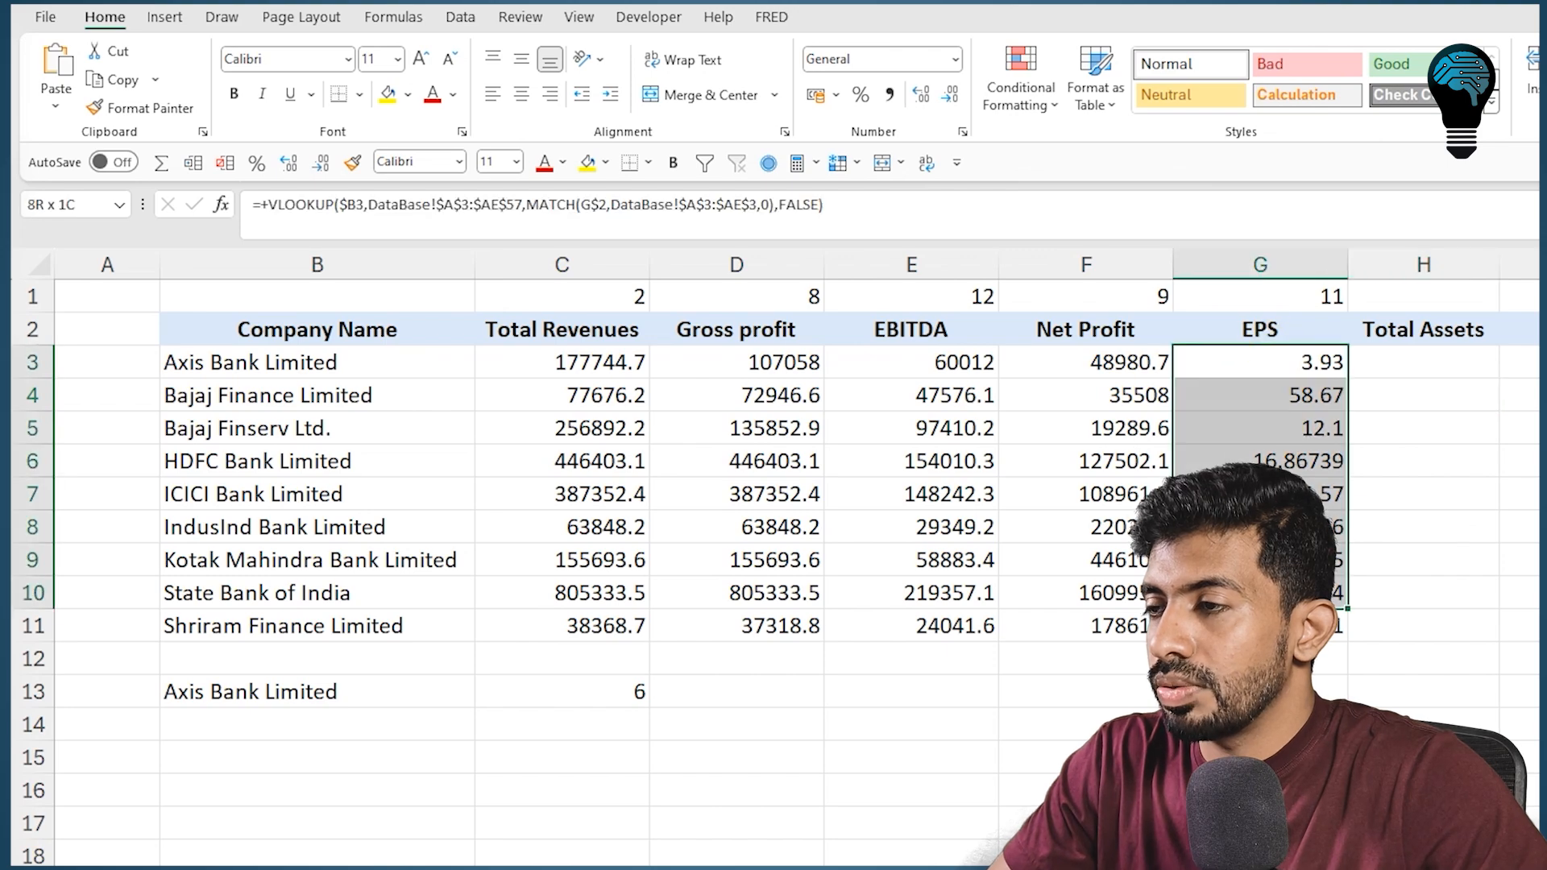
left_click_drag(1353, 643, 1487, 641)
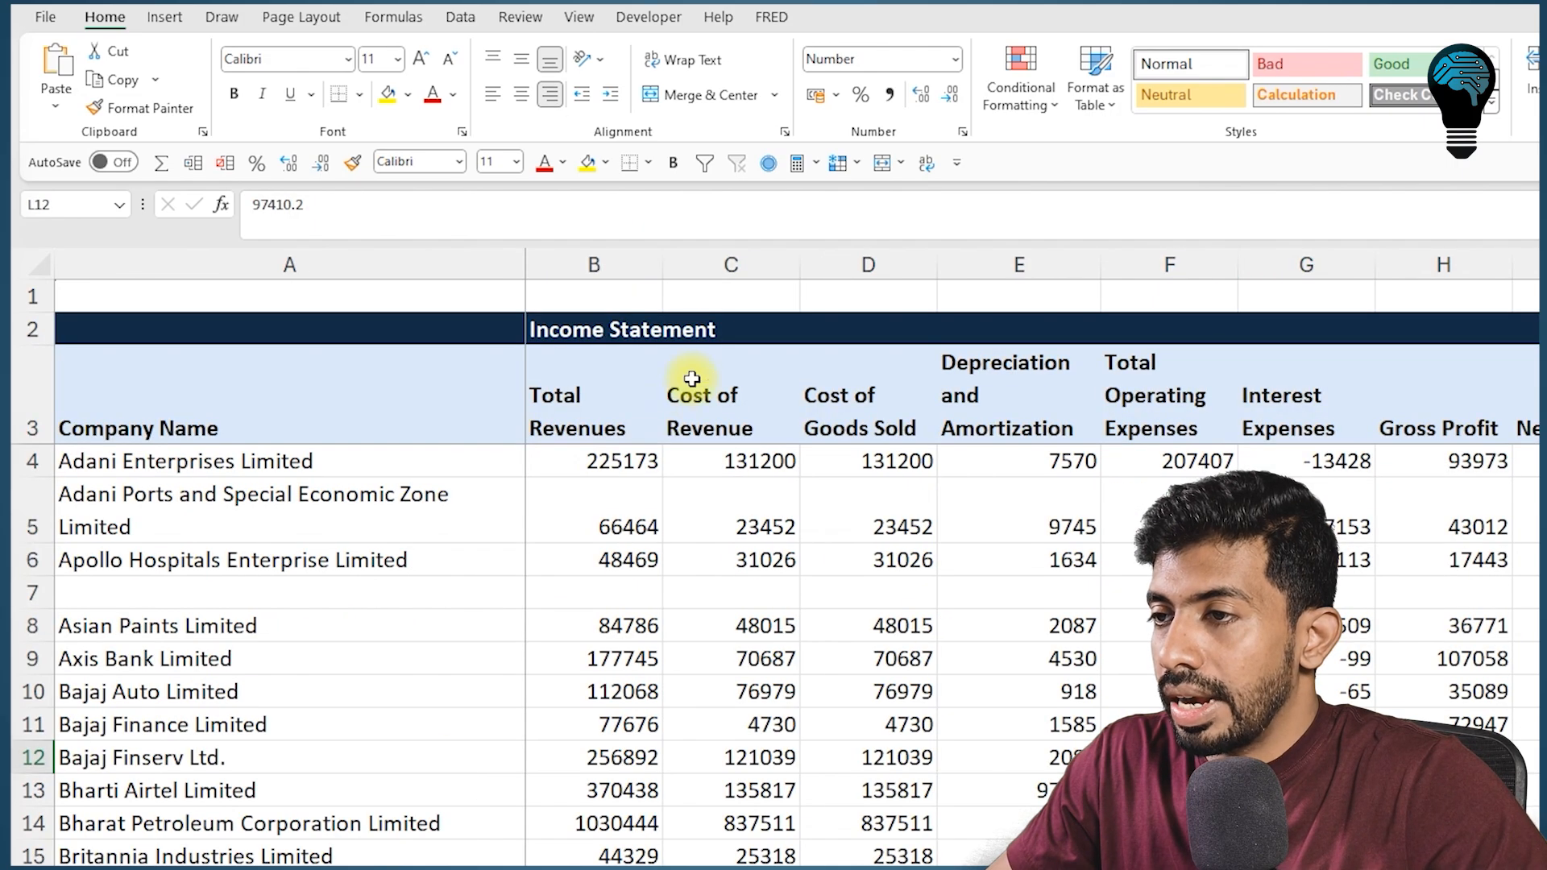
Insert a blank column before Cost of Revenue on the DataBase sheet to test the dynamic lookups
left_click(739, 262)
right_click(741, 264)
left_click(846, 473)
left_click(703, 646)
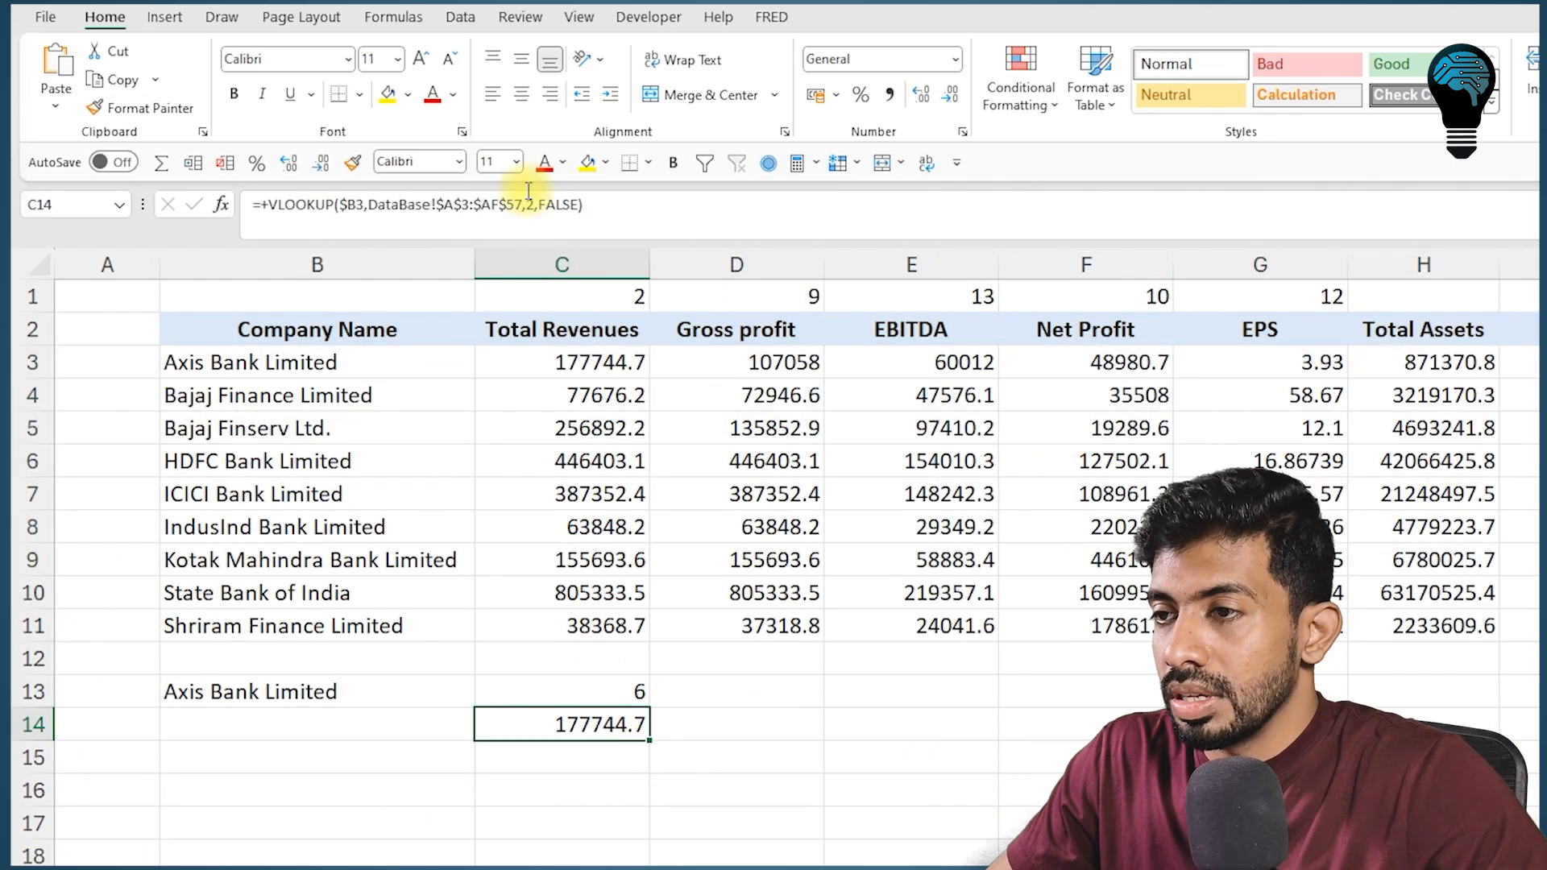
Set the hardcoded column number in the C14 VLOOKUP on the Summary sheet to 3
double_click(531, 206)
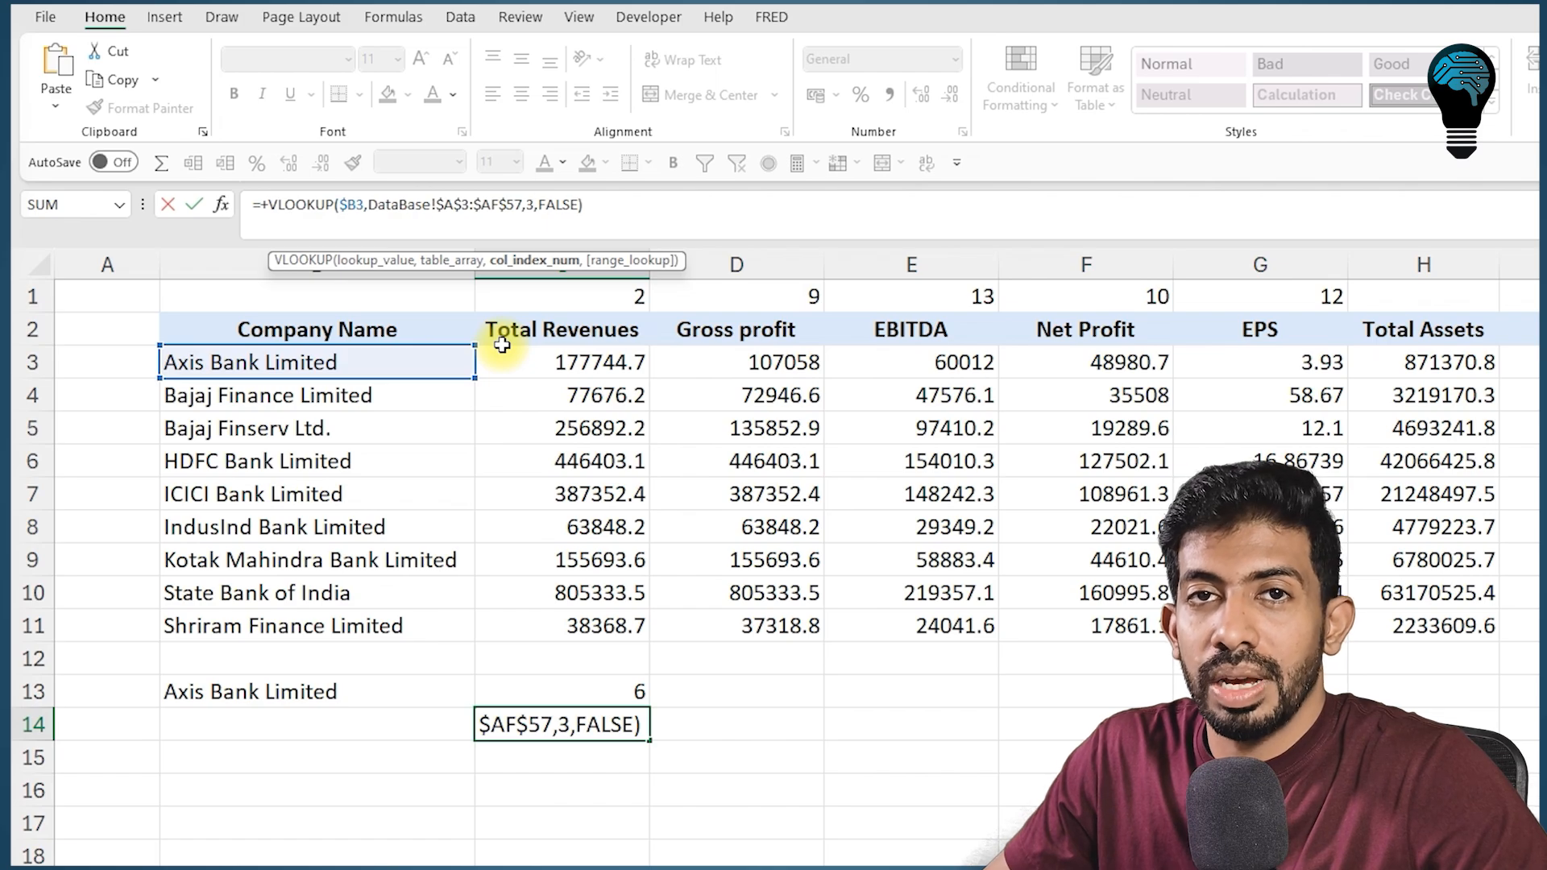
key("Return")
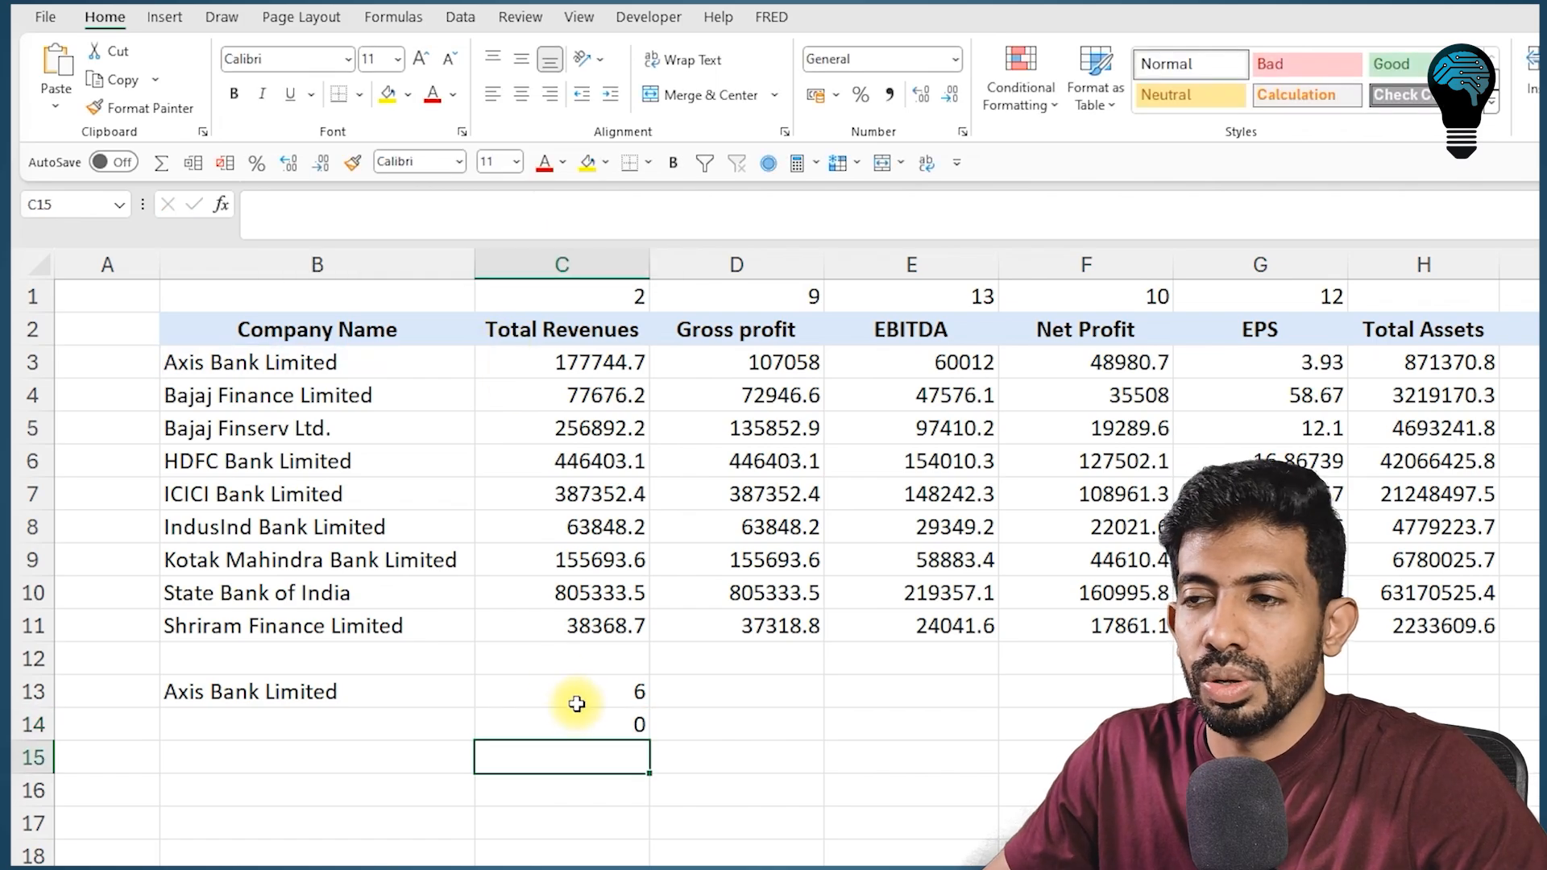